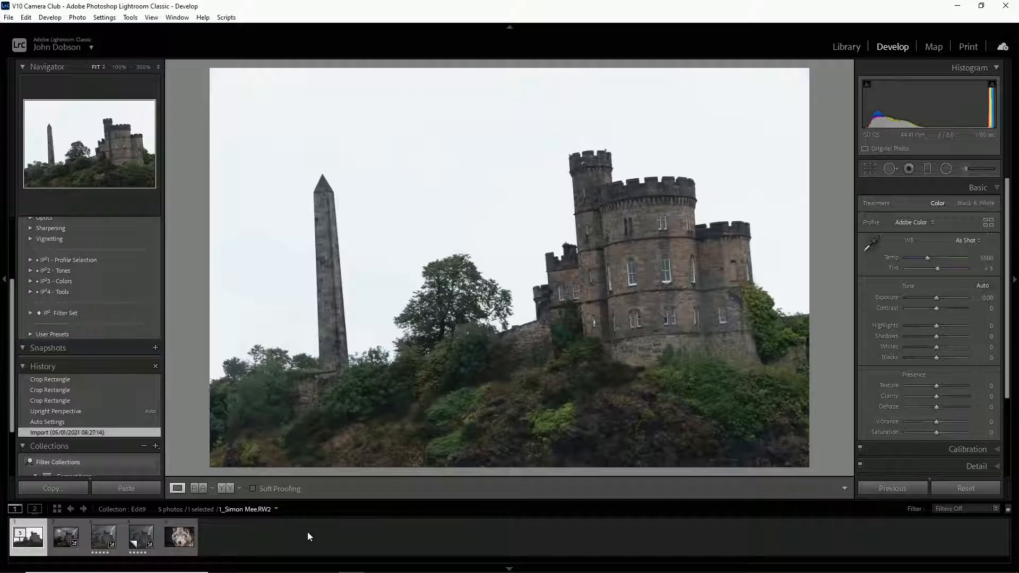
Compare the finished stormy castle edit with the original RW2 photo
{"action": "left_click", "coordinate": [66, 551]}
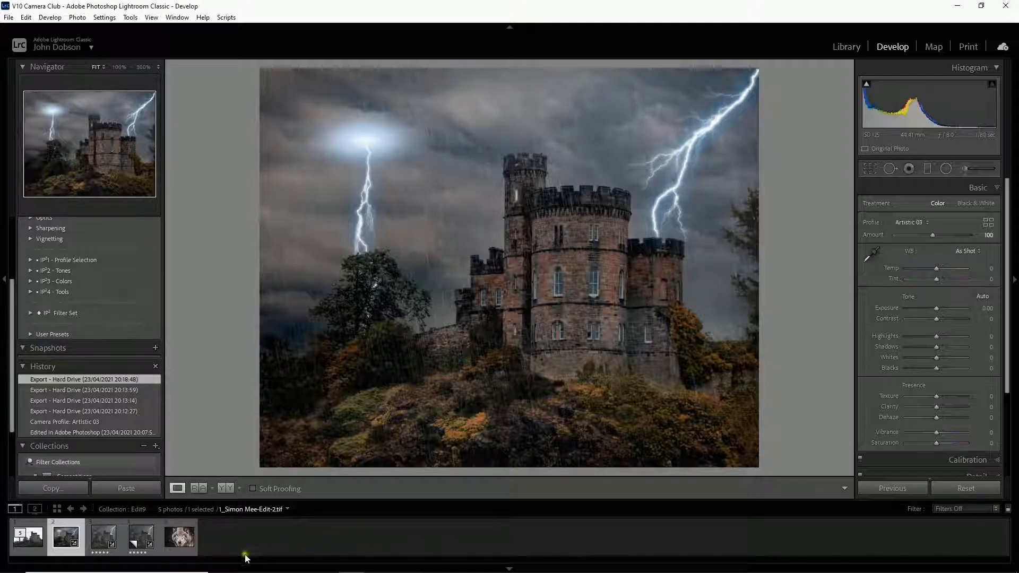
{"action": "left_click", "coordinate": [35, 553]}
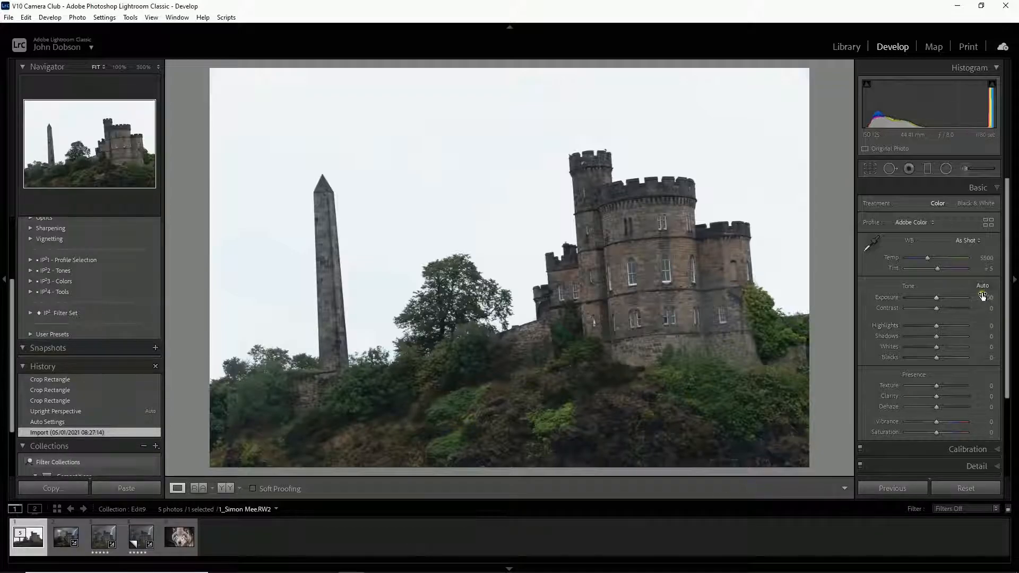
Advance the original photo's history through Auto Settings to the Auto Upright Perspective state, with the Transform settings shown
{"action": "left_click", "coordinate": [96, 424]}
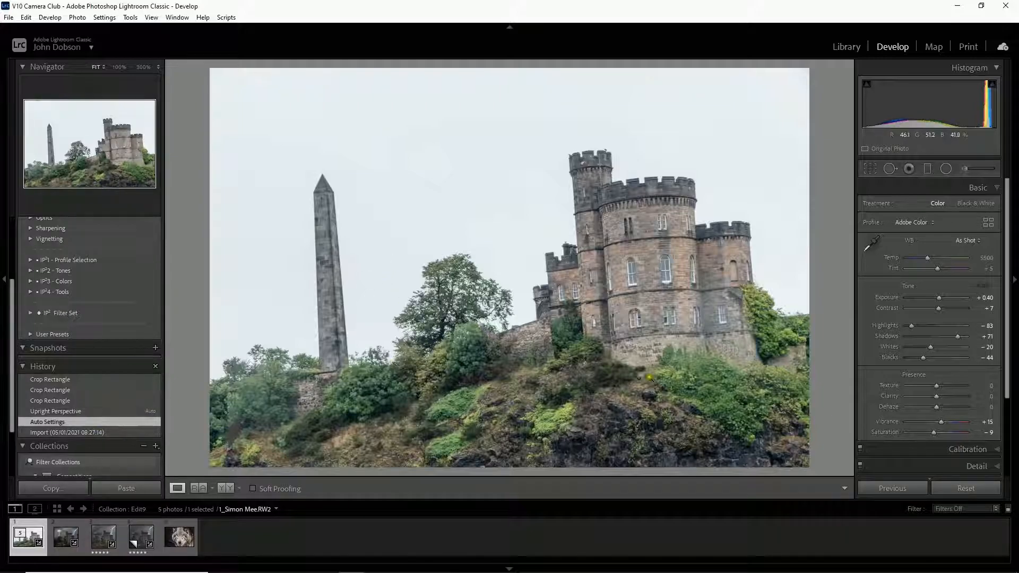
{"action": "scroll", "coordinate": [873, 362], "scroll_direction": "down", "scroll_amount": 3}
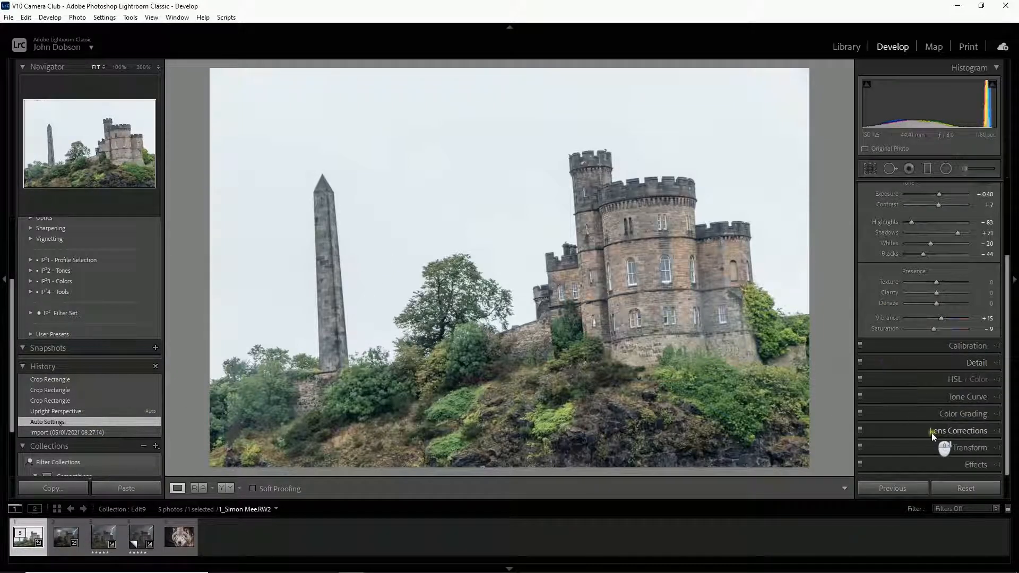
{"action": "left_click", "coordinate": [946, 450]}
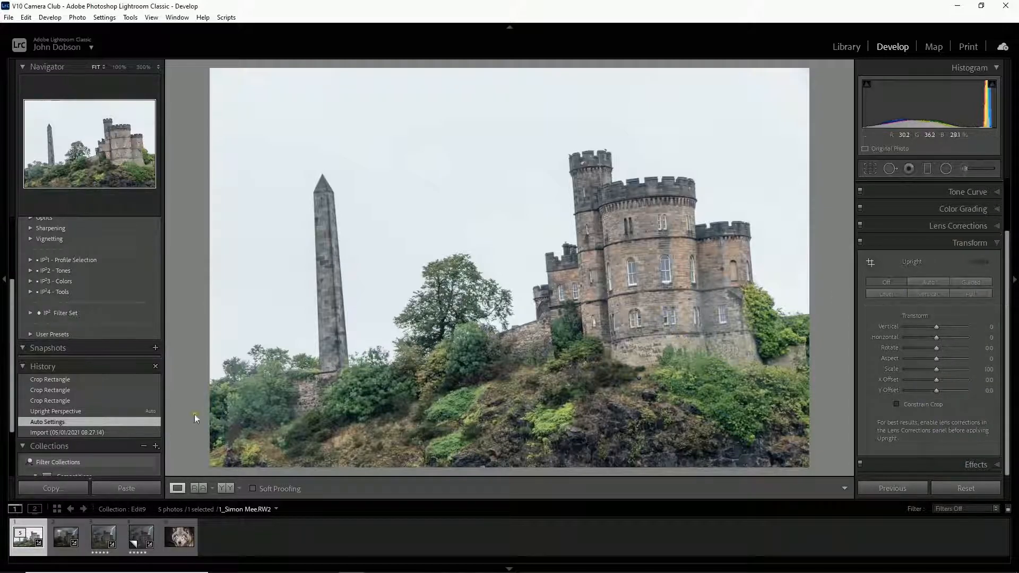
{"action": "left_click", "coordinate": [96, 412]}
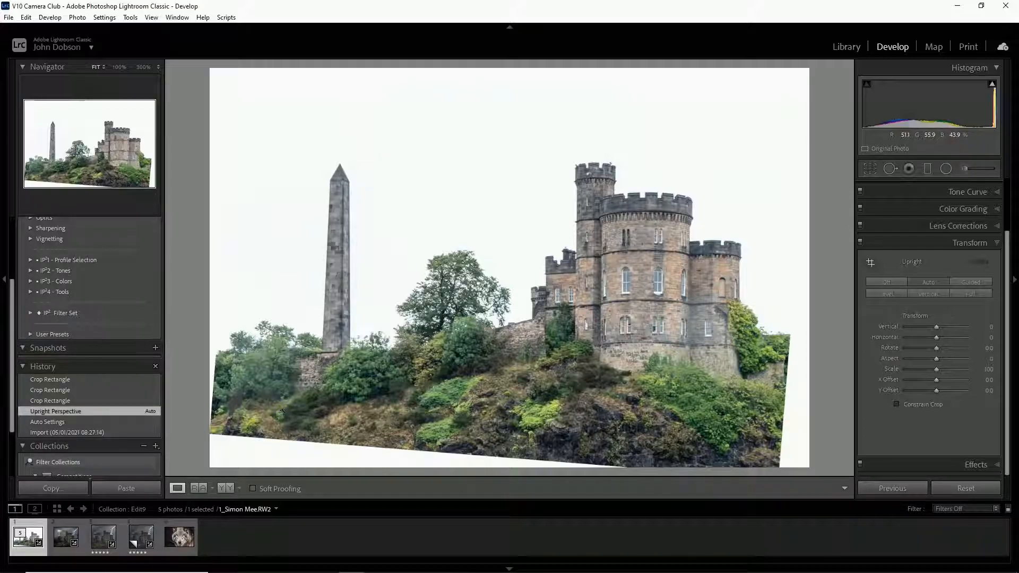
Compare the newest Crop Rectangle history state with the uncropped Upright Perspective state and restore the newest crop
{"action": "left_click", "coordinate": [76, 381]}
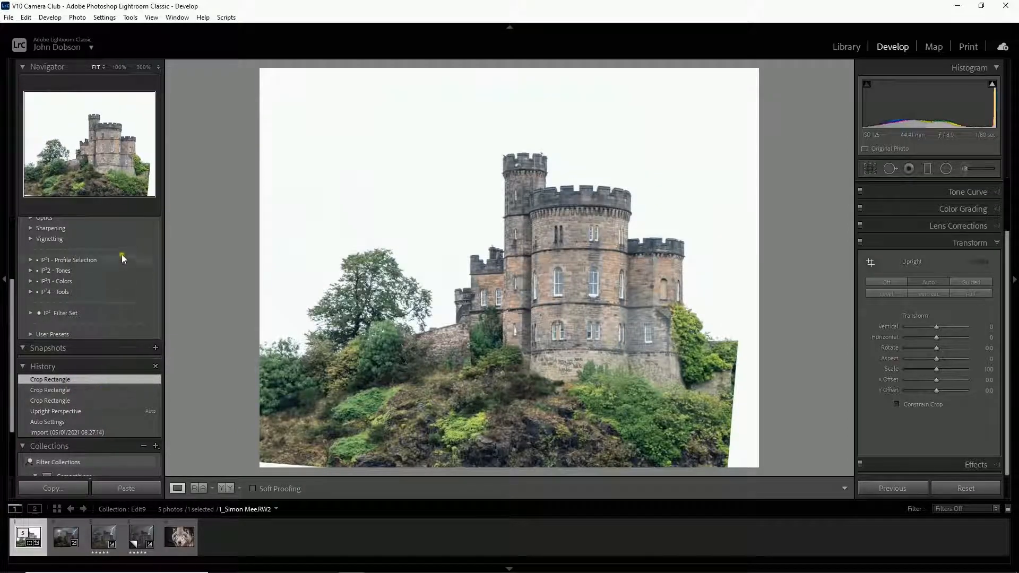
{"action": "left_click", "coordinate": [107, 411]}
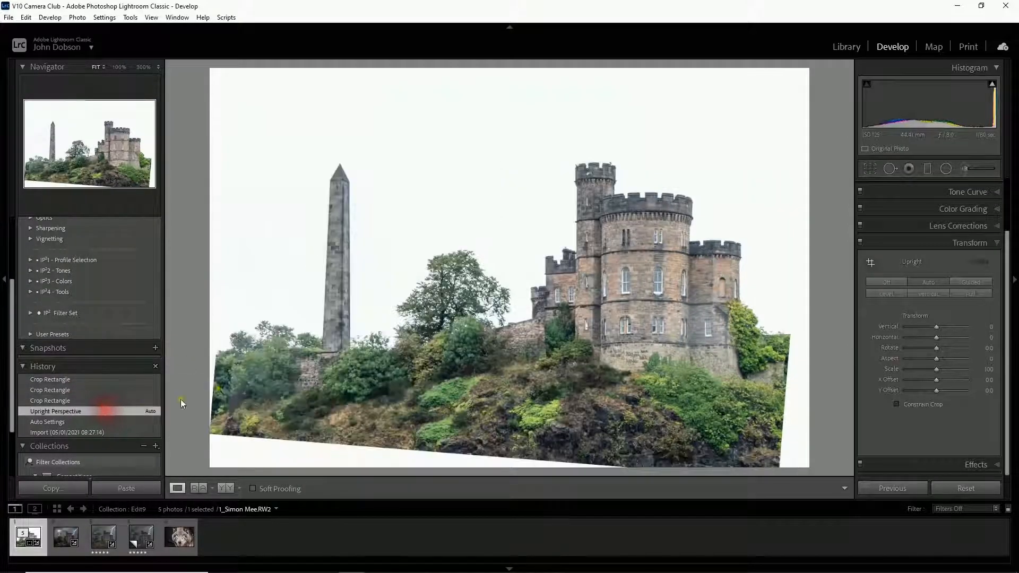
{"action": "left_click", "coordinate": [85, 380]}
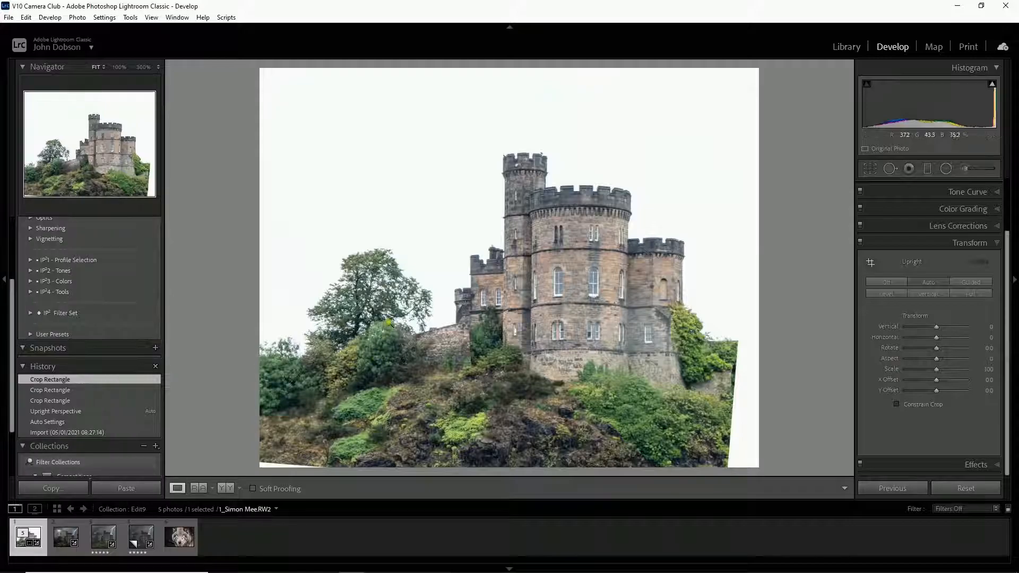
Send the cropped castle photo to Photoshop for editing and bring its RW2 document to the front
{"action": "right_click", "coordinate": [389, 321]}
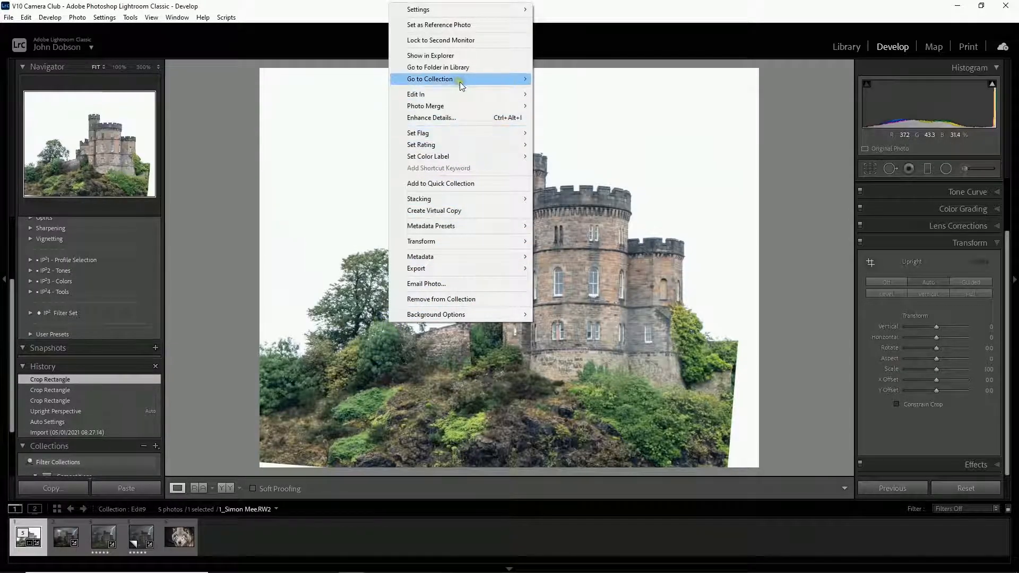
{"action": "mouse_move", "coordinate": [464, 95]}
{"action": "left_click", "coordinate": [557, 97]}
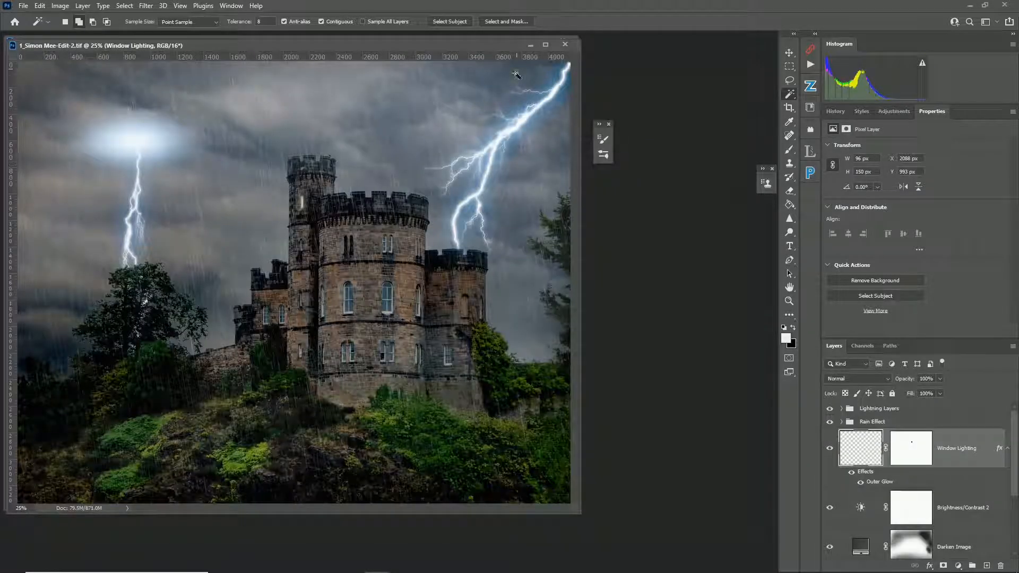
{"action": "left_click", "coordinate": [230, 6]}
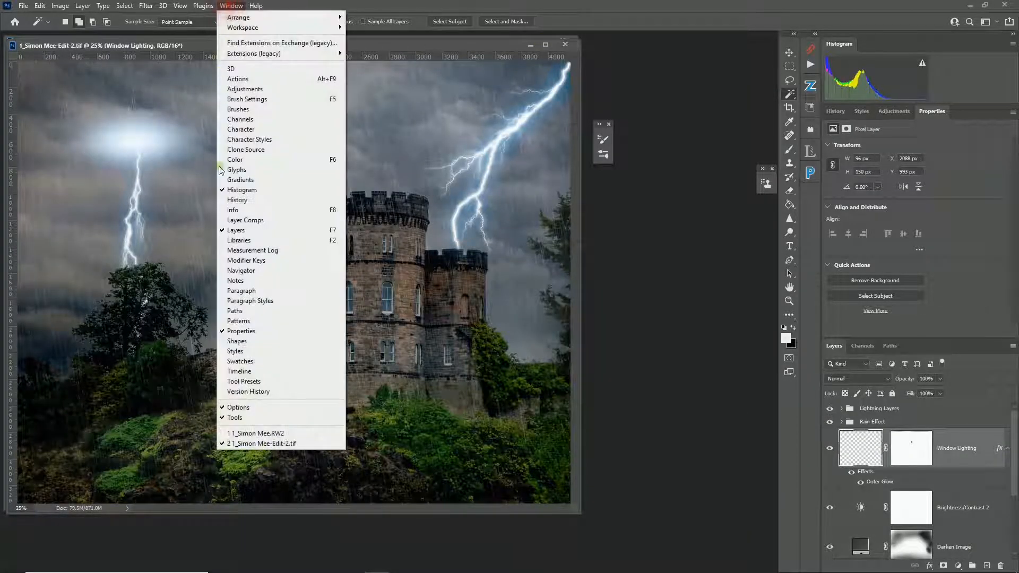
{"action": "left_click", "coordinate": [252, 433]}
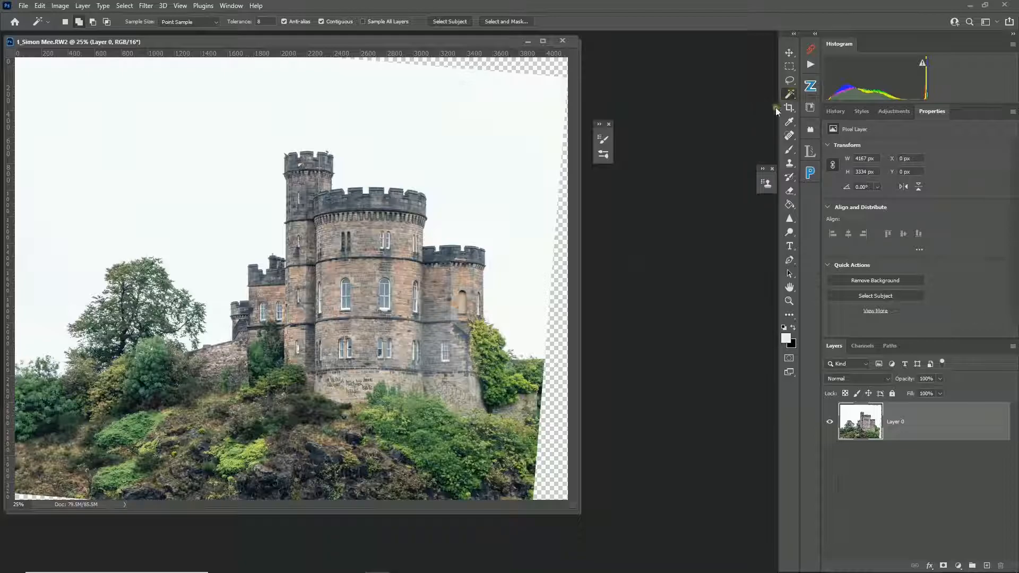
Select the transparent wedge beside the castle's ivy-covered side with the Magic Wand and expand the selection by 5 pixels
{"action": "left_click", "coordinate": [561, 364]}
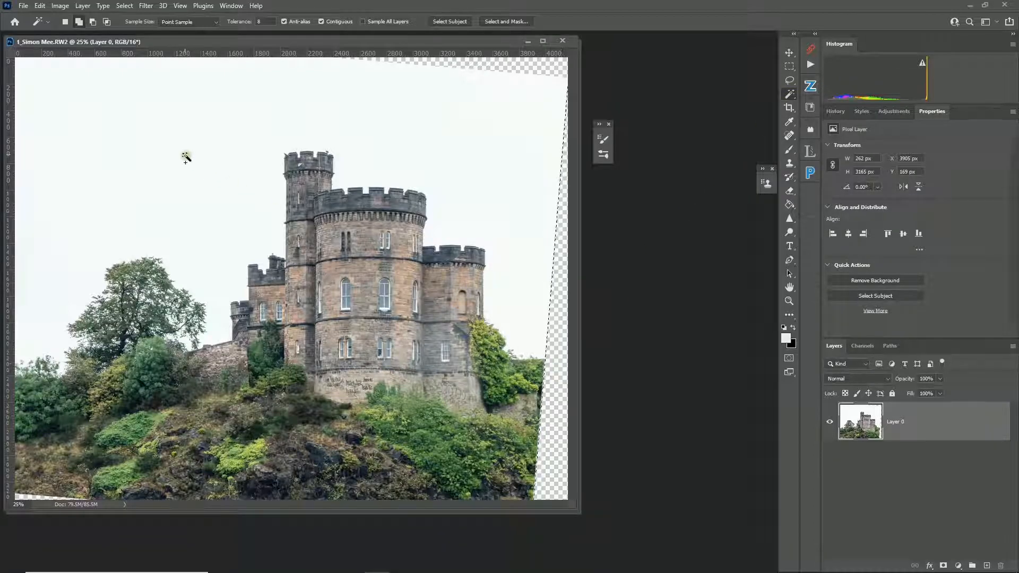
{"action": "left_click", "coordinate": [129, 7]}
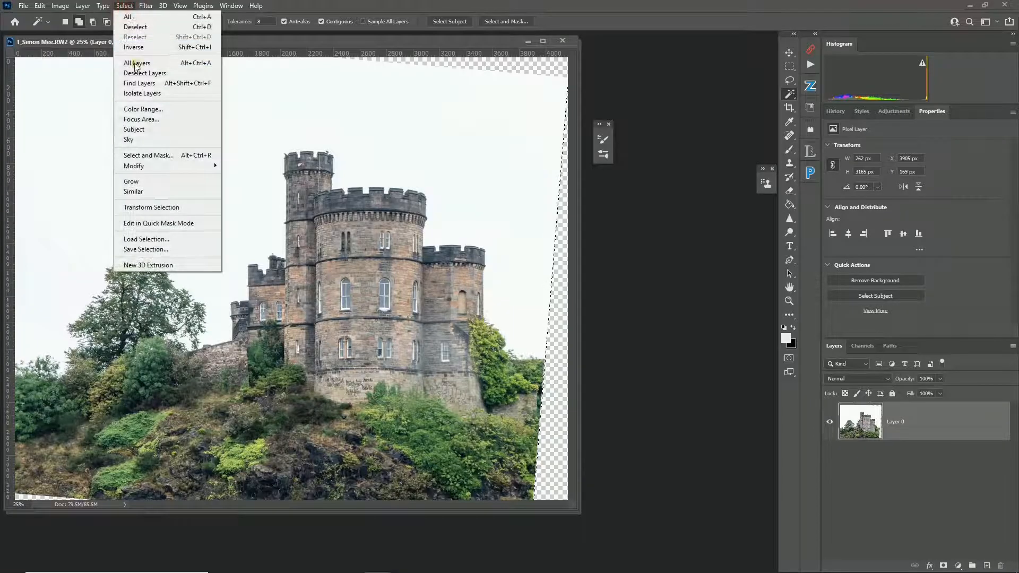
{"action": "mouse_move", "coordinate": [154, 167]}
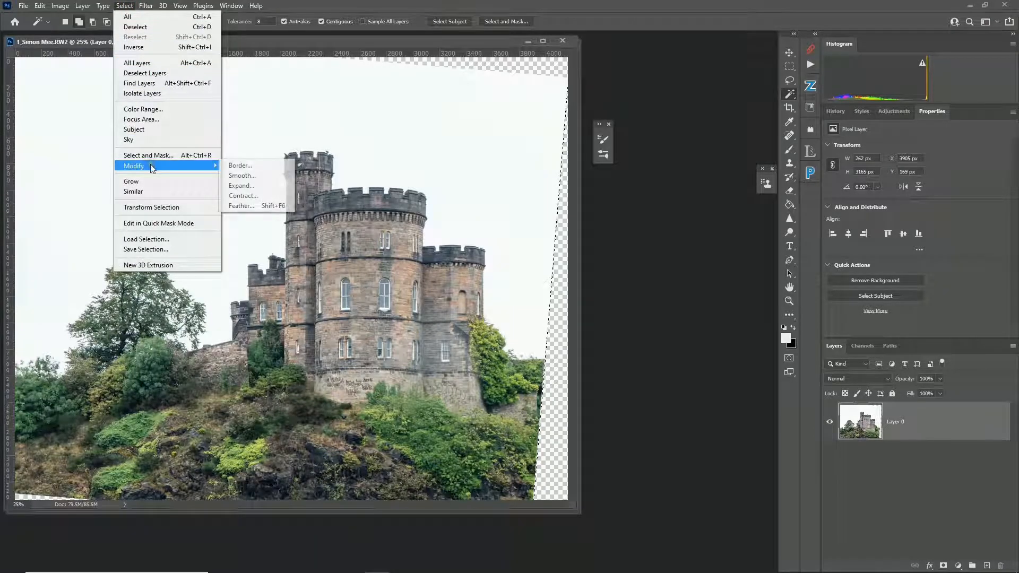
{"action": "left_click", "coordinate": [248, 186]}
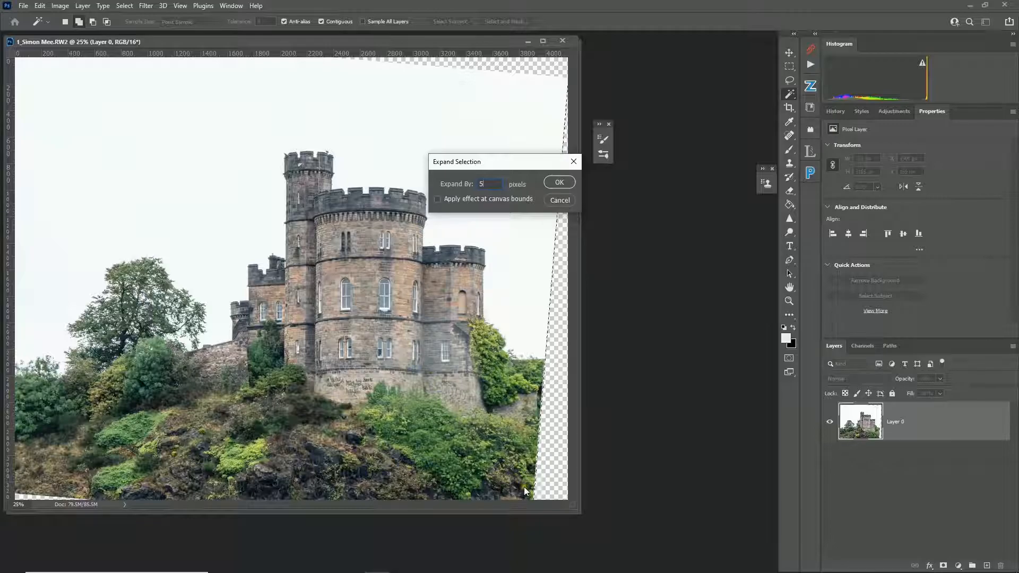
{"action": "left_click", "coordinate": [559, 184]}
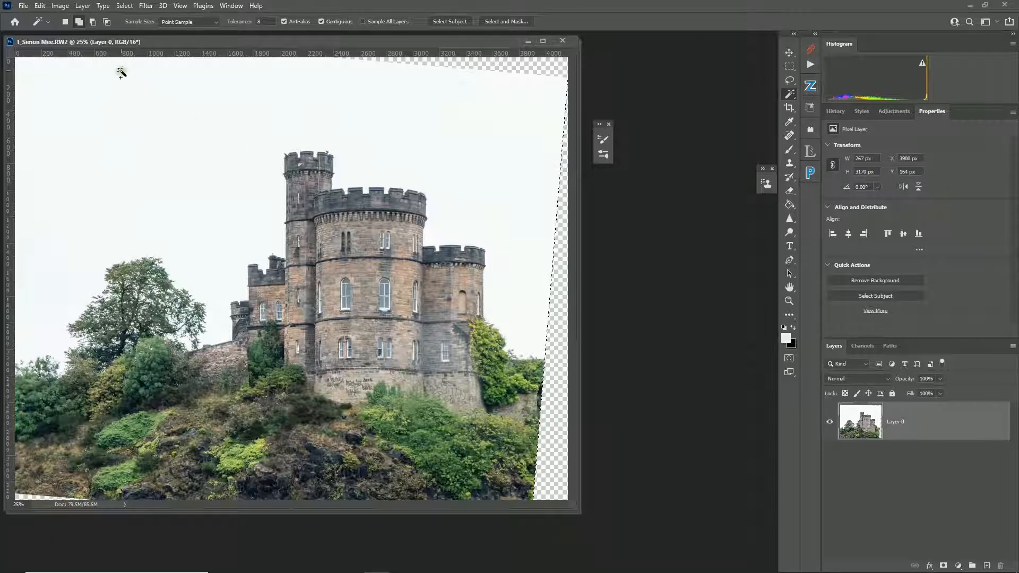
Fill the selected wedge with Content-Aware contents, keeping Color Adaptation on, Normal mode and 100% opacity
{"action": "left_click", "coordinate": [40, 7]}
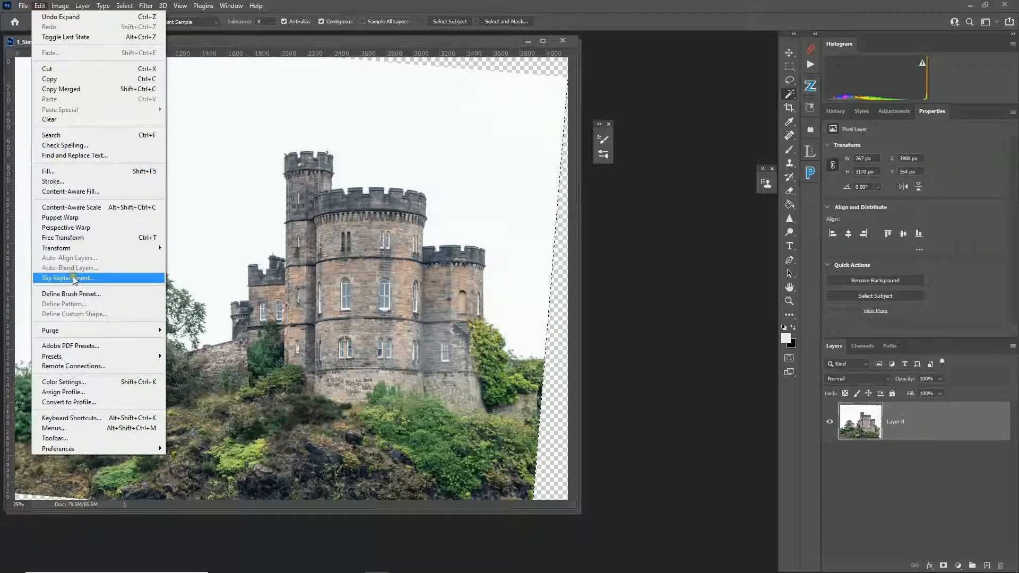
{"action": "left_click", "coordinate": [74, 173]}
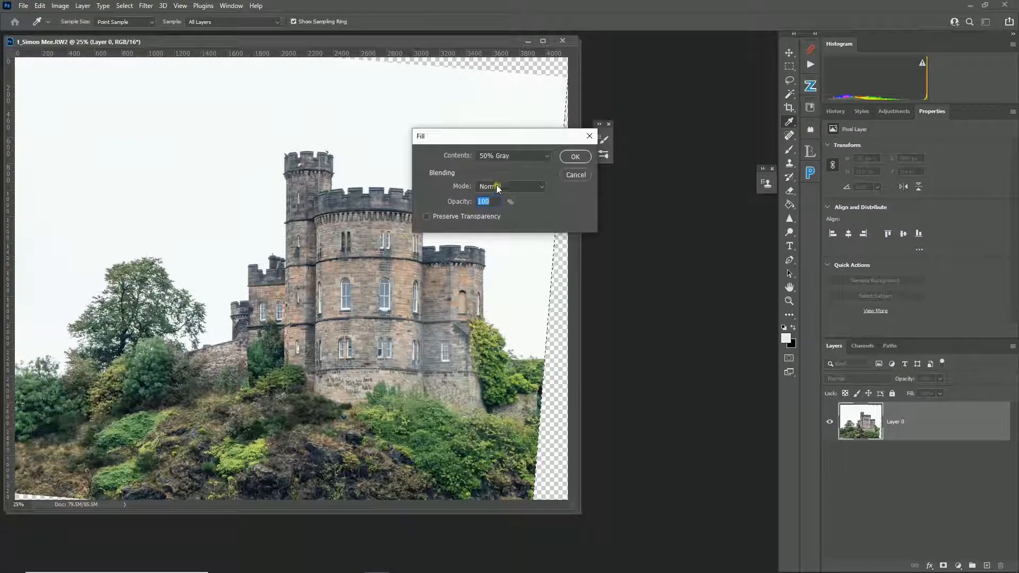
{"action": "left_click", "coordinate": [530, 156]}
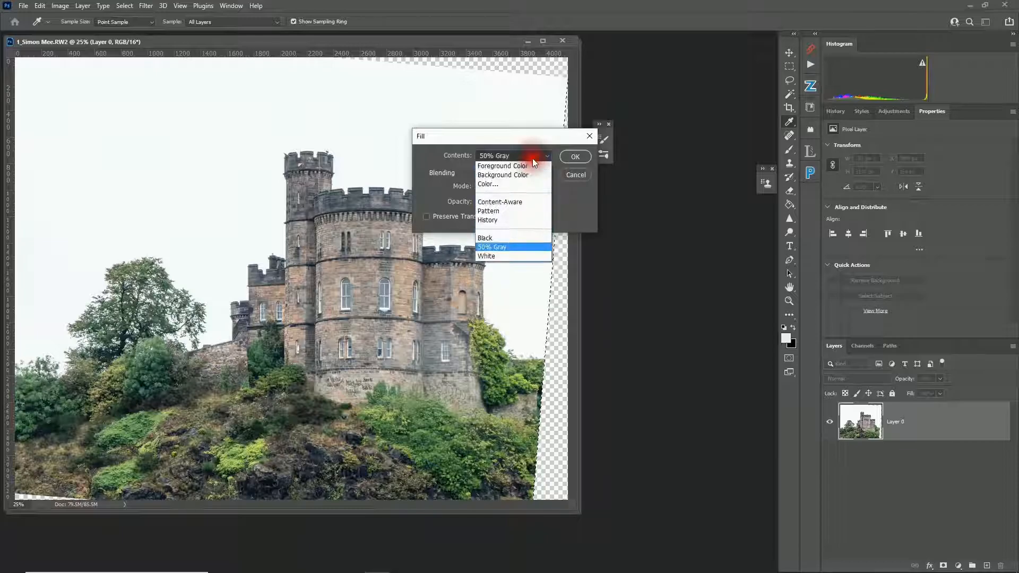
{"action": "left_click", "coordinate": [509, 204]}
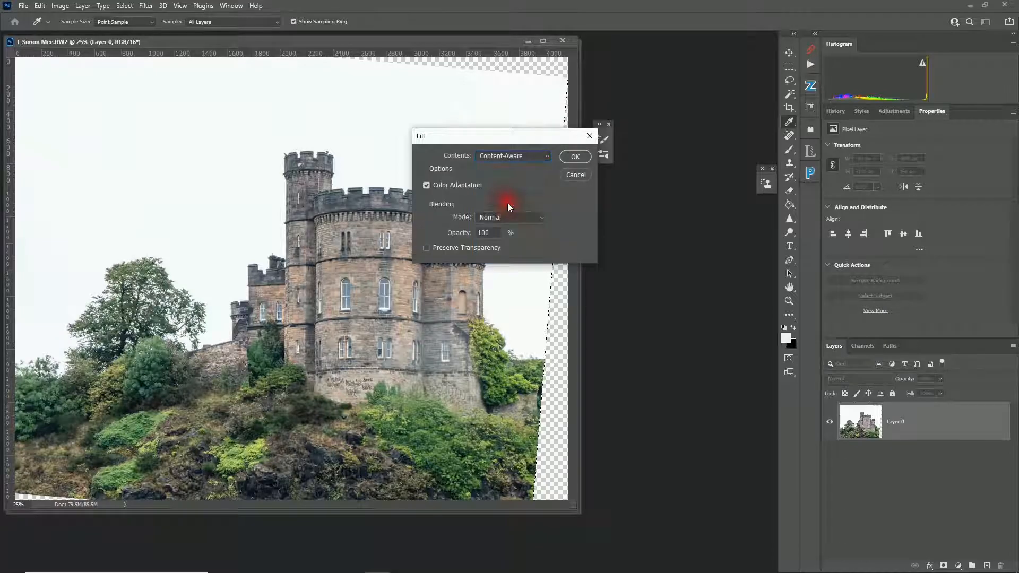
{"action": "left_click", "coordinate": [574, 158]}
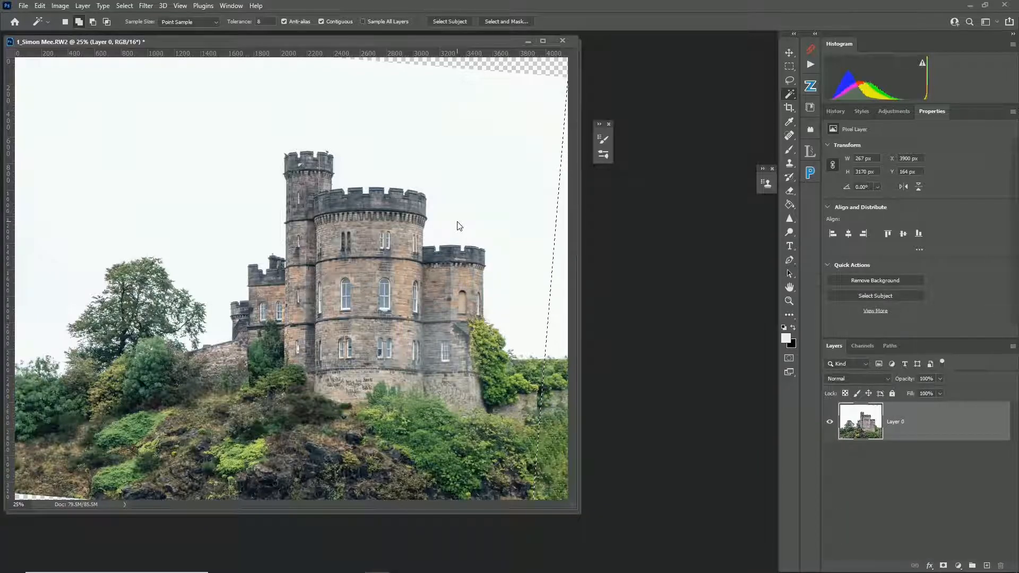
Select only the transparent strip along the sky's upper edge and fill it with the saved Content Aware Fill action
{"action": "left_click", "coordinate": [540, 67]}
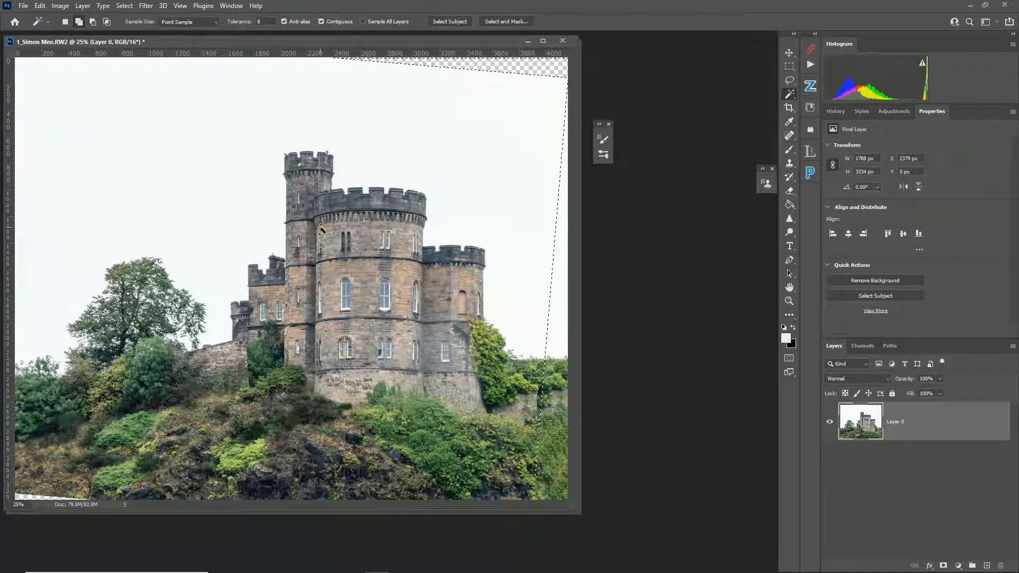
{"action": "key", "text": "ctrl+d"}
{"action": "left_click", "coordinate": [504, 66]}
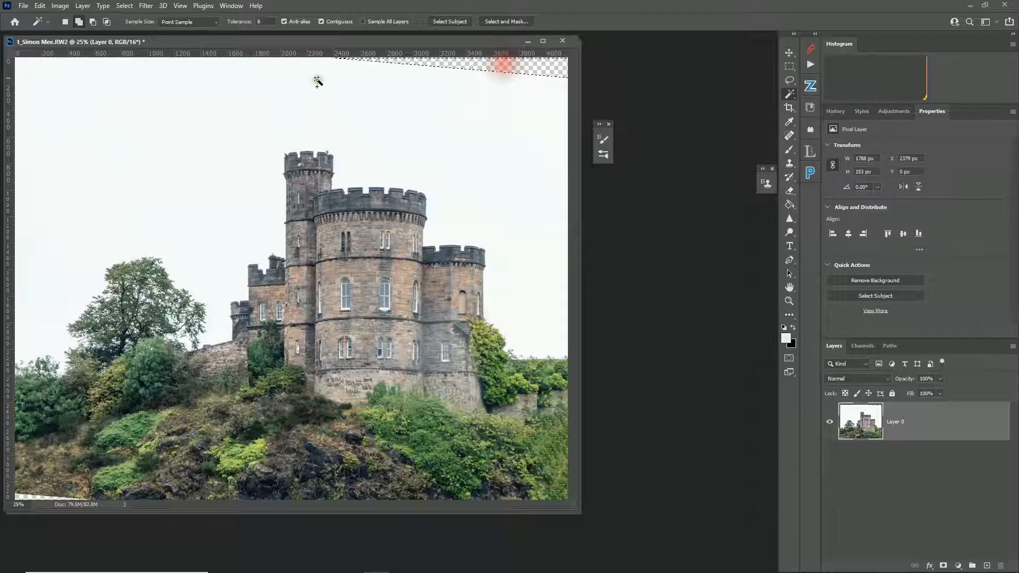
{"action": "left_click", "coordinate": [40, 6]}
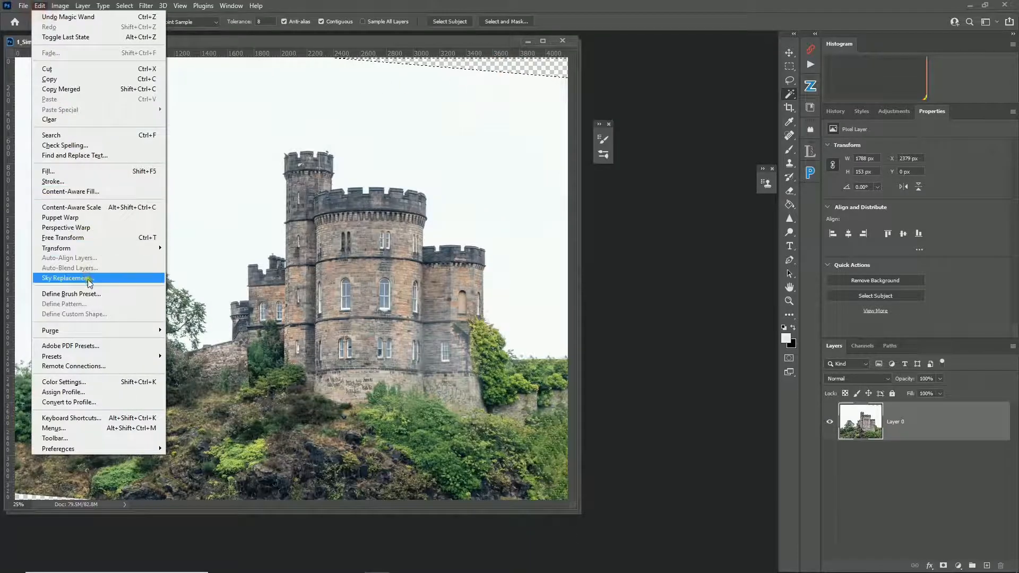
{"action": "left_click", "coordinate": [809, 49]}
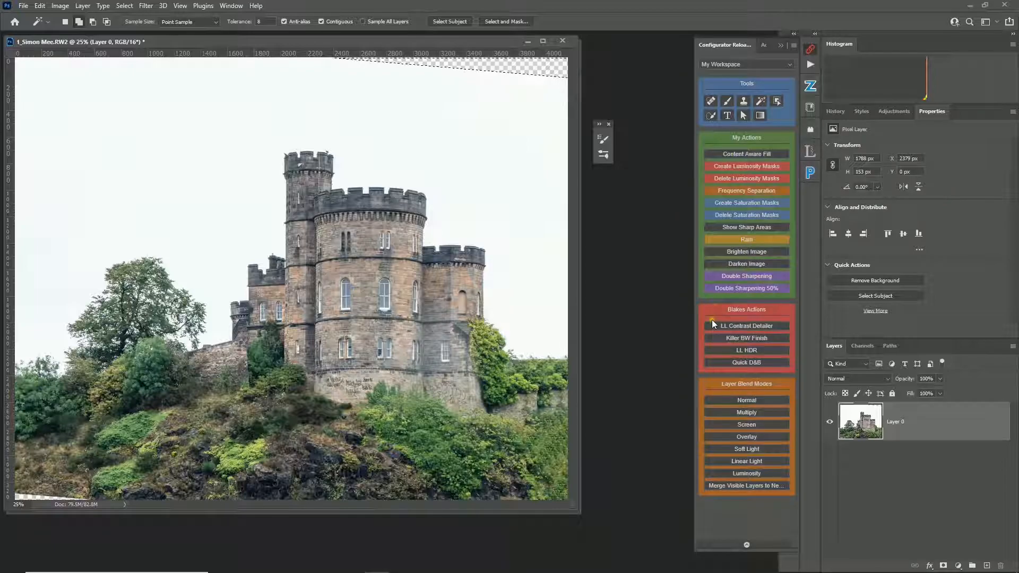
{"action": "left_click", "coordinate": [734, 155]}
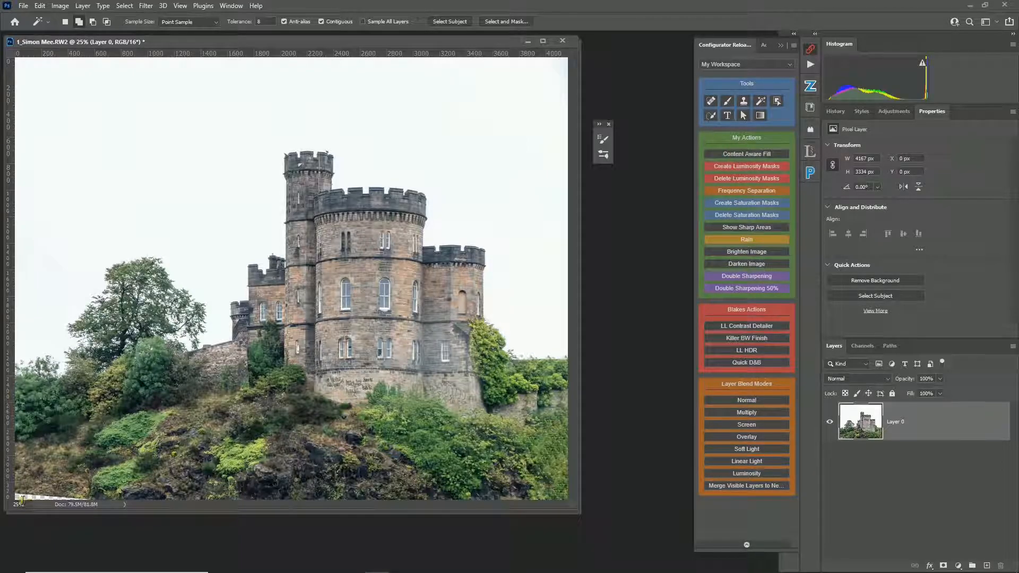
Select the transparent sliver in the photo's lower-left corner and run the saved Content Aware Fill action on it
{"action": "left_click", "coordinate": [22, 497]}
{"action": "left_click", "coordinate": [746, 154]}
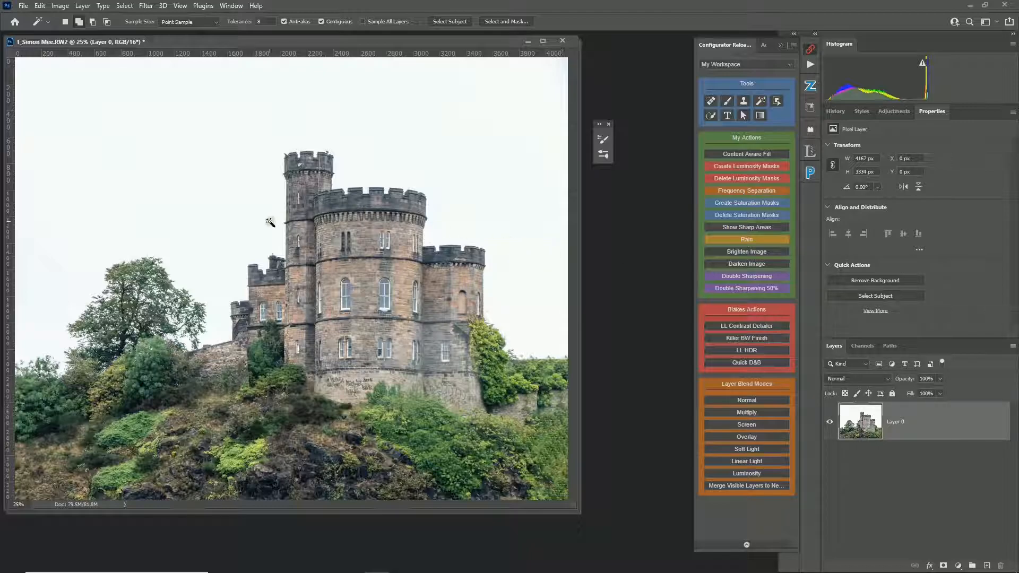
Undo the corner fill back to its expanded selection and open that selection in the Content-Aware Fill workspace
{"action": "left_click", "coordinate": [39, 6]}
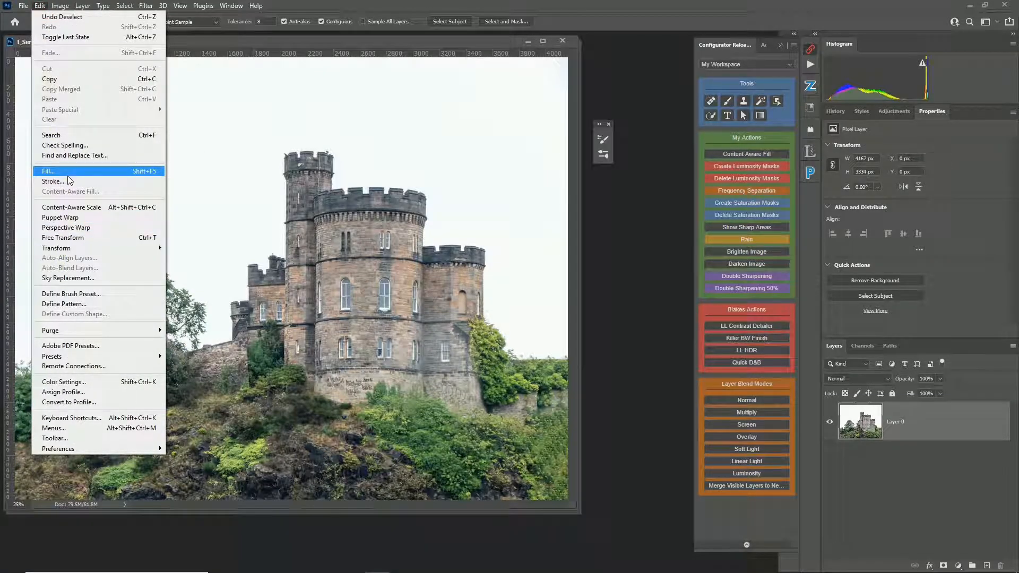
{"action": "left_click", "coordinate": [644, 207]}
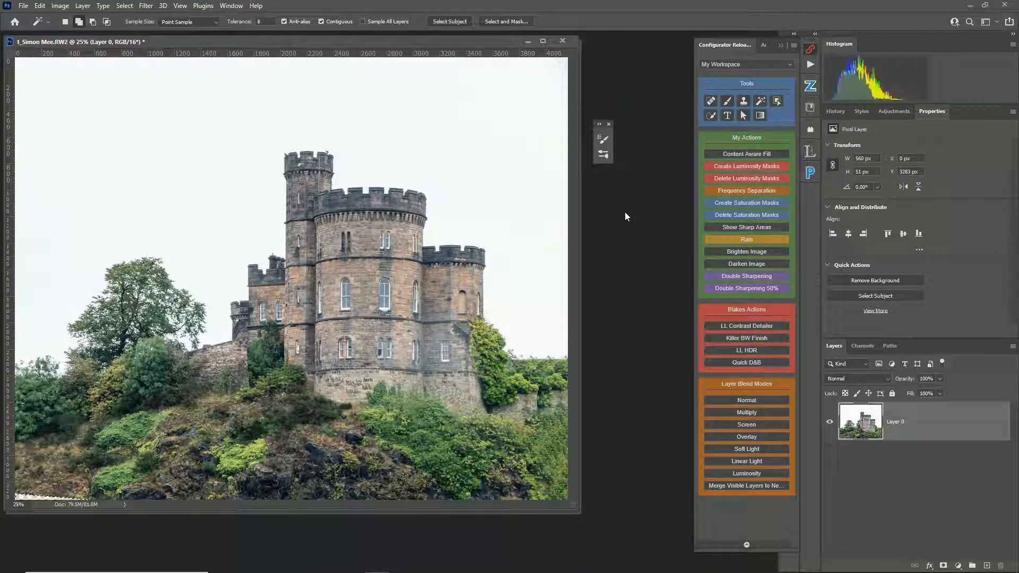
{"action": "left_click", "coordinate": [41, 7]}
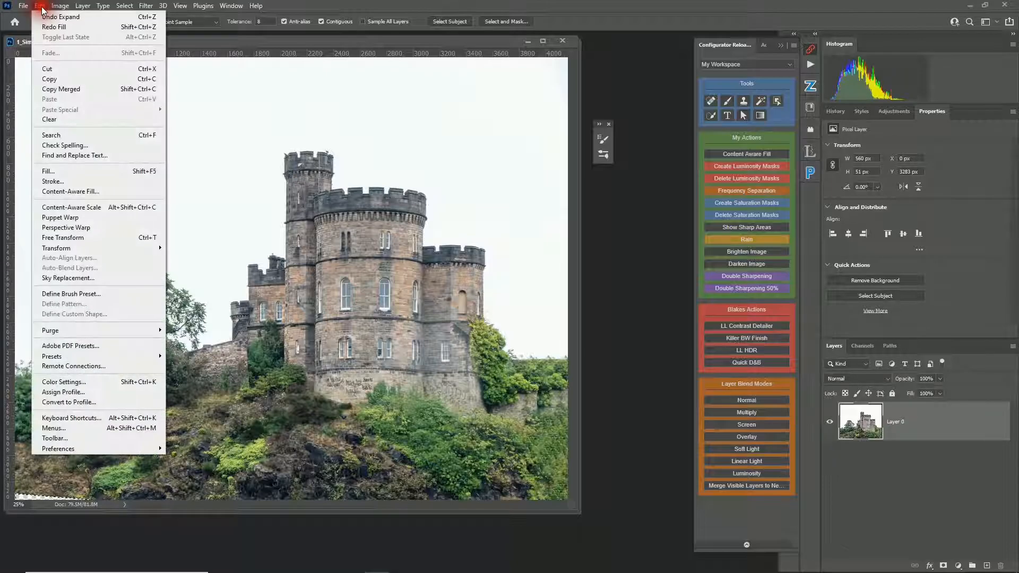
{"action": "left_click", "coordinate": [69, 191]}
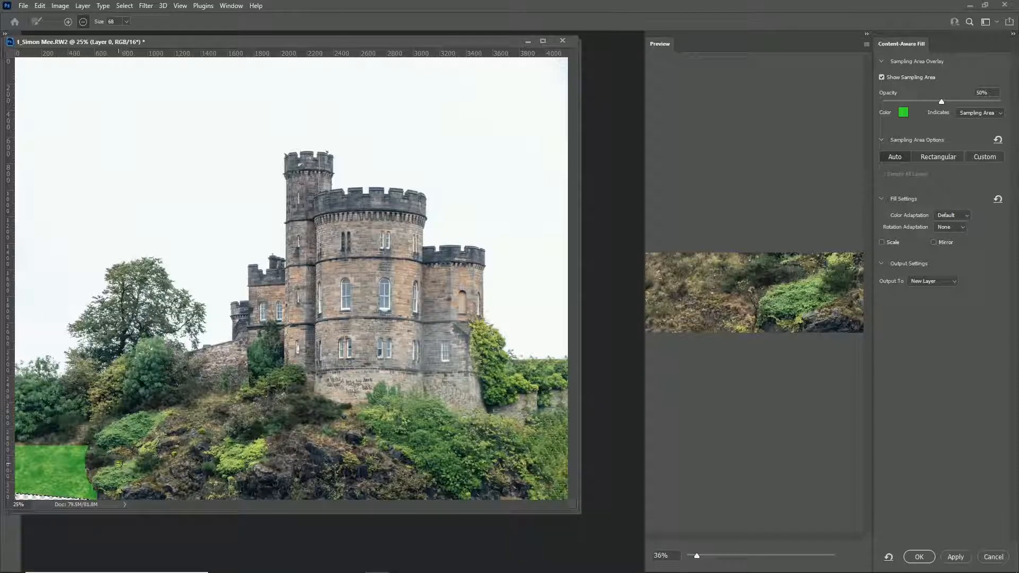
Move both document windows aside to uncover the Content-Aware Fill sampling tools
{"action": "mouse_move", "coordinate": [77, 443]}
{"action": "left_mouse_down"}
{"action": "mouse_move", "coordinate": [88, 446]}
{"action": "mouse_move", "coordinate": [61, 444]}
{"action": "mouse_move", "coordinate": [85, 437]}
{"action": "left_mouse_up"}
{"action": "left_click_drag", "start_coordinate": [294, 44], "coordinate": [329, 45]}
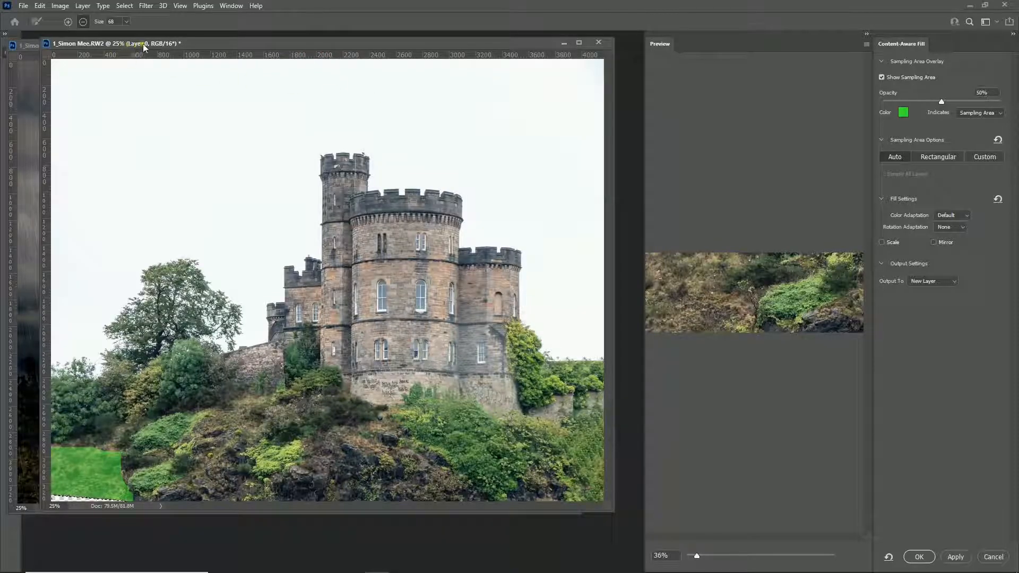
{"action": "left_click_drag", "start_coordinate": [31, 44], "coordinate": [73, 47]}
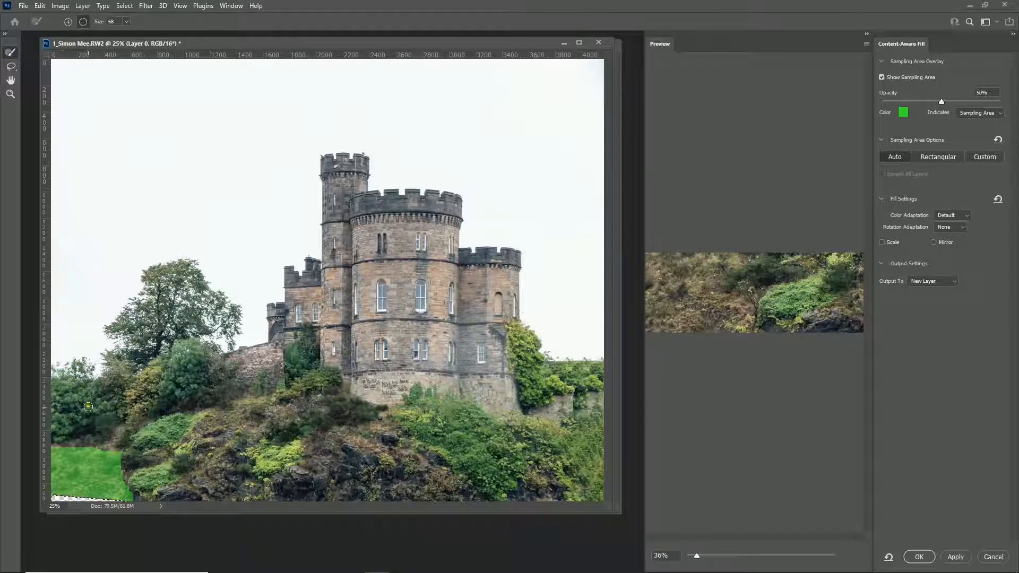
Add a patch of the bushes below the castle to the sampling area, apply the corner fill to a new layer and deselect
{"action": "left_click", "coordinate": [69, 23]}
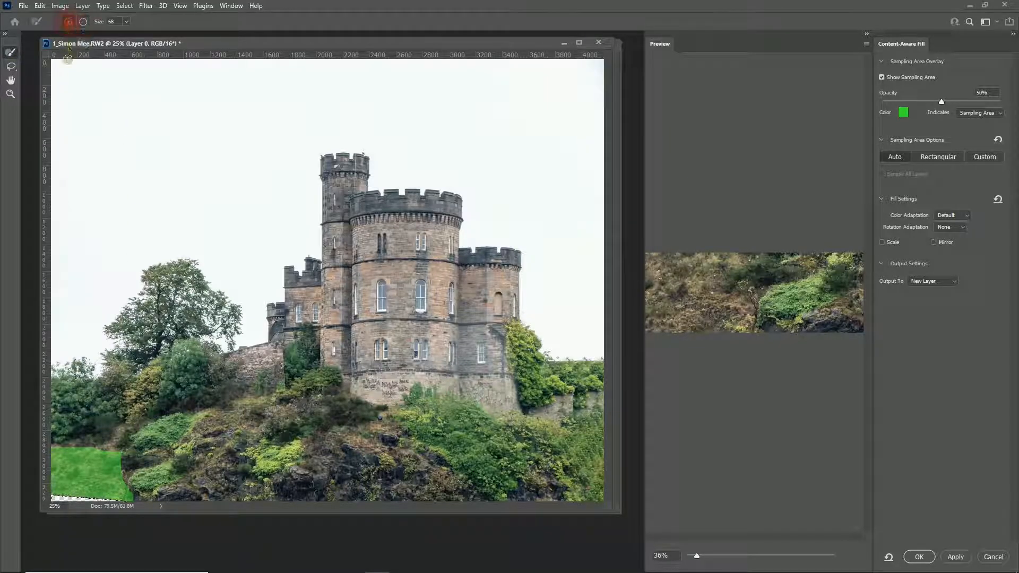
{"action": "mouse_move", "coordinate": [451, 460]}
{"action": "left_mouse_down"}
{"action": "mouse_move", "coordinate": [488, 457]}
{"action": "mouse_move", "coordinate": [451, 446]}
{"action": "mouse_move", "coordinate": [459, 442]}
{"action": "left_mouse_up"}
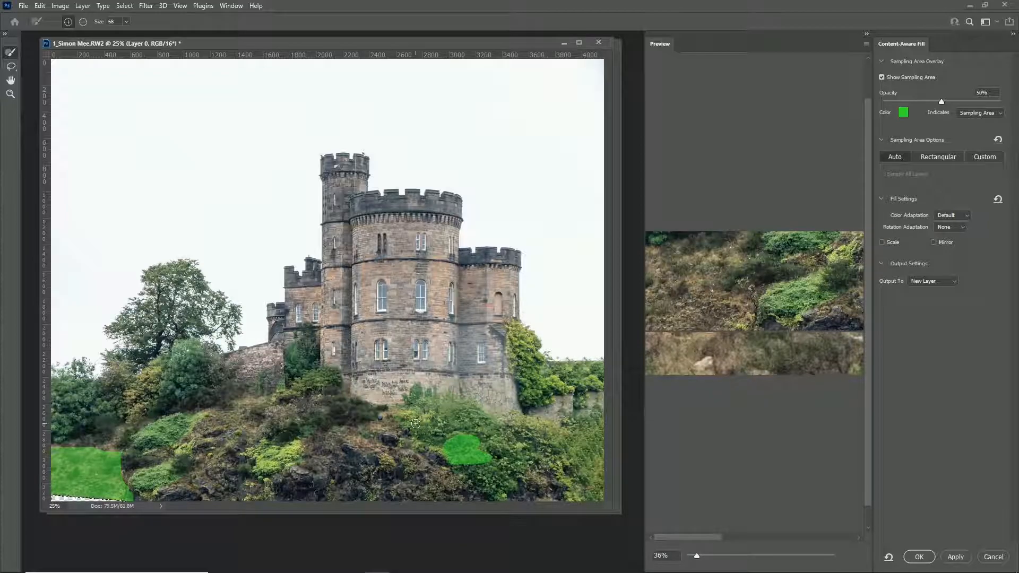
{"action": "left_click", "coordinate": [920, 557]}
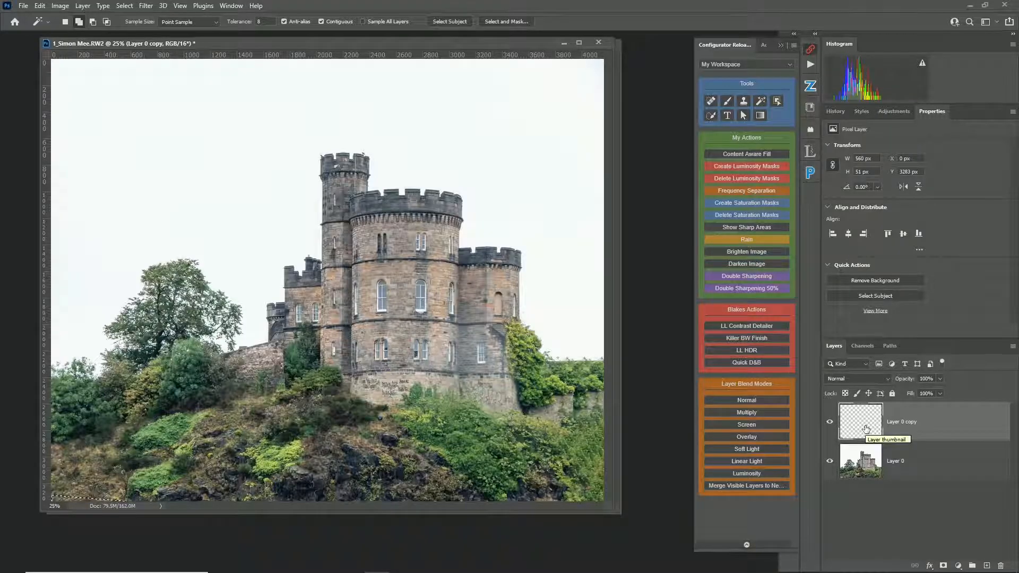
{"action": "key", "text": "ctrl+d"}
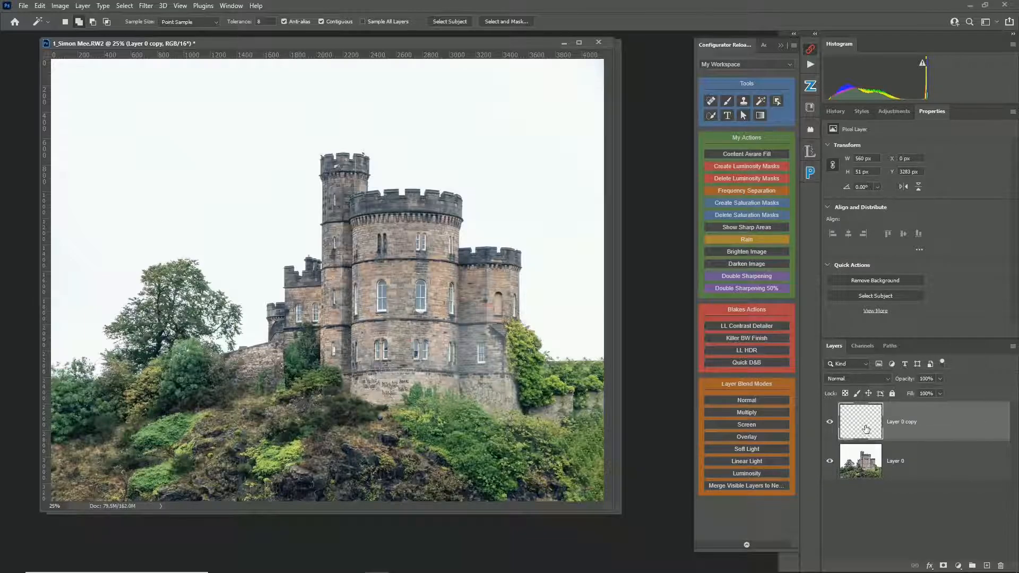
Close the straightened photo without saving and fit the finished stormy composite to the workspace
{"action": "left_click", "coordinate": [598, 42]}
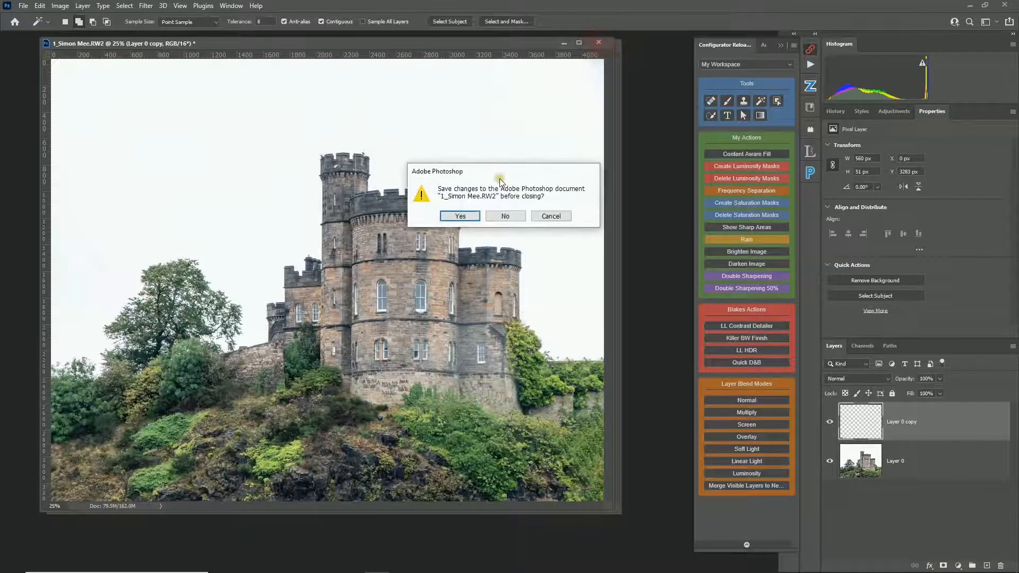
{"action": "left_click", "coordinate": [504, 216]}
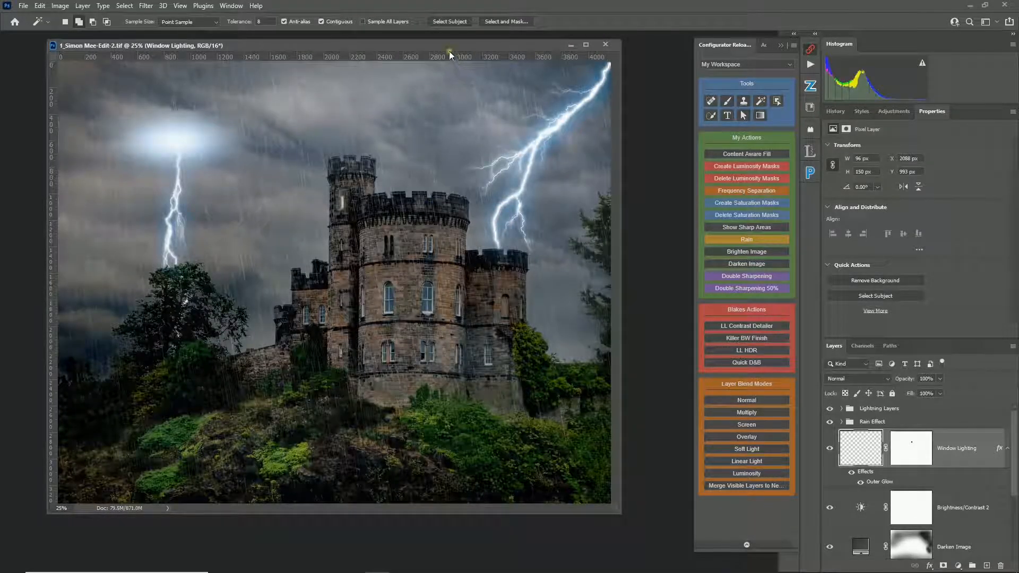
{"action": "key", "text": "ctrl+0"}
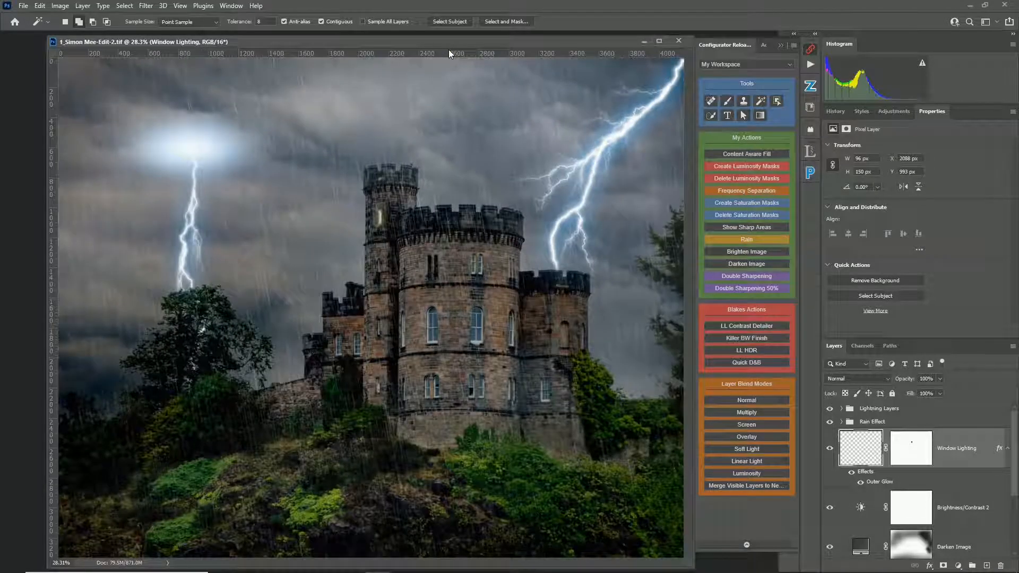
{"action": "left_click_drag", "start_coordinate": [434, 43], "coordinate": [427, 43]}
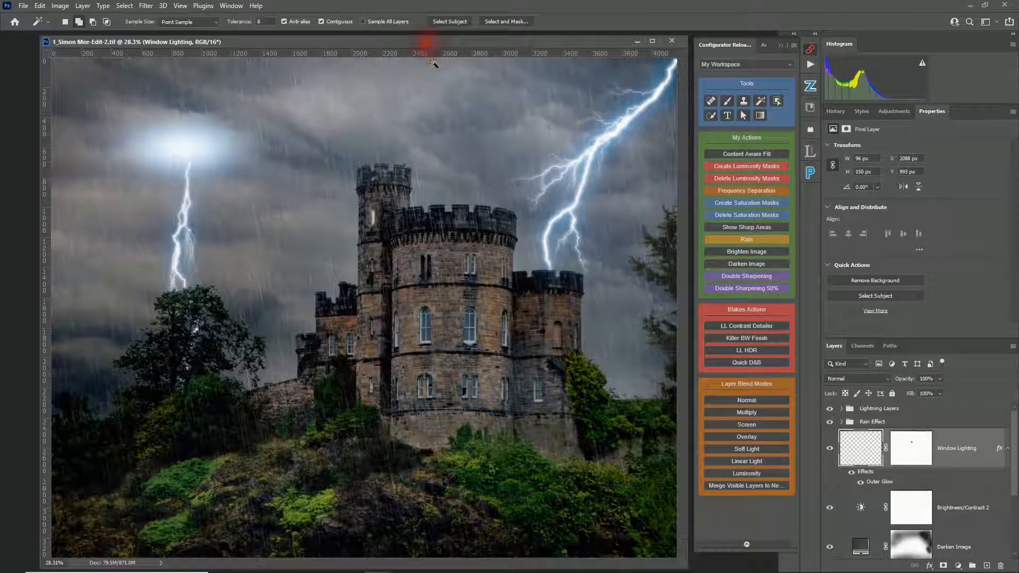
Hide every layer except Background and make Background the active layer
{"action": "scroll", "coordinate": [849, 446], "scroll_direction": "down", "scroll_amount": 3}
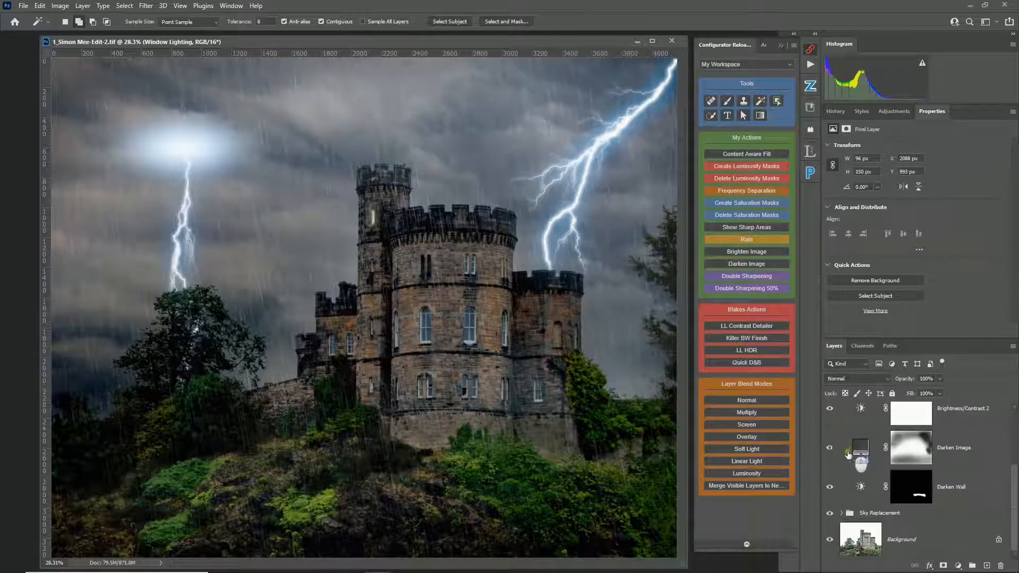
{"action": "left_click", "coordinate": [830, 541], "text": "alt"}
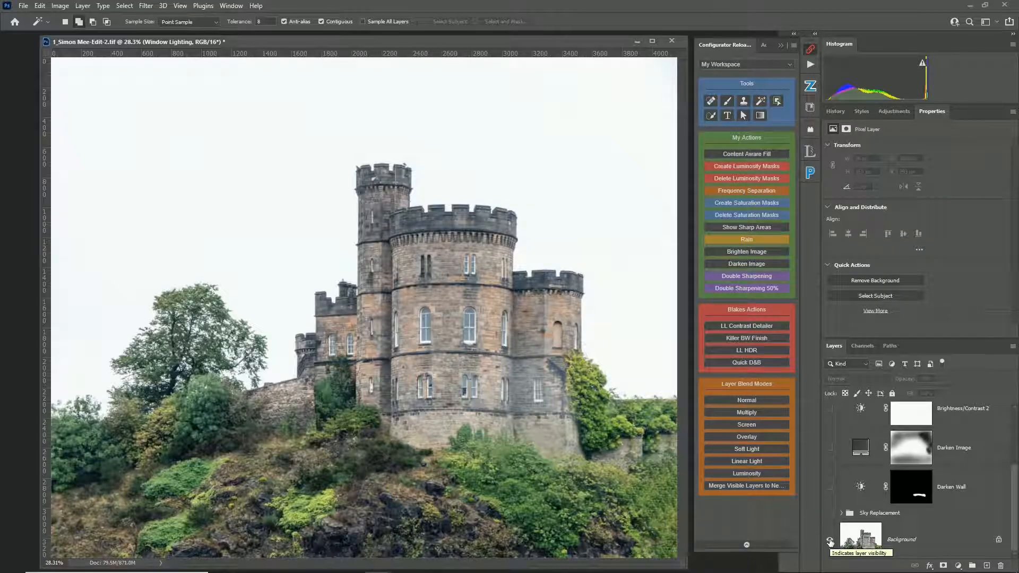
{"action": "left_click", "coordinate": [857, 539]}
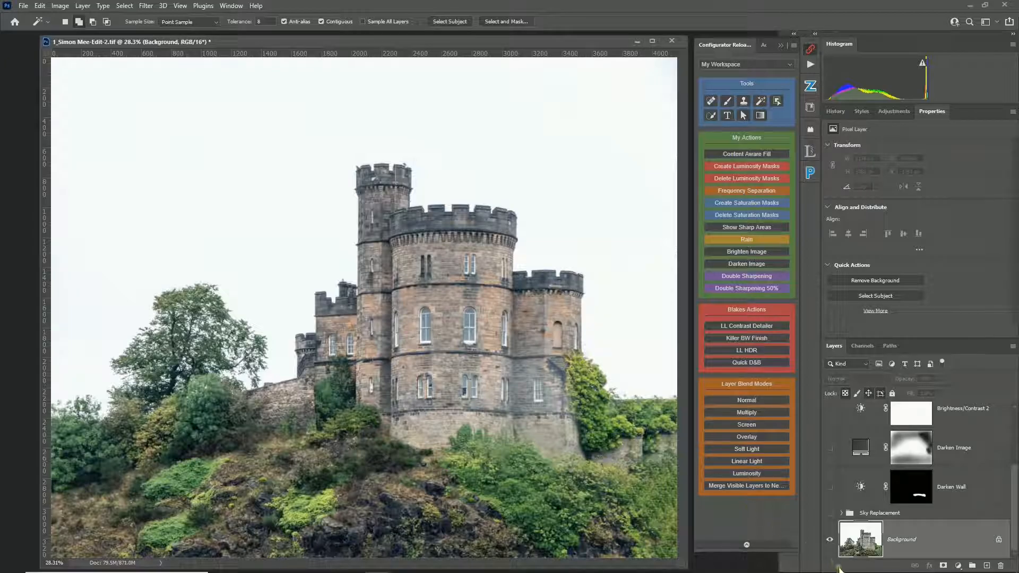
Try Sky Replacement with the stormy cloud sky, flipped, scaled to 116 and repositioned behind the castle
{"action": "left_click", "coordinate": [40, 6]}
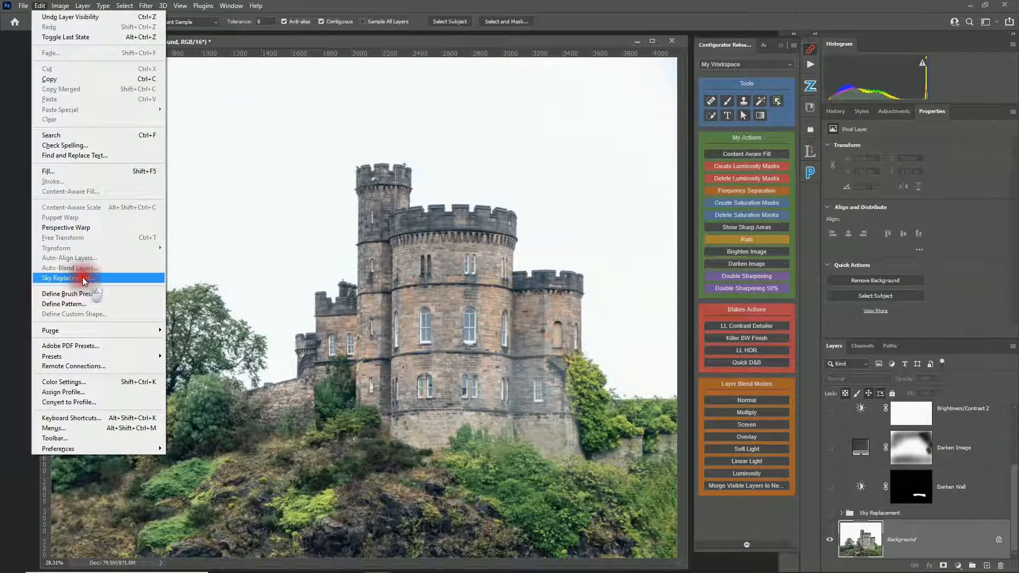
{"action": "left_click", "coordinate": [82, 277]}
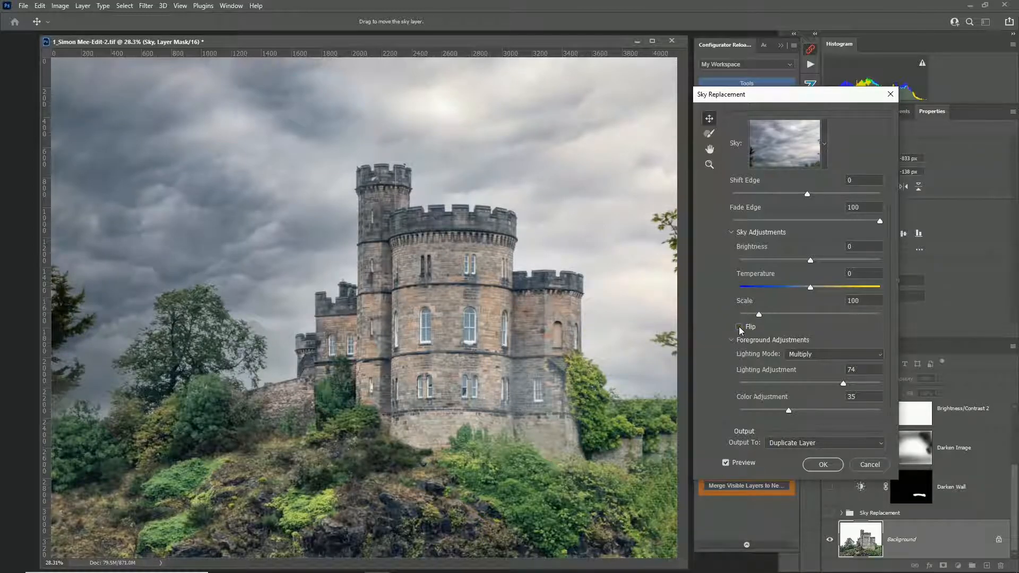
{"action": "left_click", "coordinate": [739, 327]}
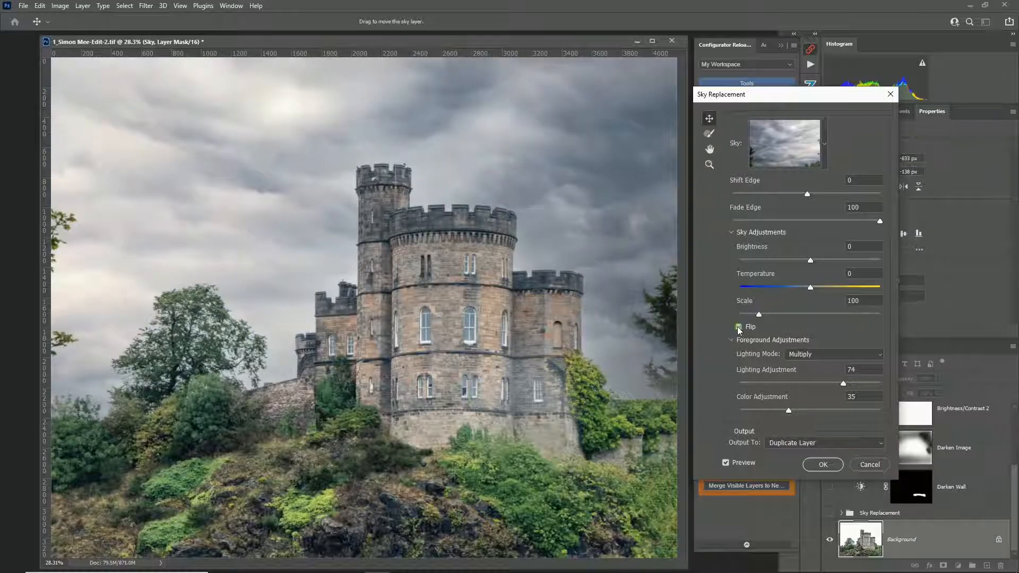
{"action": "left_click_drag", "start_coordinate": [619, 261], "coordinate": [614, 236]}
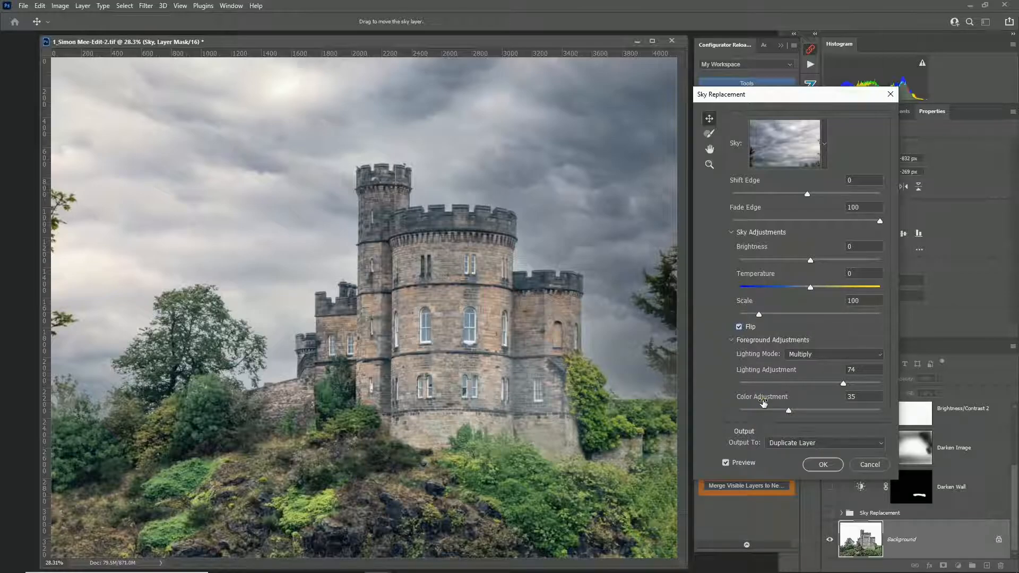
{"action": "left_click_drag", "start_coordinate": [759, 315], "coordinate": [766, 314]}
{"action": "left_click_drag", "start_coordinate": [653, 300], "coordinate": [533, 207]}
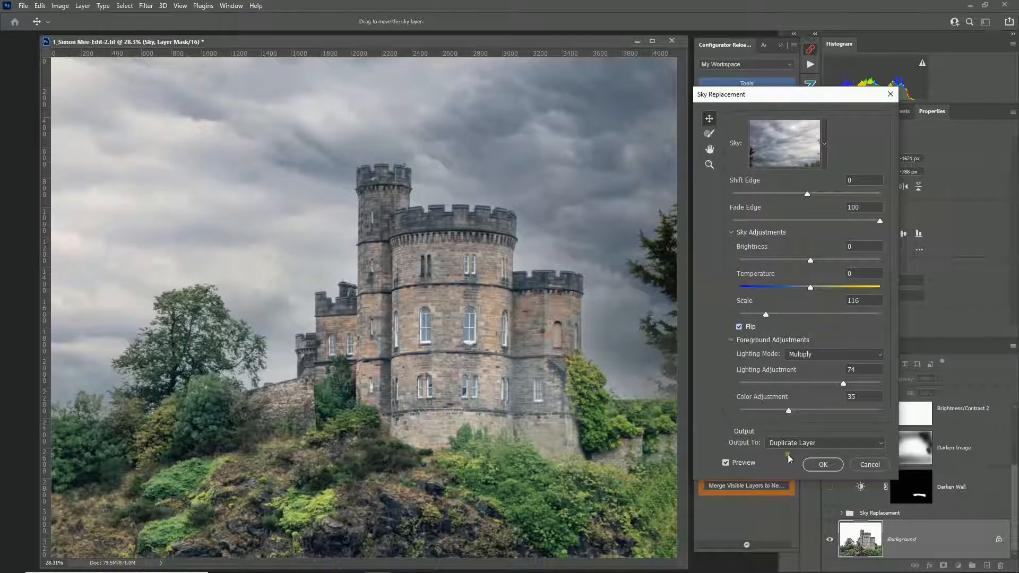
{"action": "left_click", "coordinate": [868, 465]}
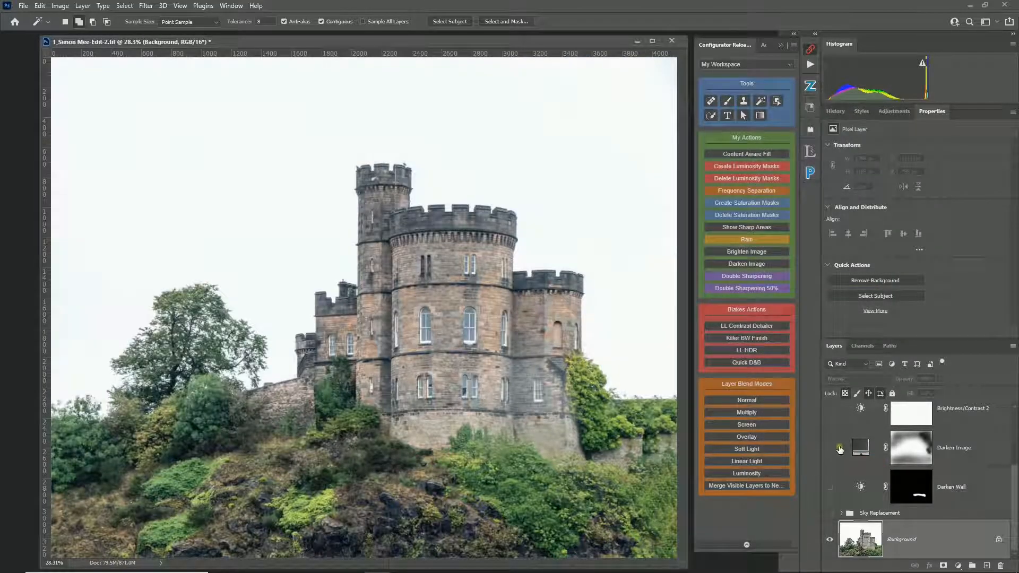
Show the Sky Replacement group above the Background layer
{"action": "scroll", "coordinate": [847, 444], "scroll_direction": "up", "scroll_amount": 3}
{"action": "scroll", "coordinate": [846, 444], "scroll_direction": "up", "scroll_amount": 1}
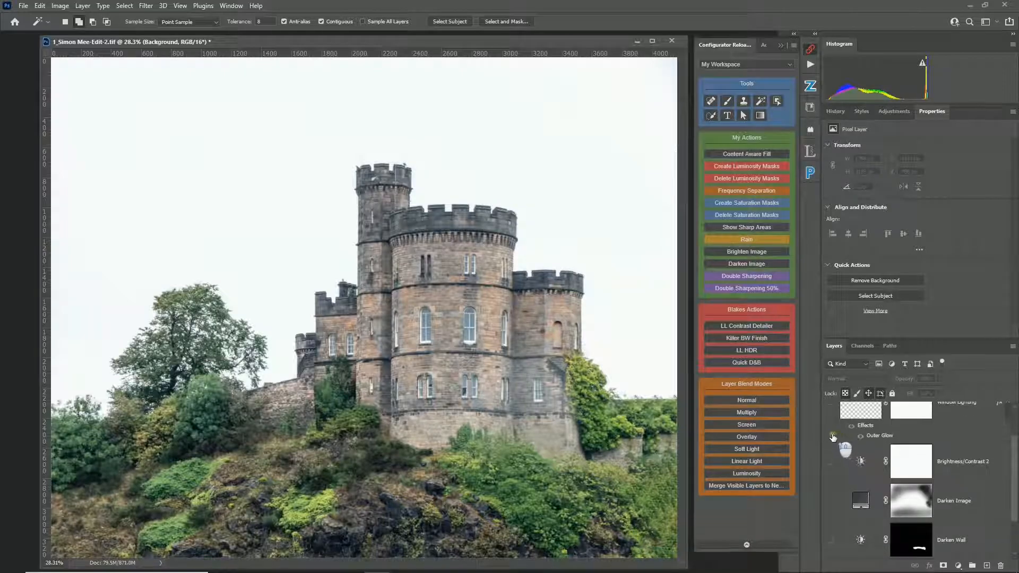
{"action": "scroll", "coordinate": [836, 480], "scroll_direction": "down", "scroll_amount": 4}
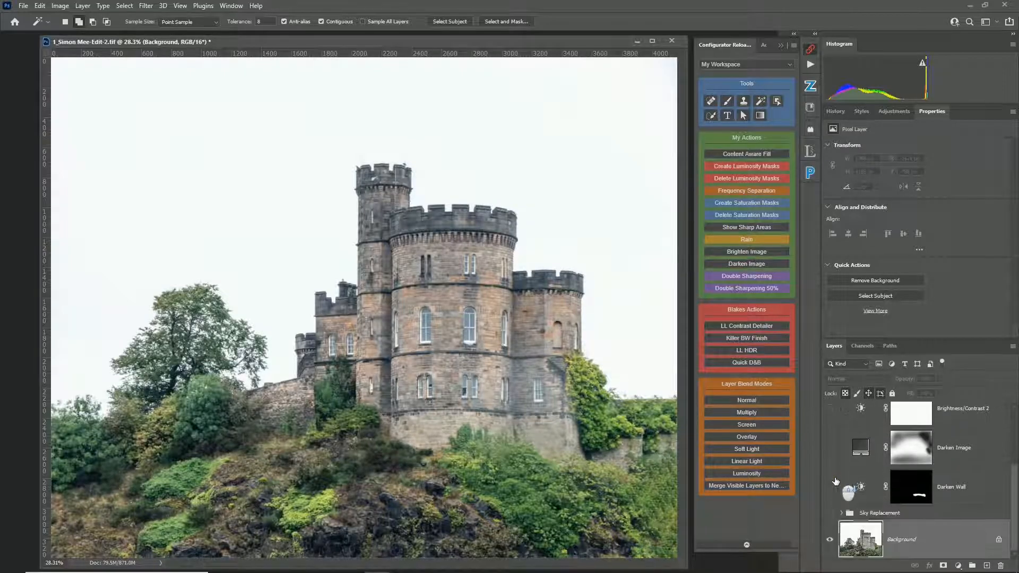
{"action": "left_click", "coordinate": [829, 514]}
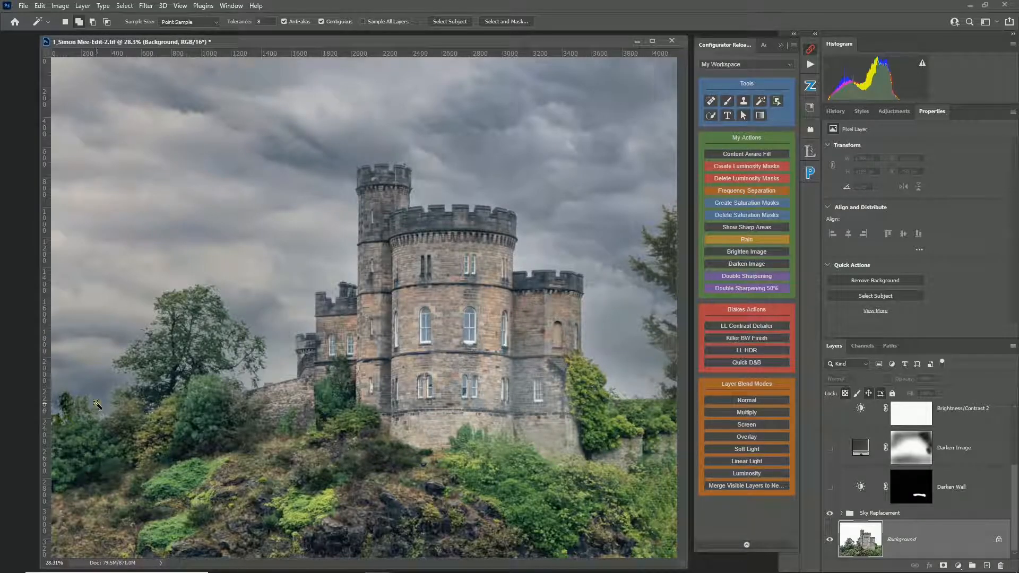
Examine how the replaced sky blends around the tree, the bushes and the stray branches at the photo's left edge
{"action": "key", "text": "ctrl+plus"}
{"action": "key", "text": "ctrl+plus"}
{"action": "key", "text": "ctrl+plus"}
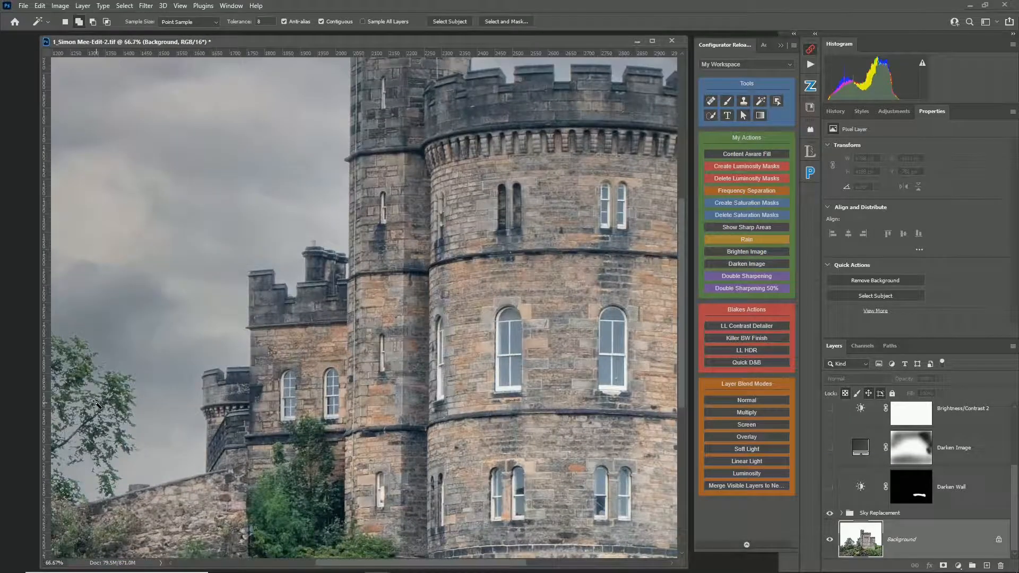
{"action": "left_click_drag", "start_coordinate": [97, 424], "coordinate": [344, 414]}
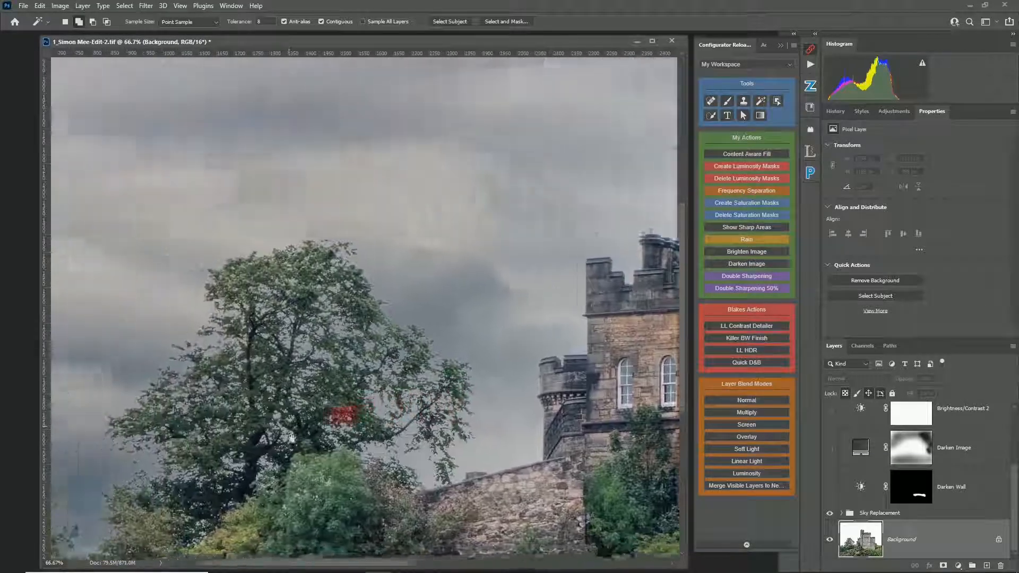
{"action": "left_click_drag", "start_coordinate": [242, 417], "coordinate": [273, 368]}
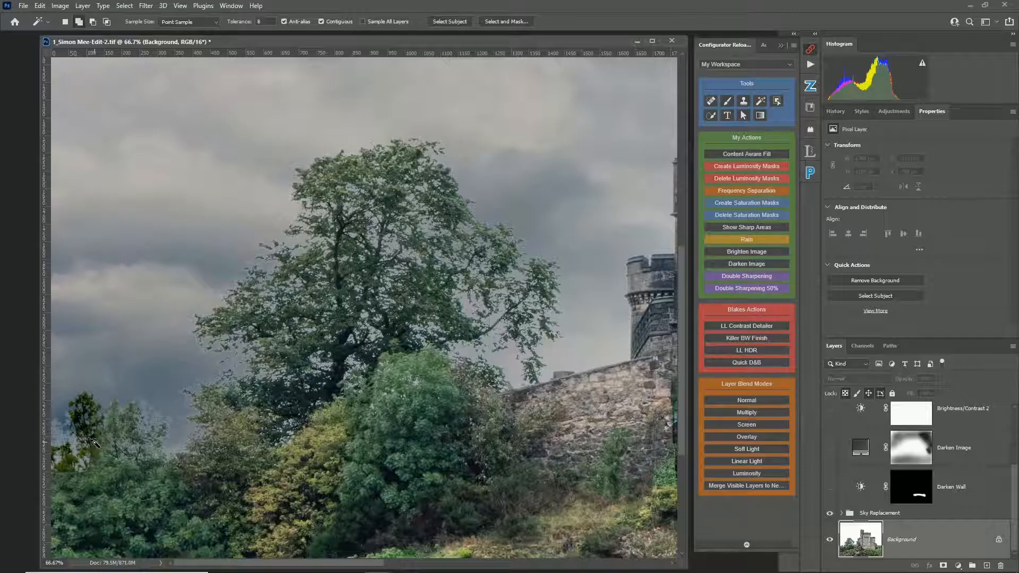
{"action": "key", "text": "ctrl+0"}
{"action": "left_click", "coordinate": [860, 485]}
{"action": "left_click", "coordinate": [860, 534]}
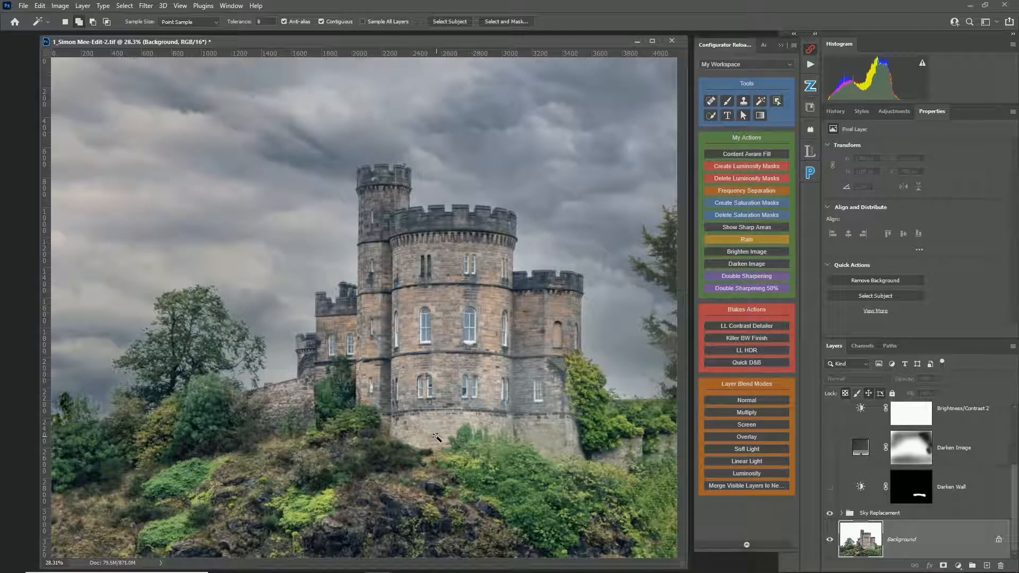
Examine the pale lower castle wall above the bushes at 100% magnification
{"action": "key", "text": "ctrl+1"}
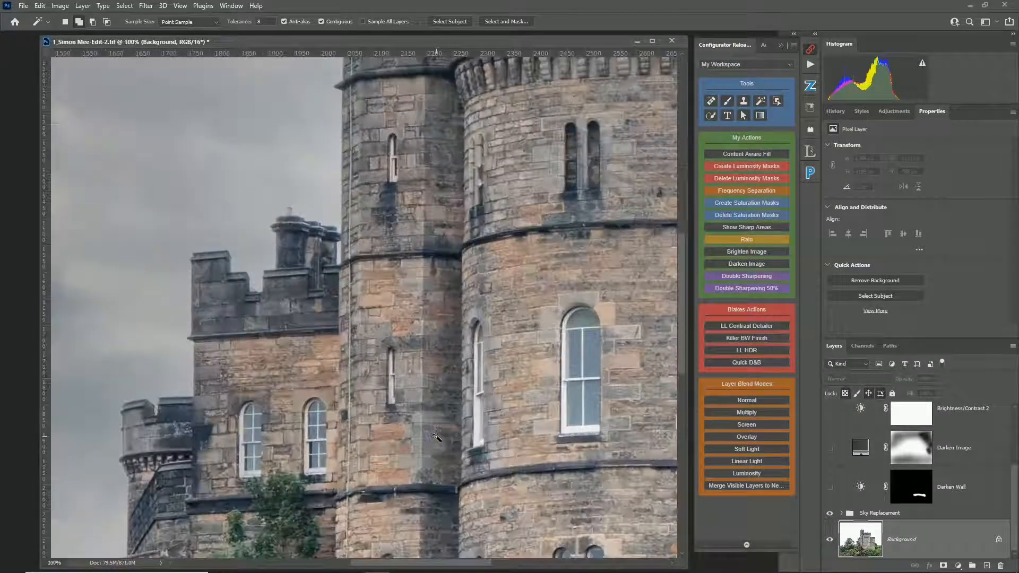
{"action": "left_click_drag", "start_coordinate": [511, 502], "coordinate": [339, 254]}
{"action": "left_click_drag", "start_coordinate": [398, 387], "coordinate": [372, 371]}
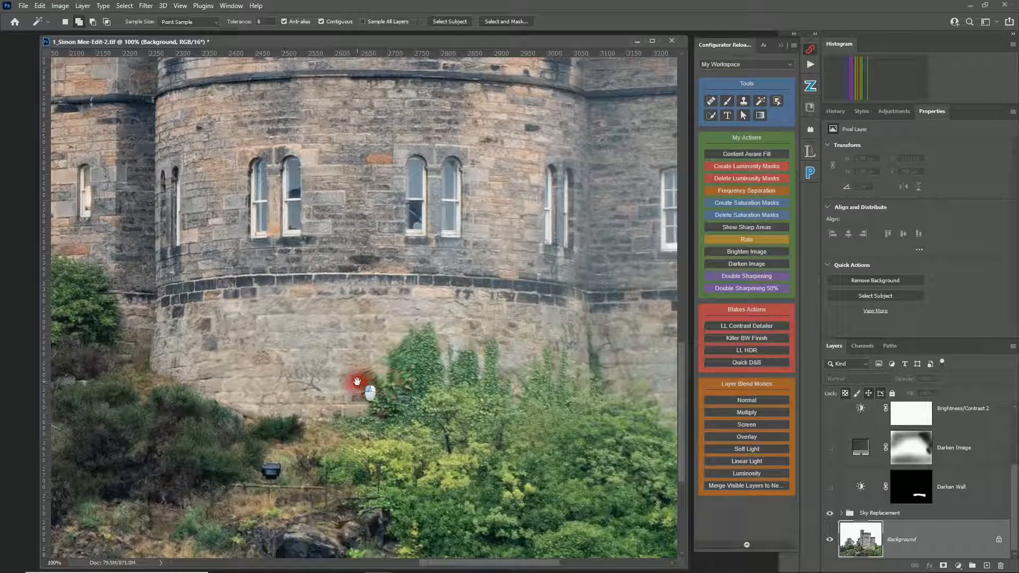
{"action": "left_click_drag", "start_coordinate": [461, 403], "coordinate": [367, 392]}
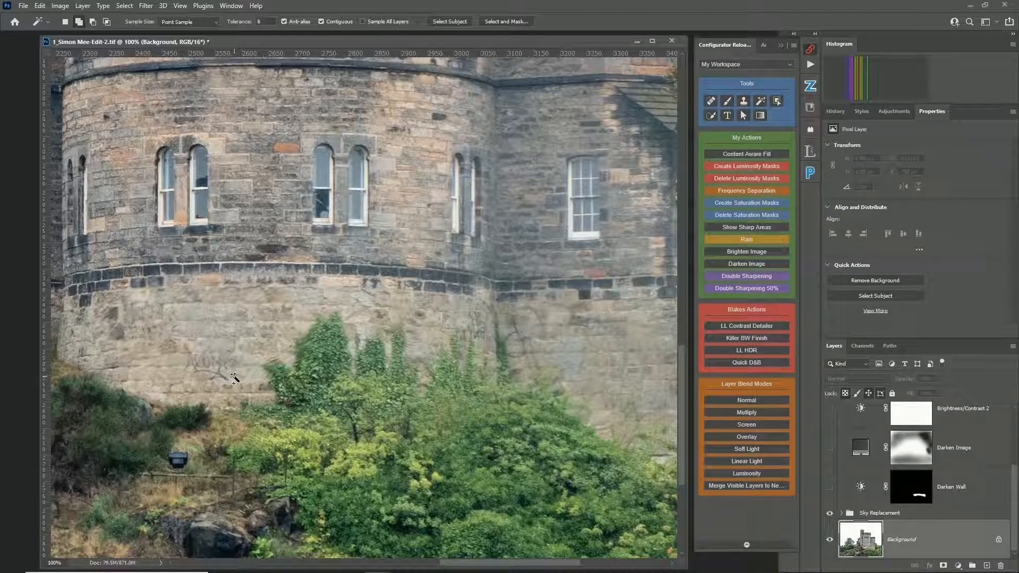
{"action": "key", "text": "ctrl+0"}
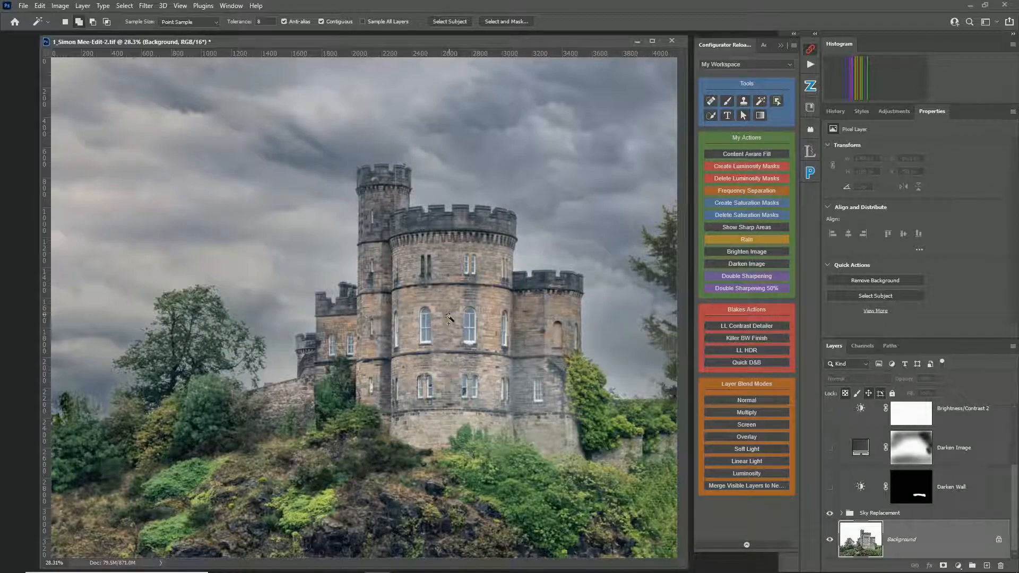
Show the Darken Wall Brightness/Contrast adjustment and compare the lower wall with and without it, leaving it on
{"action": "left_click", "coordinate": [830, 487]}
{"action": "left_click", "coordinate": [859, 486]}
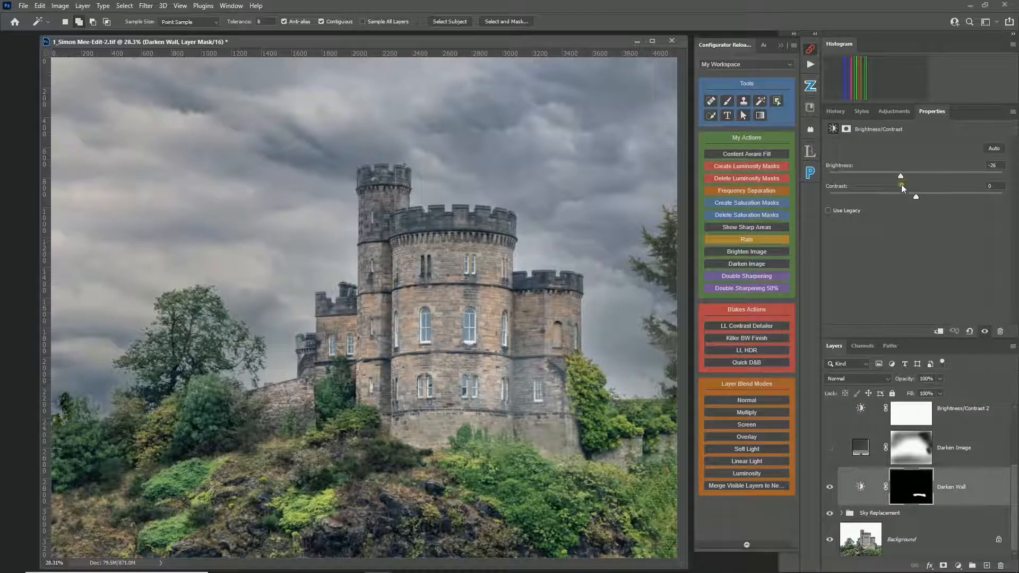
{"action": "left_click", "coordinate": [829, 487]}
{"action": "left_click", "coordinate": [830, 487]}
{"action": "left_click", "coordinate": [826, 487]}
{"action": "left_click", "coordinate": [828, 488]}
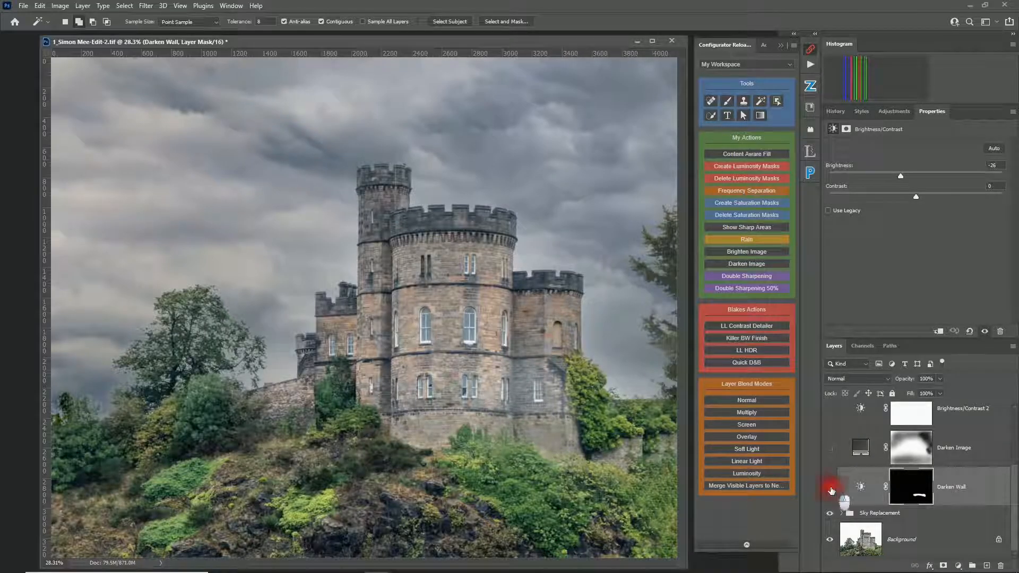
{"action": "left_click", "coordinate": [831, 489]}
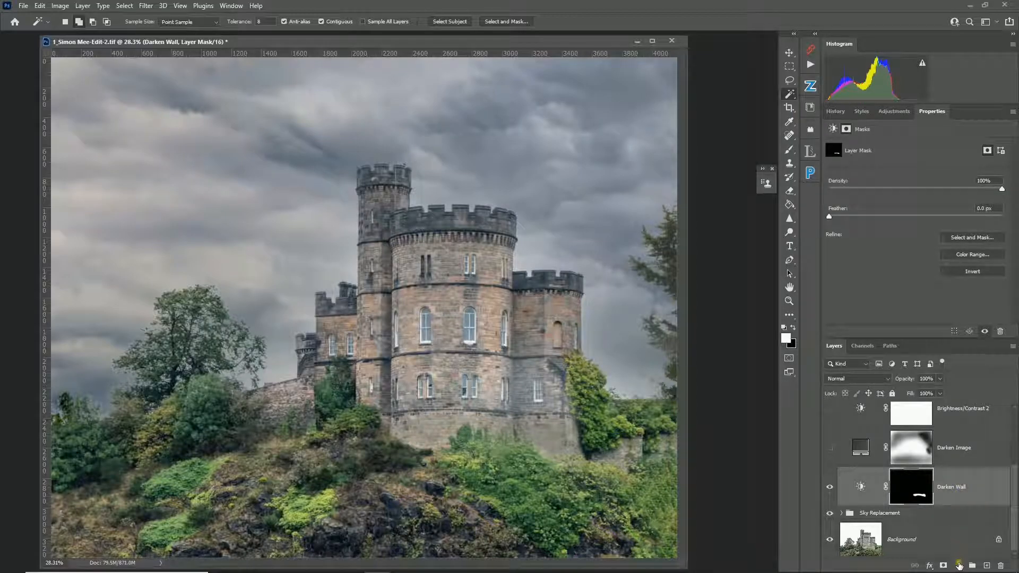
Add a gradient fill layer above Darken Wall using the Diamond style and the Gray_13 gradient preset
{"action": "left_click", "coordinate": [958, 566]}
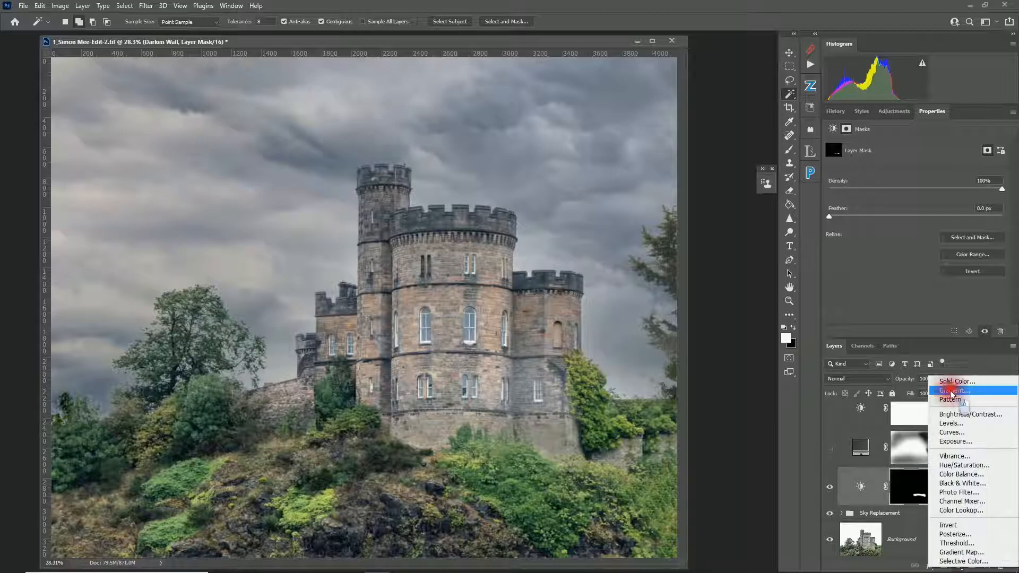
{"action": "left_click", "coordinate": [933, 392]}
{"action": "left_click", "coordinate": [719, 196]}
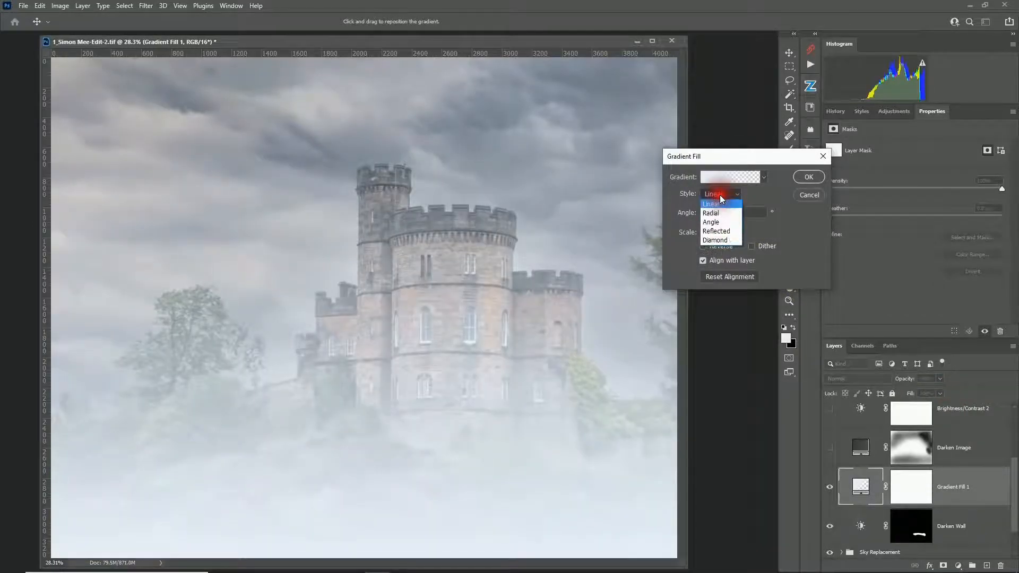
{"action": "left_click", "coordinate": [718, 241]}
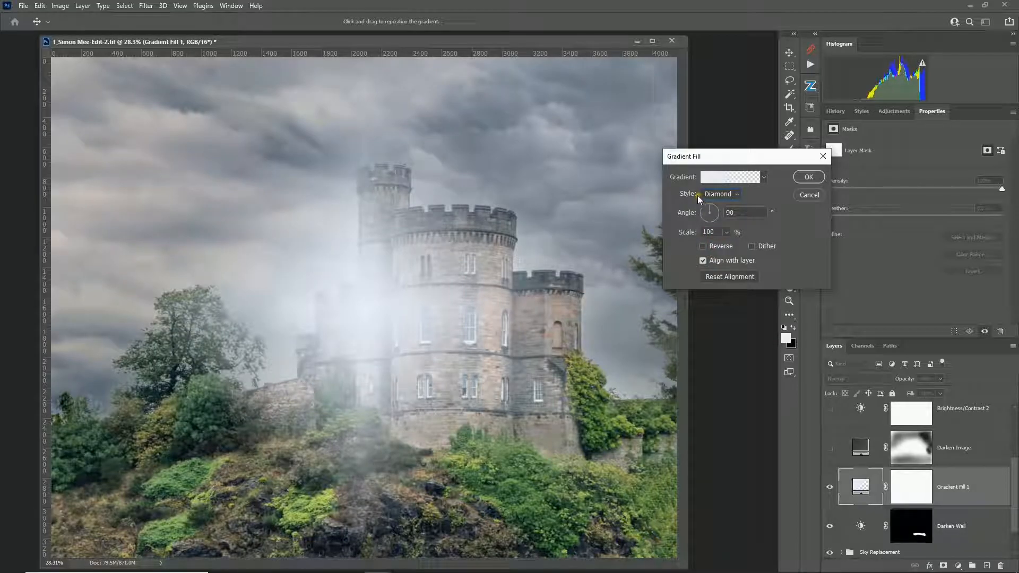
{"action": "left_click", "coordinate": [716, 179]}
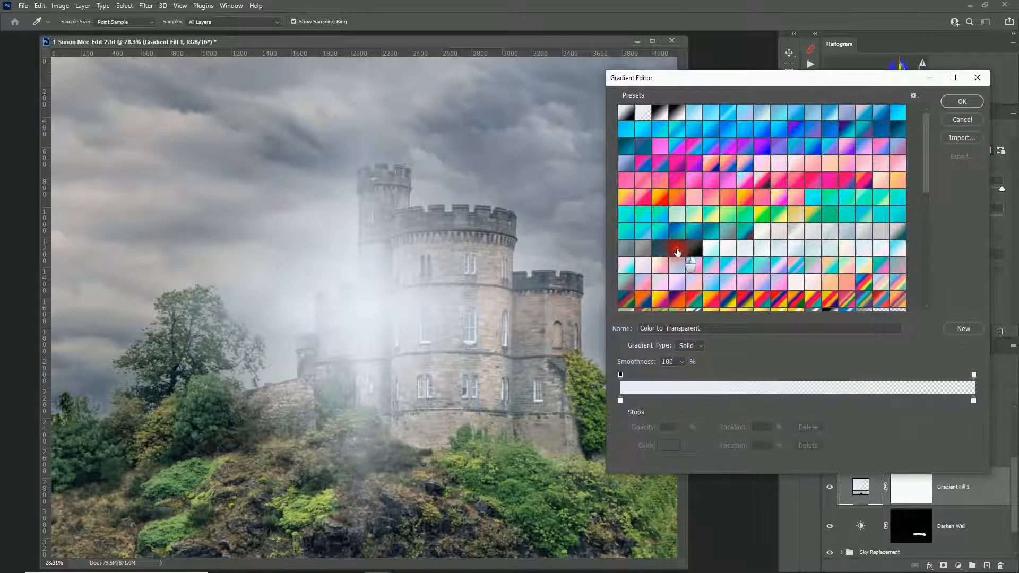
{"action": "left_click", "coordinate": [677, 250]}
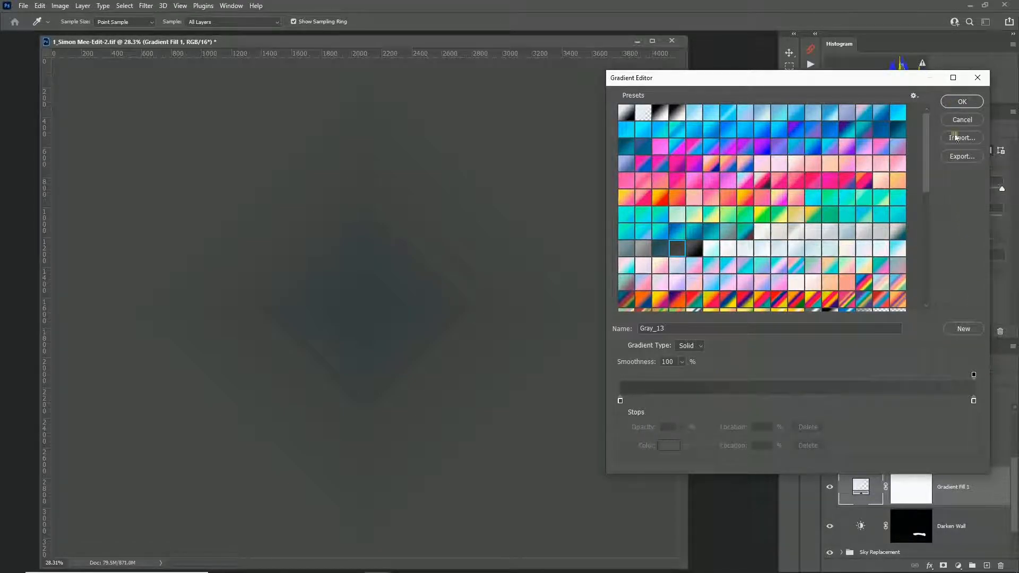
{"action": "left_click", "coordinate": [961, 102]}
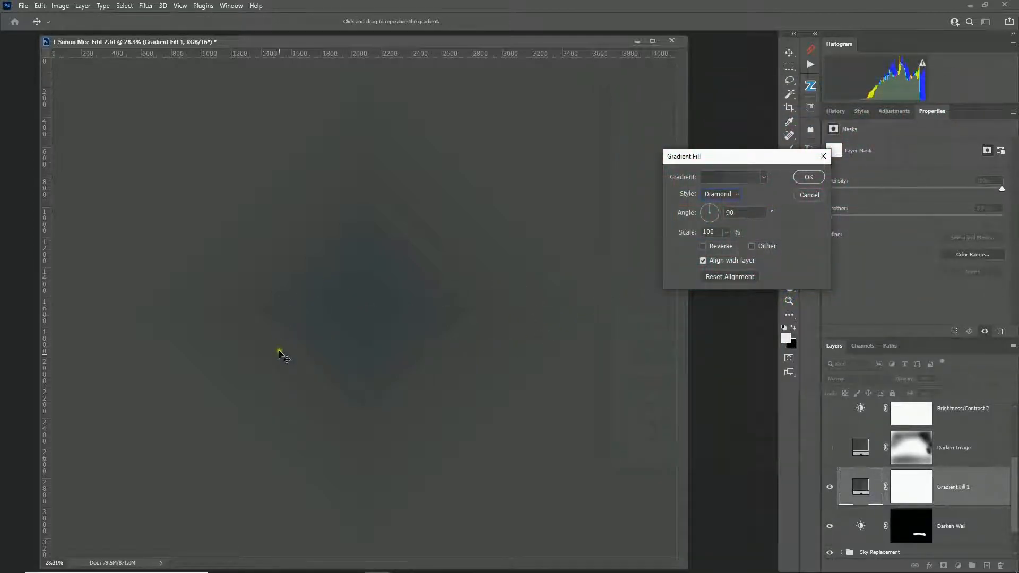
{"action": "left_click", "coordinate": [810, 178]}
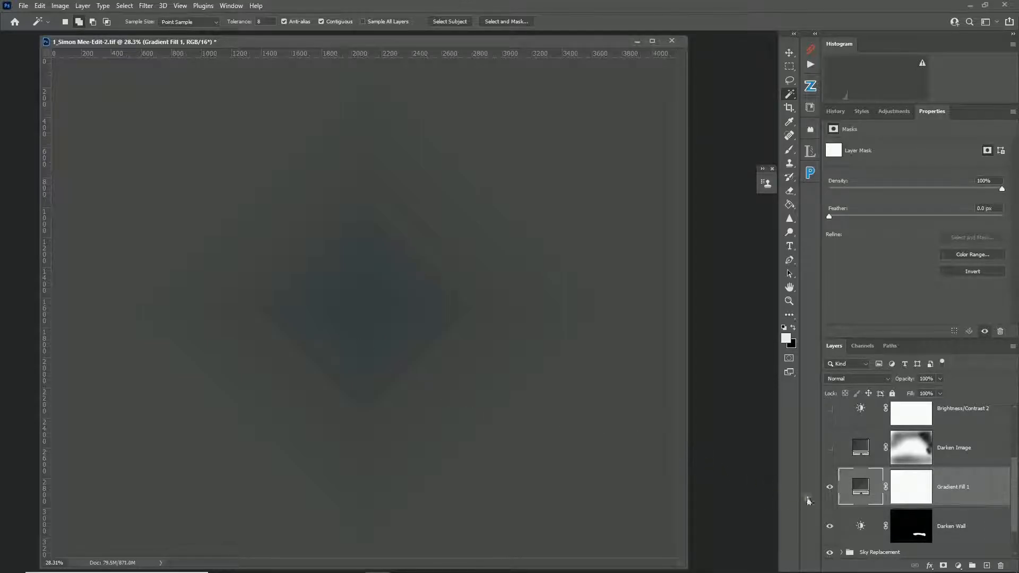
Blend the gradient fill layer in Linear Light mode with Fill at 38%, and compare the image with and without it
{"action": "left_click", "coordinate": [839, 378]}
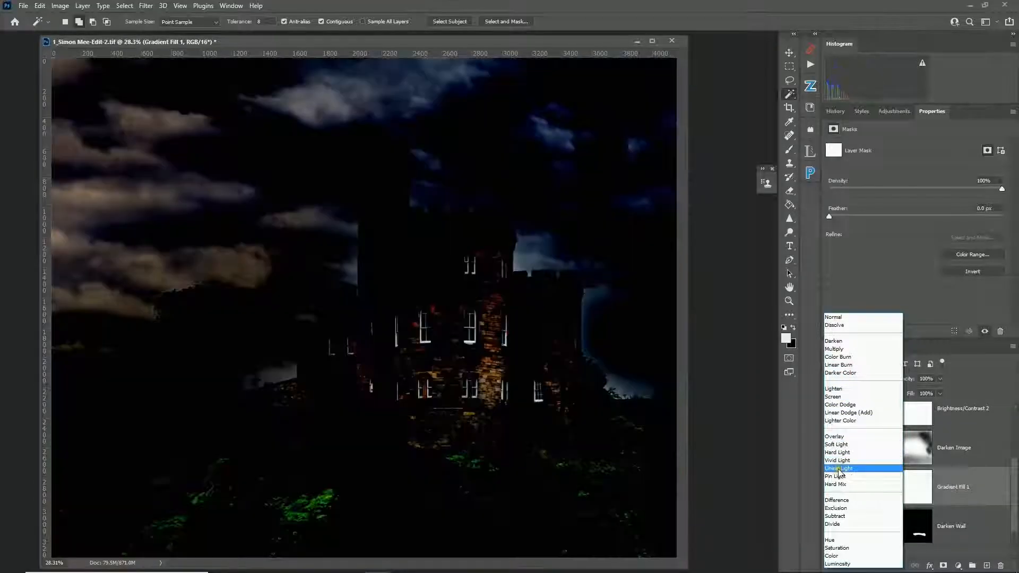
{"action": "left_click", "coordinate": [838, 468]}
{"action": "left_click_drag", "start_coordinate": [909, 395], "coordinate": [870, 392]}
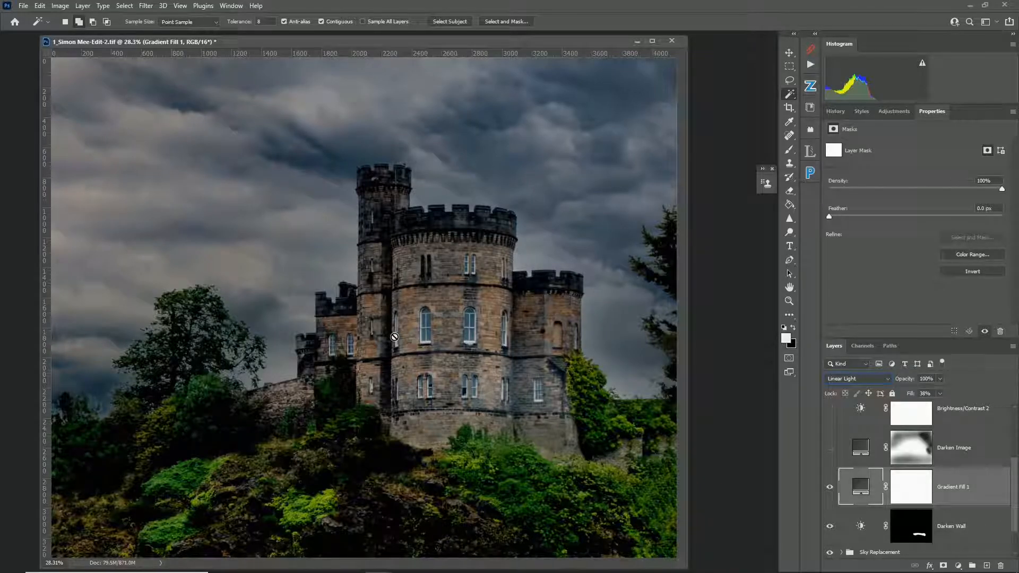
{"action": "left_click", "coordinate": [829, 488]}
{"action": "left_click", "coordinate": [830, 488]}
Set up the Brush tool with the Soft Round preset and 19% flow, targeting the gradient fill's layer mask
{"action": "left_click", "coordinate": [789, 149]}
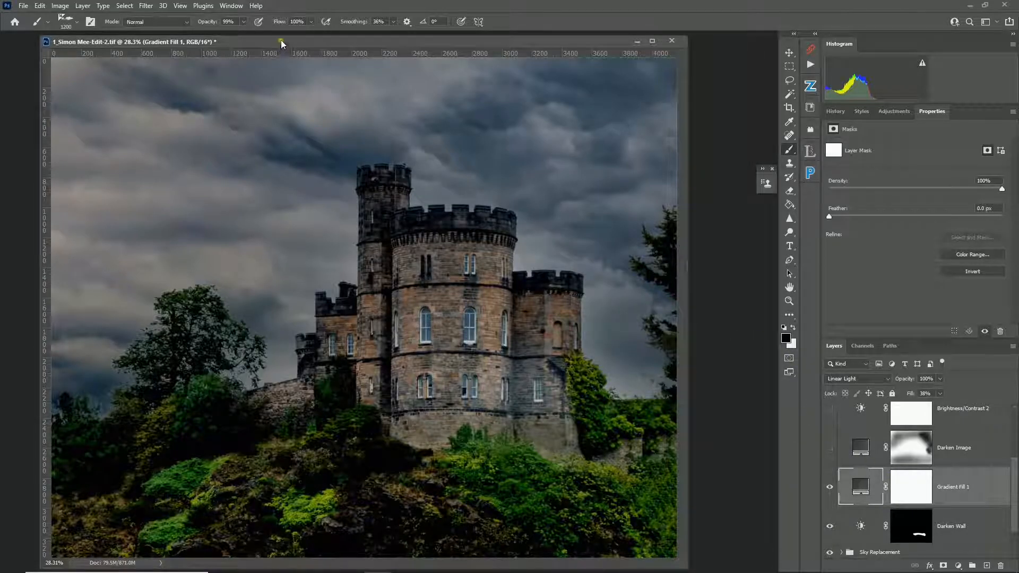
{"action": "left_click_drag", "start_coordinate": [279, 23], "coordinate": [230, 23]}
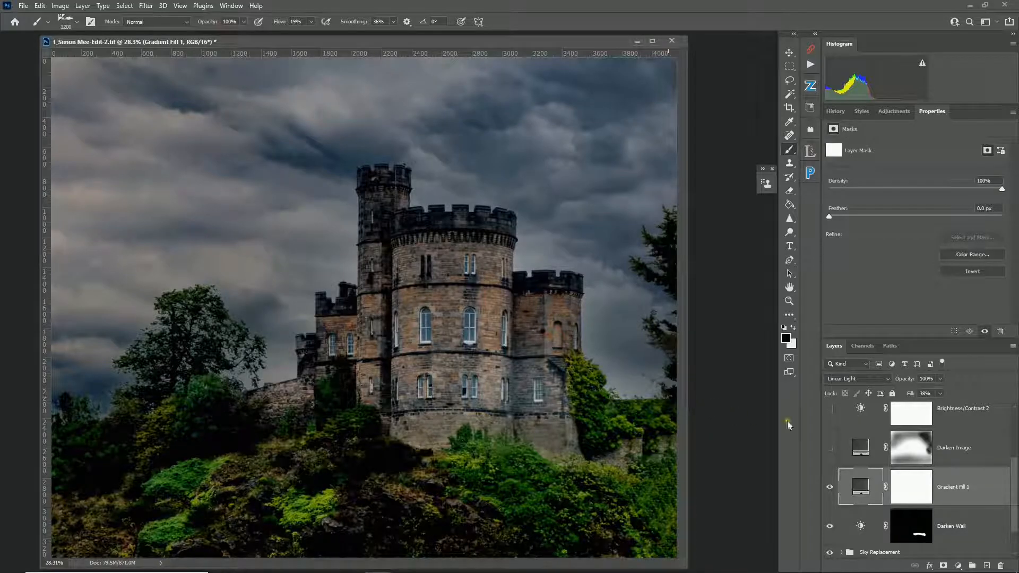
{"action": "left_click", "coordinate": [911, 487]}
{"action": "key", "text": "x"}
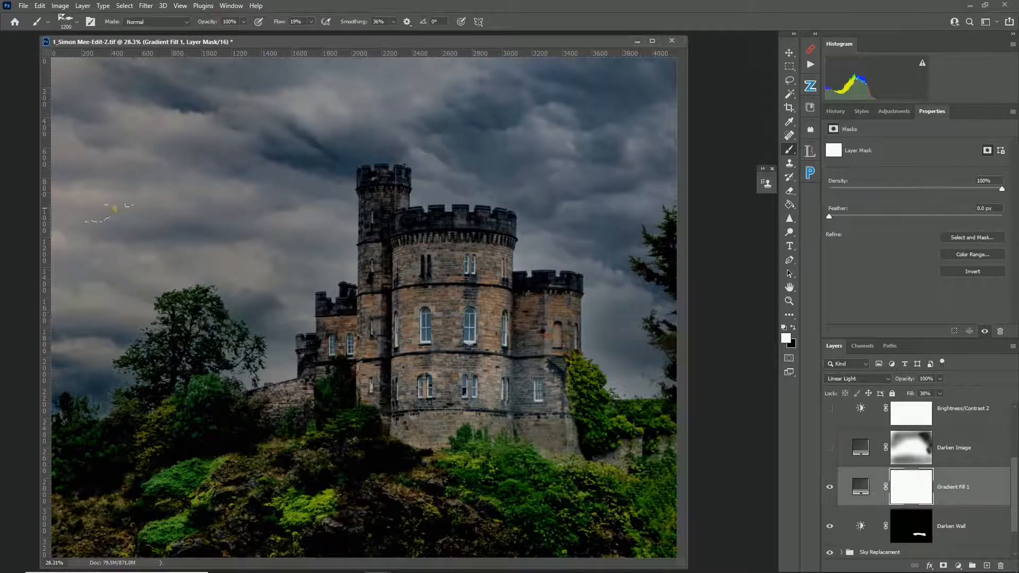
{"action": "left_click", "coordinate": [78, 23]}
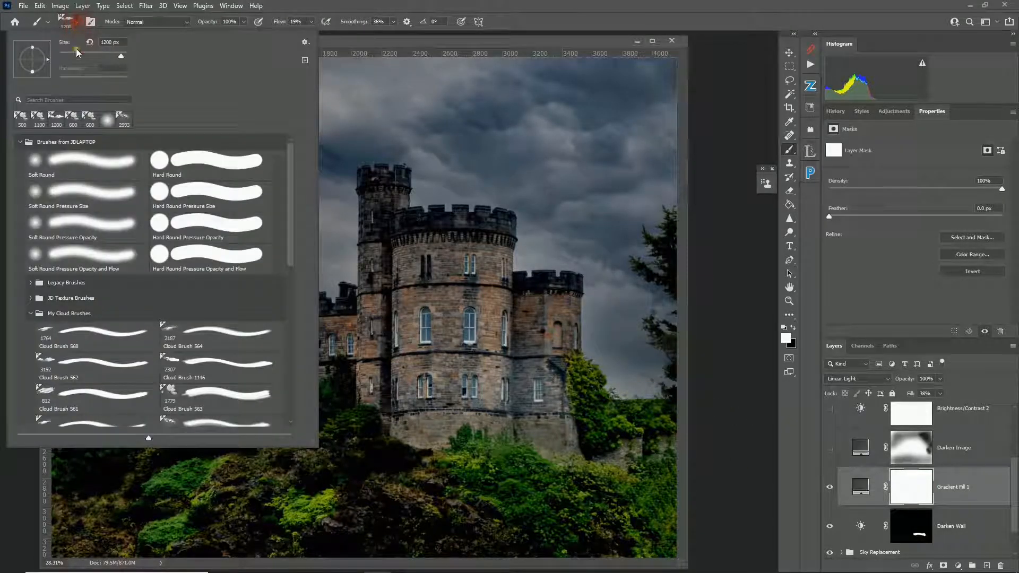
{"action": "left_click", "coordinate": [38, 165]}
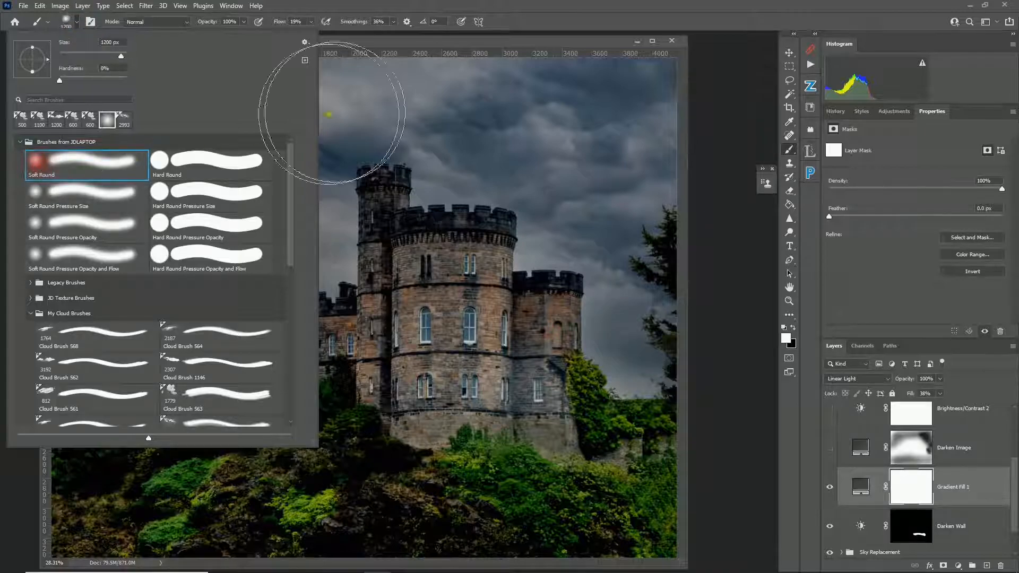
{"action": "left_click", "coordinate": [500, 7]}
Paint black on the gradient fill's mask over the foreground bushes and the sky to lift the darkening, and delete the layer
{"action": "mouse_move", "coordinate": [646, 516]}
{"action": "left_mouse_down"}
{"action": "mouse_move", "coordinate": [413, 516]}
{"action": "mouse_move", "coordinate": [295, 503]}
{"action": "left_mouse_up"}
{"action": "left_click", "coordinate": [89, 503]}
{"action": "left_click", "coordinate": [484, 502]}
{"action": "key", "text": "x"}
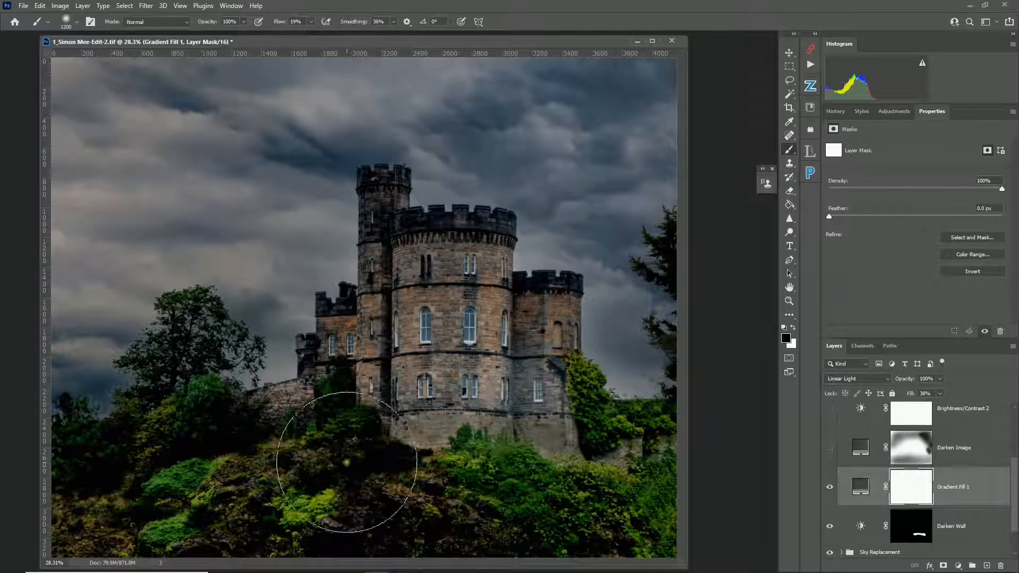
{"action": "left_click", "coordinate": [368, 503]}
{"action": "mouse_move", "coordinate": [368, 503]}
{"action": "left_mouse_down"}
{"action": "mouse_move", "coordinate": [641, 498]}
{"action": "mouse_move", "coordinate": [130, 485]}
{"action": "left_mouse_up"}
{"action": "mouse_move", "coordinate": [111, 121]}
{"action": "left_mouse_down"}
{"action": "mouse_move", "coordinate": [98, 343]}
{"action": "mouse_move", "coordinate": [230, 119]}
{"action": "mouse_move", "coordinate": [580, 107]}
{"action": "mouse_move", "coordinate": [657, 201]}
{"action": "mouse_move", "coordinate": [500, 119]}
{"action": "mouse_move", "coordinate": [595, 119]}
{"action": "mouse_move", "coordinate": [448, 94]}
{"action": "mouse_move", "coordinate": [690, 92]}
{"action": "mouse_move", "coordinate": [600, 102]}
{"action": "mouse_move", "coordinate": [639, 197]}
{"action": "mouse_move", "coordinate": [651, 299]}
{"action": "left_mouse_up"}
{"action": "mouse_move", "coordinate": [547, 130]}
{"action": "left_mouse_down"}
{"action": "mouse_move", "coordinate": [458, 118]}
{"action": "mouse_move", "coordinate": [560, 126]}
{"action": "mouse_move", "coordinate": [622, 211]}
{"action": "mouse_move", "coordinate": [618, 157]}
{"action": "mouse_move", "coordinate": [636, 345]}
{"action": "mouse_move", "coordinate": [621, 492]}
{"action": "mouse_move", "coordinate": [622, 446]}
{"action": "mouse_move", "coordinate": [583, 564]}
{"action": "mouse_move", "coordinate": [165, 503]}
{"action": "mouse_move", "coordinate": [140, 398]}
{"action": "mouse_move", "coordinate": [72, 477]}
{"action": "mouse_move", "coordinate": [105, 394]}
{"action": "mouse_move", "coordinate": [162, 396]}
{"action": "mouse_move", "coordinate": [190, 341]}
{"action": "mouse_move", "coordinate": [179, 418]}
{"action": "mouse_move", "coordinate": [143, 363]}
{"action": "mouse_move", "coordinate": [89, 470]}
{"action": "mouse_move", "coordinate": [102, 418]}
{"action": "mouse_move", "coordinate": [93, 482]}
{"action": "left_mouse_up"}
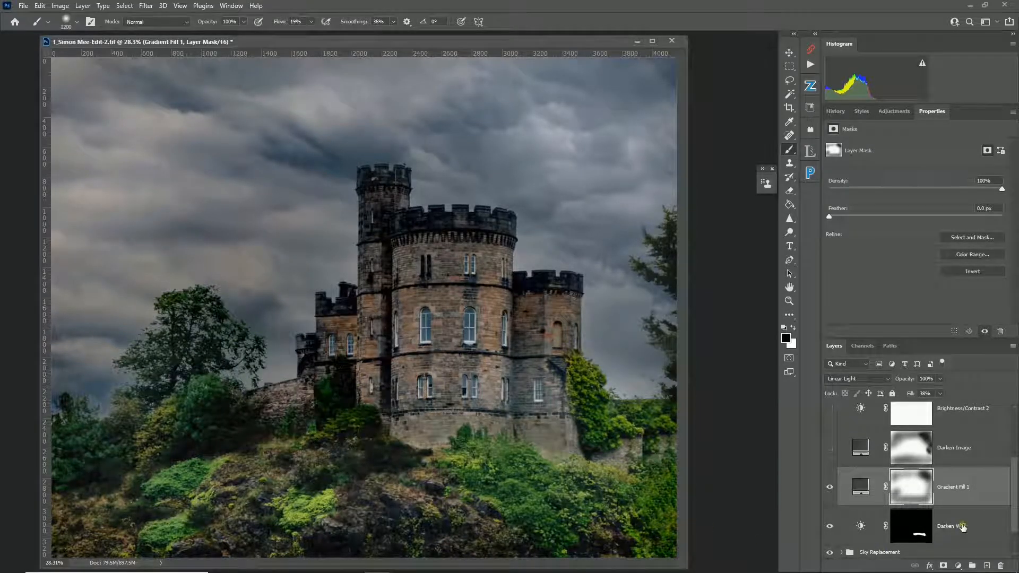
{"action": "left_click_drag", "start_coordinate": [990, 495], "coordinate": [1000, 565]}
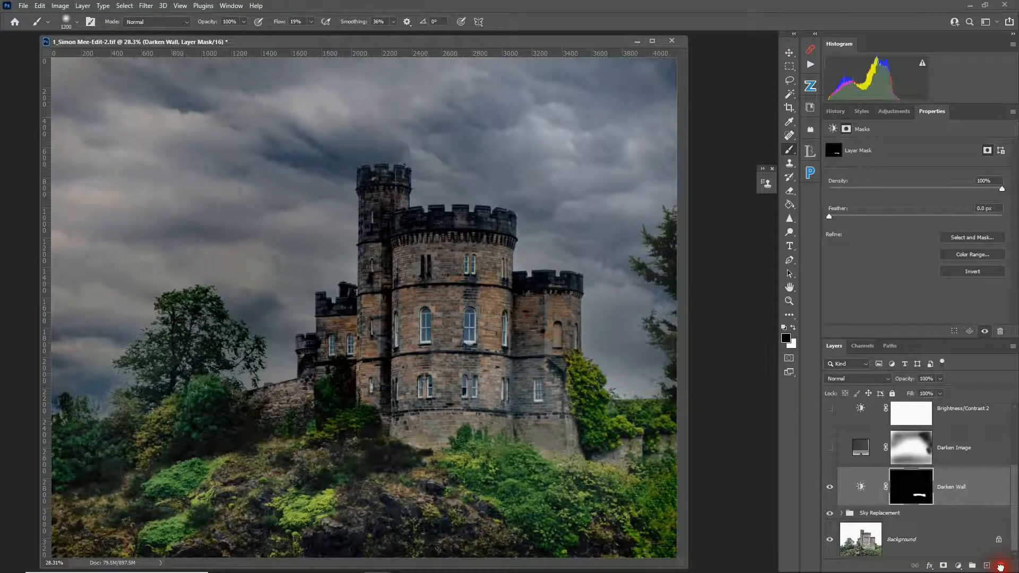
Show the Darken Image gradient fill and the Brightness/Contrast 2 adjustment above Darken Wall
{"action": "left_click", "coordinate": [830, 447]}
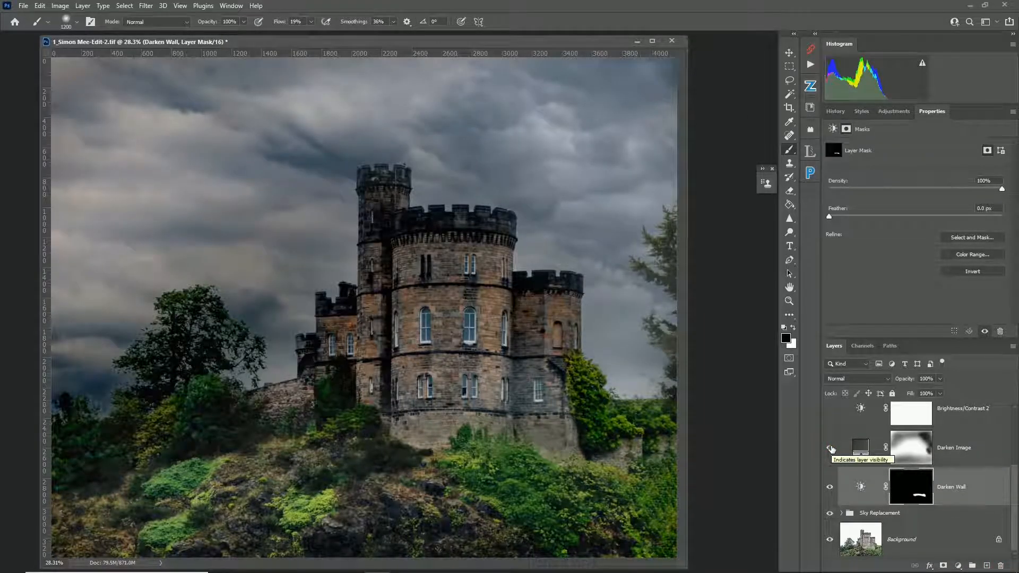
{"action": "scroll", "coordinate": [831, 449], "scroll_direction": "up", "scroll_amount": 2}
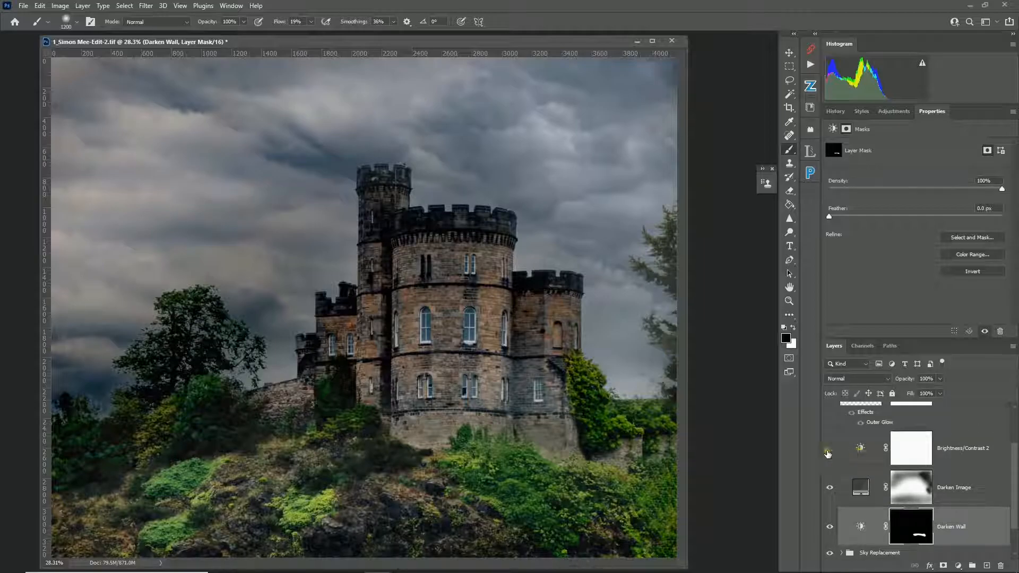
{"action": "left_click", "coordinate": [860, 449]}
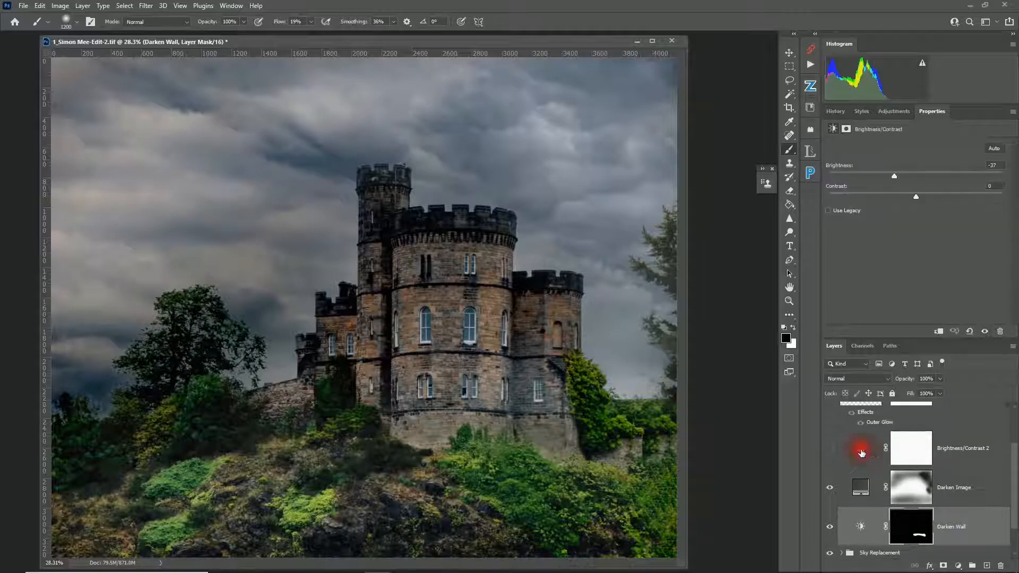
{"action": "left_click", "coordinate": [831, 451]}
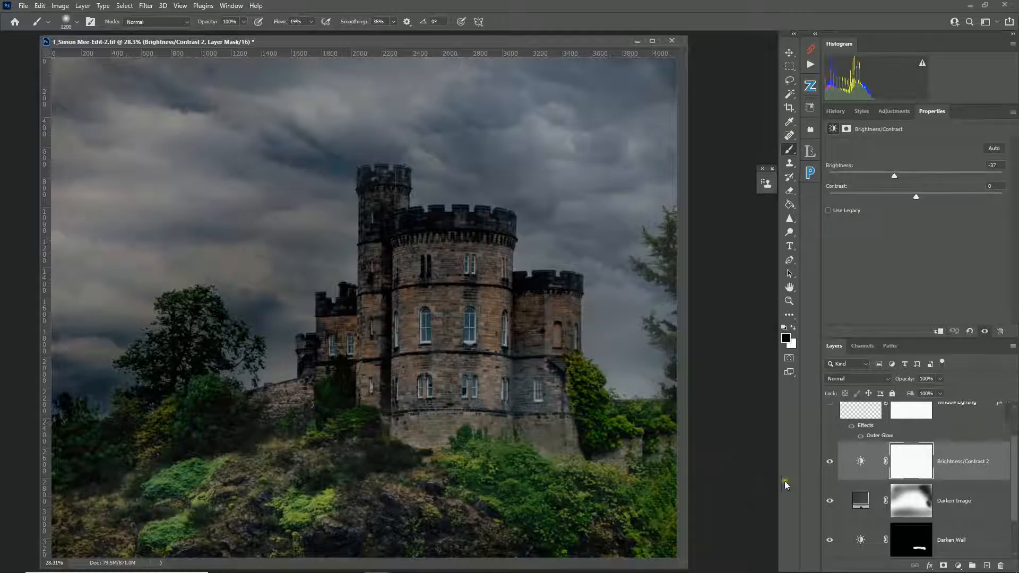
{"action": "scroll", "coordinate": [850, 472], "scroll_direction": "up", "scroll_amount": 2}
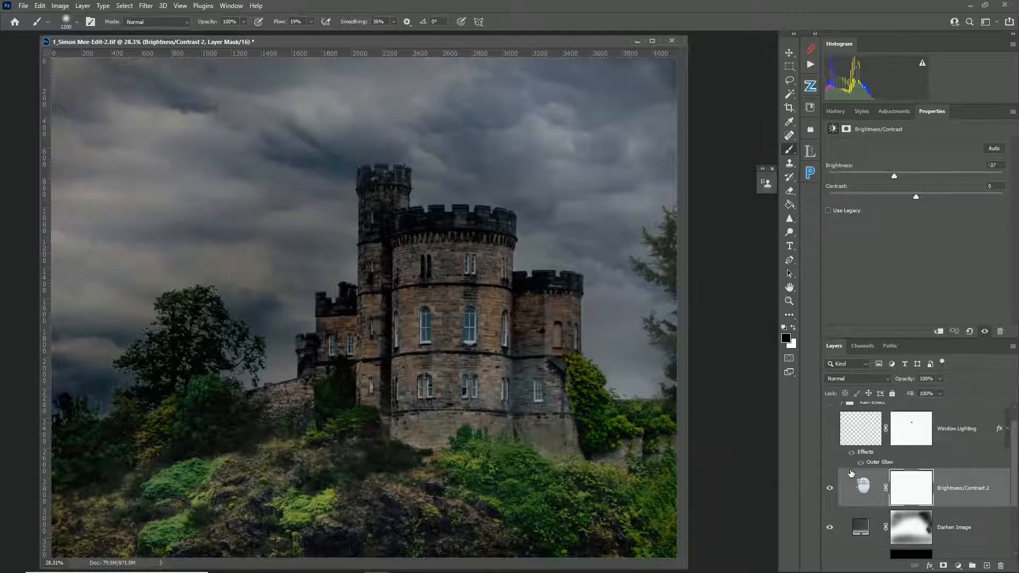
{"action": "scroll", "coordinate": [850, 472], "scroll_direction": "up", "scroll_amount": 2}
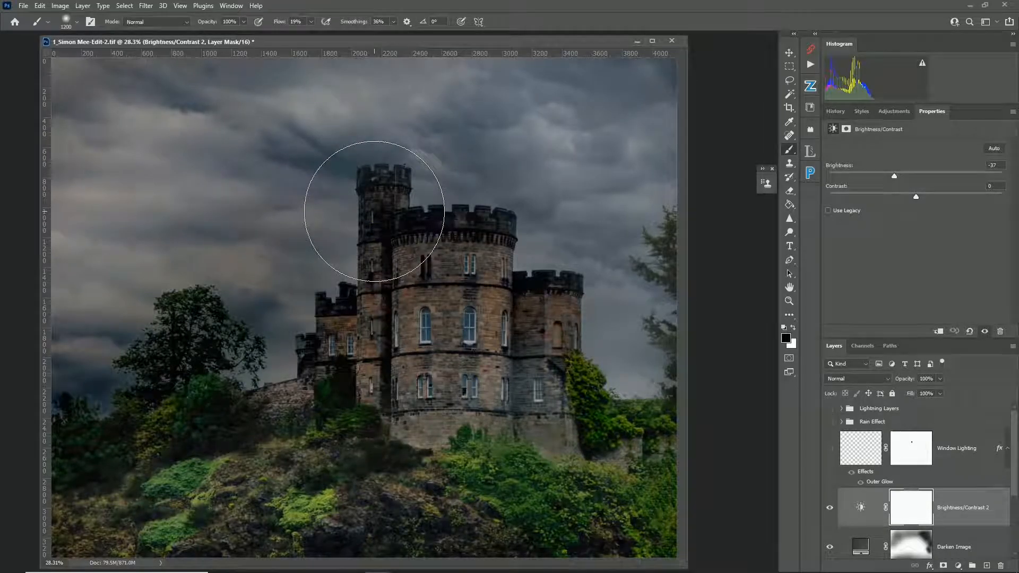
{"action": "left_click", "coordinate": [374, 212]}
{"action": "left_click", "coordinate": [374, 214]}
{"action": "left_click", "coordinate": [378, 224]}
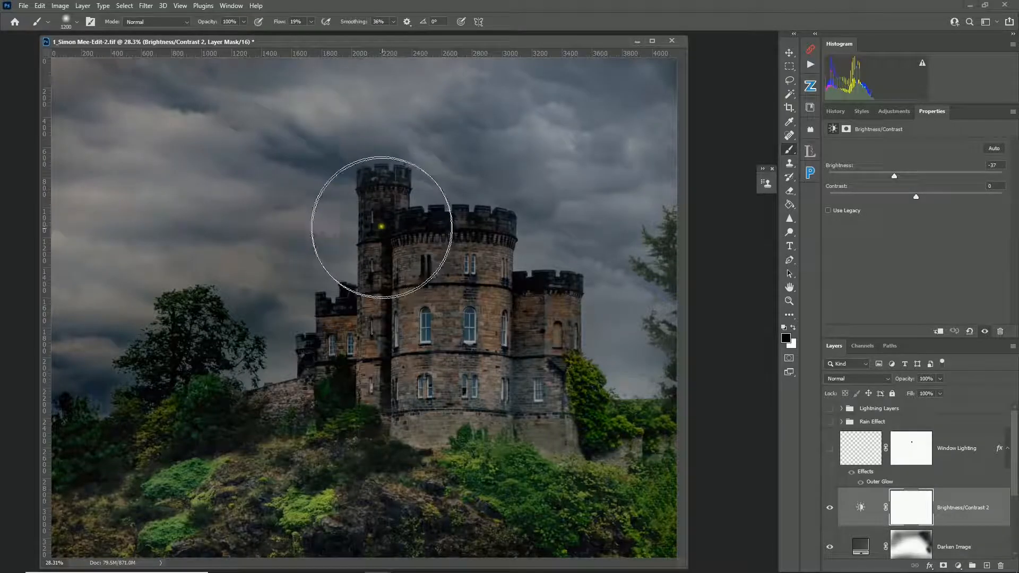
{"action": "left_click", "coordinate": [425, 280]}
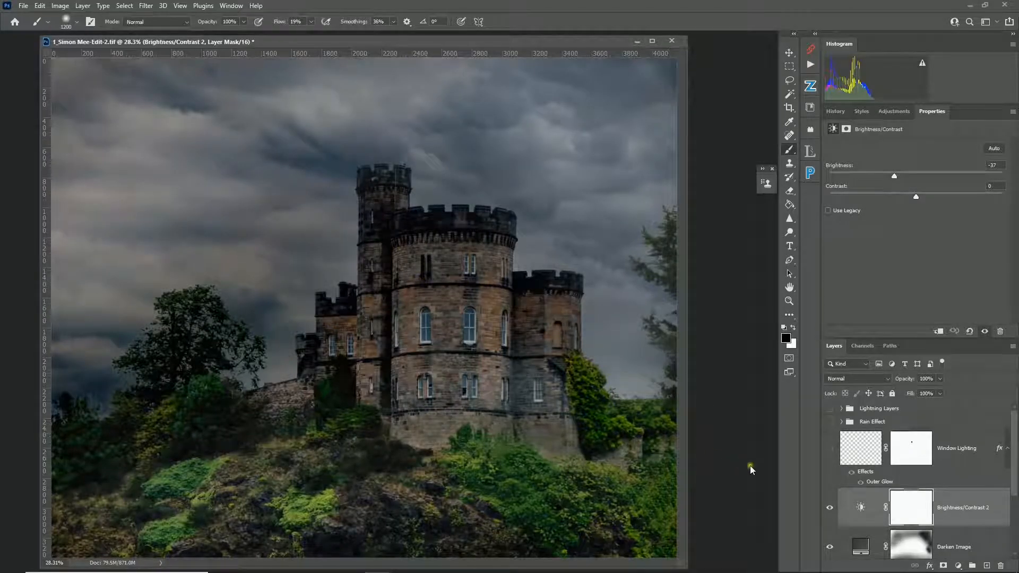
Create an empty layer directly above Window Lighting and ready a 70 px brush with white as the foreground color
{"action": "left_click", "coordinate": [864, 461]}
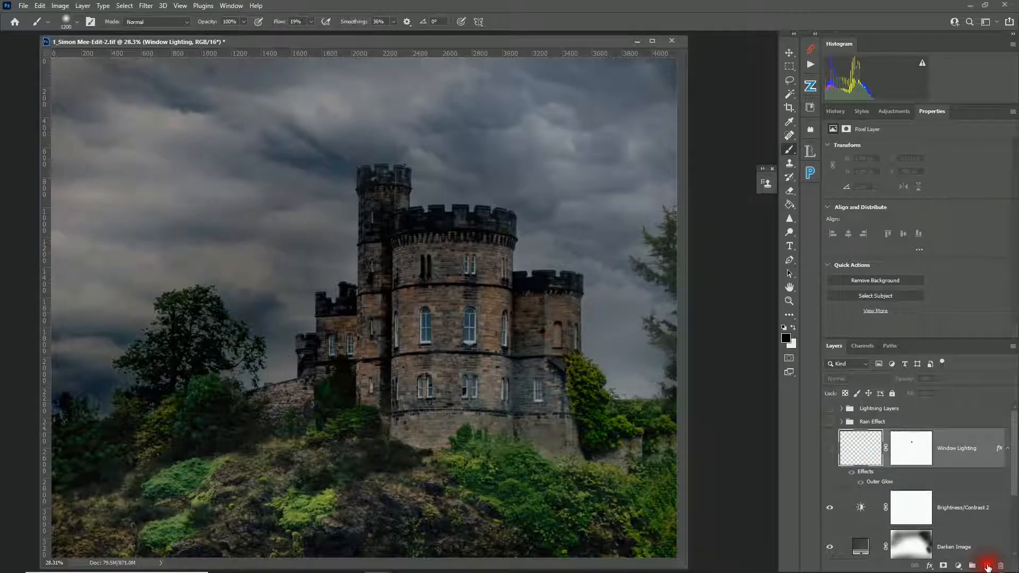
{"action": "left_click", "coordinate": [986, 565]}
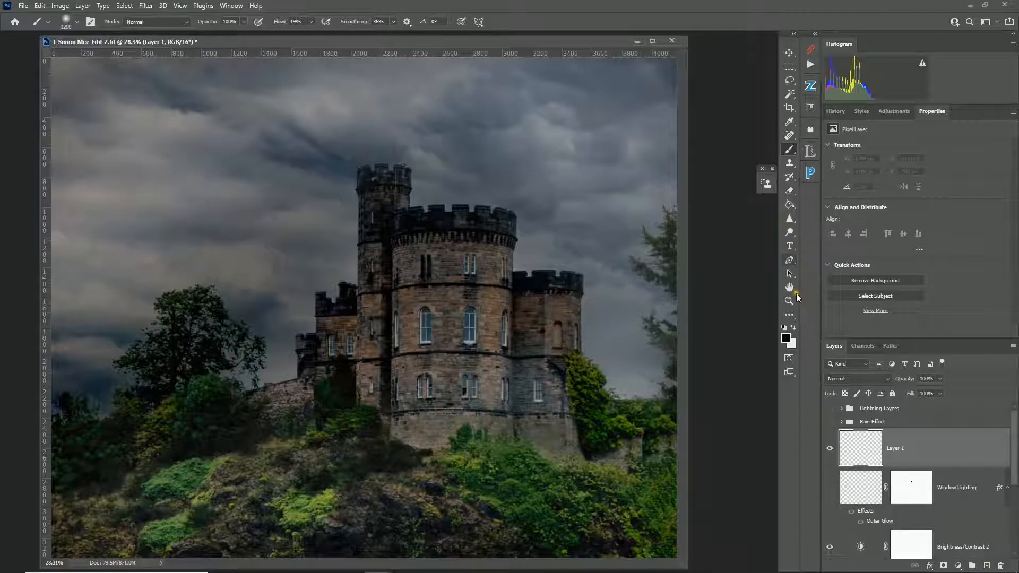
{"action": "left_click", "coordinate": [793, 328]}
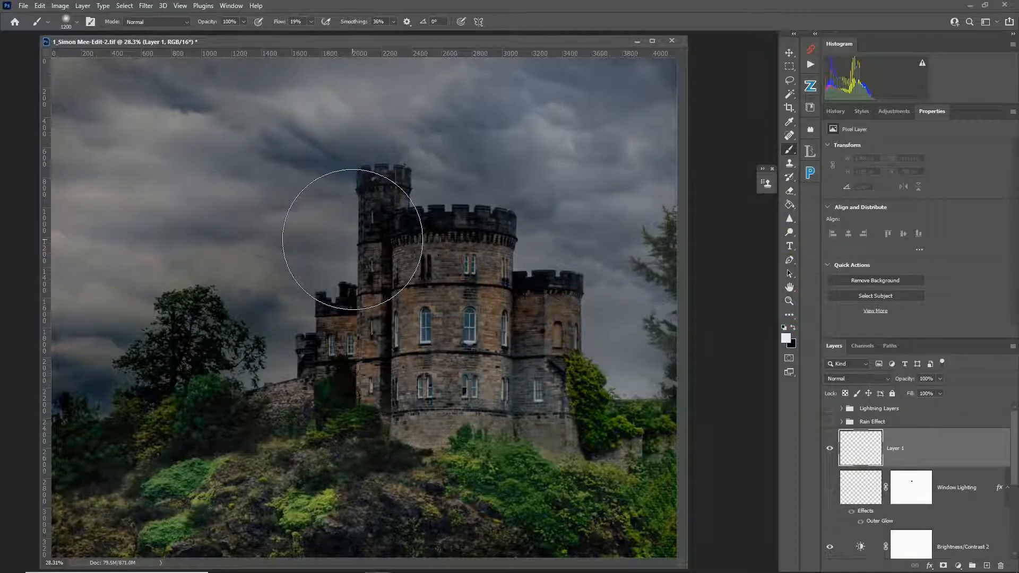
{"action": "key", "text": "bracketleft"}
{"action": "key", "text": "bracketleft"}
{"action": "key", "text": "bracketleft"}
{"action": "key", "text": "bracketleft"}
{"action": "key", "text": "bracketleft"}
{"action": "key", "text": "bracketleft"}
{"action": "key", "text": "bracketleft"}
{"action": "key", "text": "bracketleft"}
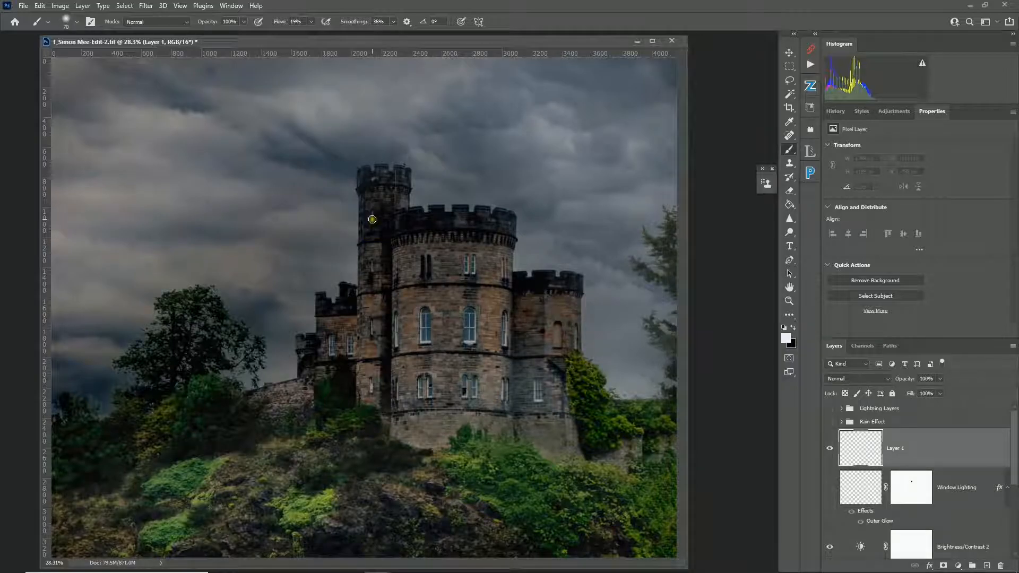
Paint the narrow window near the top of the tall tower white on the new layer, using a much smaller brush
{"action": "scroll", "coordinate": [372, 219], "scroll_direction": "up", "scroll_amount": 4}
{"action": "scroll", "coordinate": [372, 219], "scroll_direction": "up", "scroll_amount": 1}
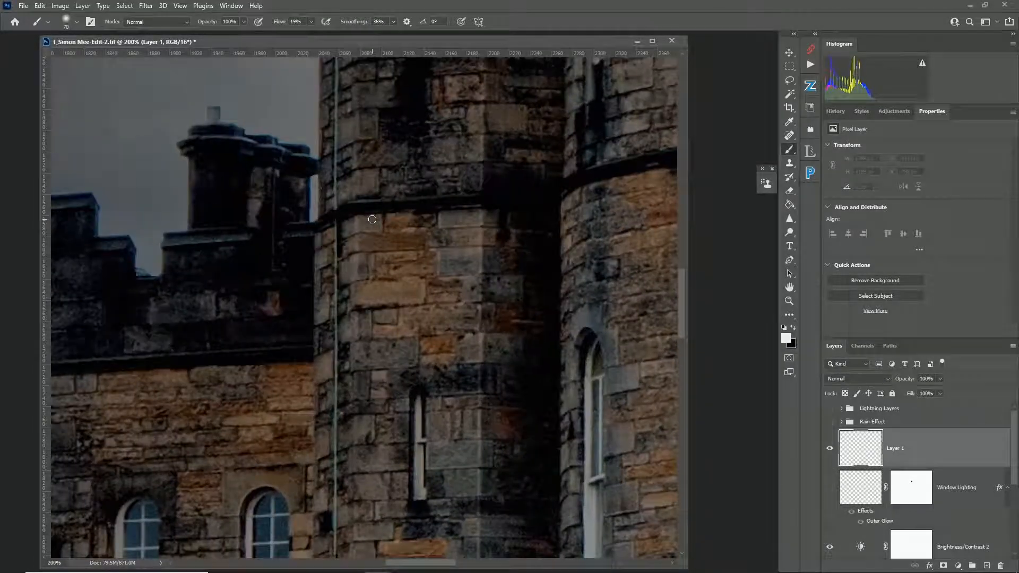
{"action": "mouse_move", "coordinate": [387, 164]}
{"action": "left_mouse_down"}
{"action": "mouse_move", "coordinate": [378, 452]}
{"action": "mouse_move", "coordinate": [387, 352]}
{"action": "mouse_move", "coordinate": [386, 405]}
{"action": "left_mouse_up"}
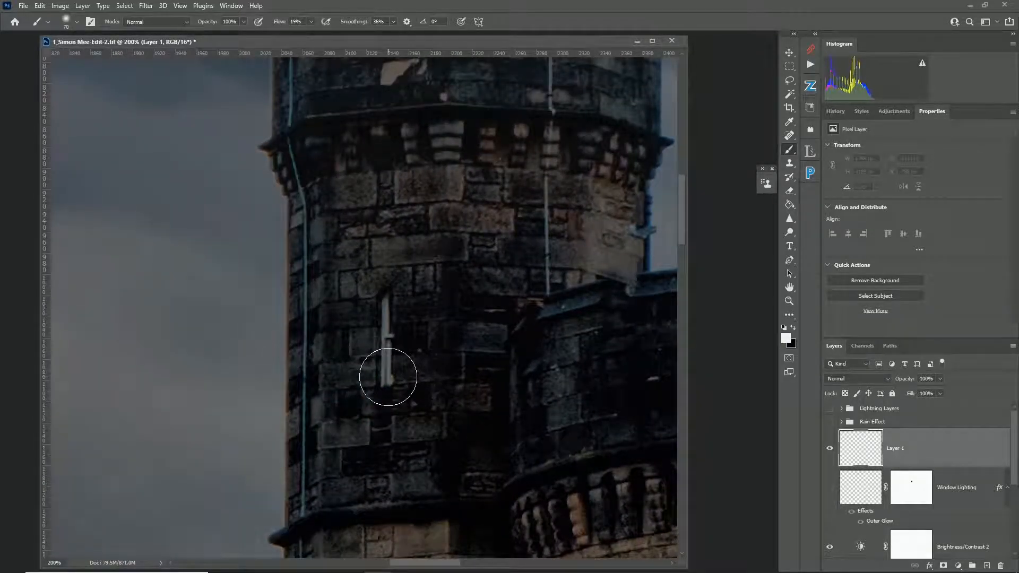
{"action": "key", "text": "bracketleft"}
{"action": "key", "text": "bracketleft"}
{"action": "key", "text": "bracketleft"}
{"action": "key", "text": "bracketleft"}
{"action": "key", "text": "bracketleft"}
{"action": "key", "text": "bracketleft"}
{"action": "key", "text": "bracketleft"}
{"action": "key", "text": "bracketleft"}
{"action": "left_click", "coordinate": [390, 367]}
{"action": "mouse_move", "coordinate": [391, 367]}
{"action": "left_mouse_down"}
{"action": "mouse_move", "coordinate": [390, 298]}
{"action": "mouse_move", "coordinate": [389, 384]}
{"action": "mouse_move", "coordinate": [390, 311]}
{"action": "left_mouse_up"}
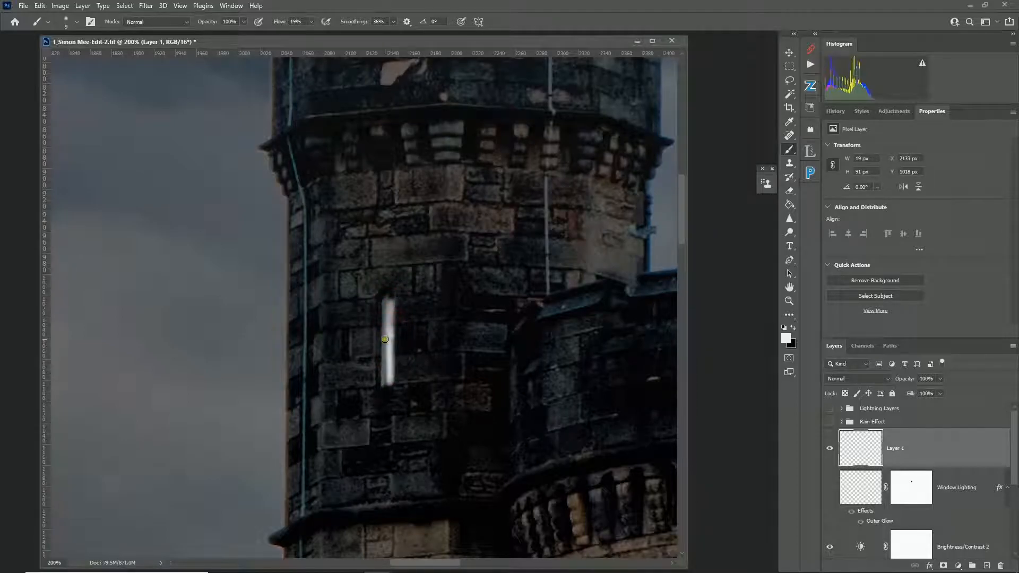
{"action": "key", "text": "ctrl+0"}
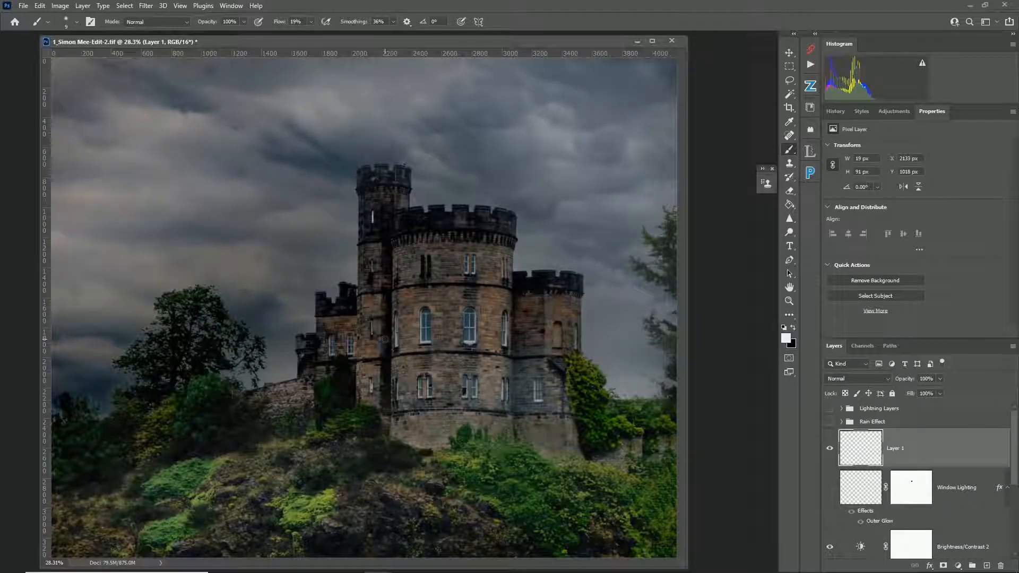
{"action": "right_click", "coordinate": [953, 451]}
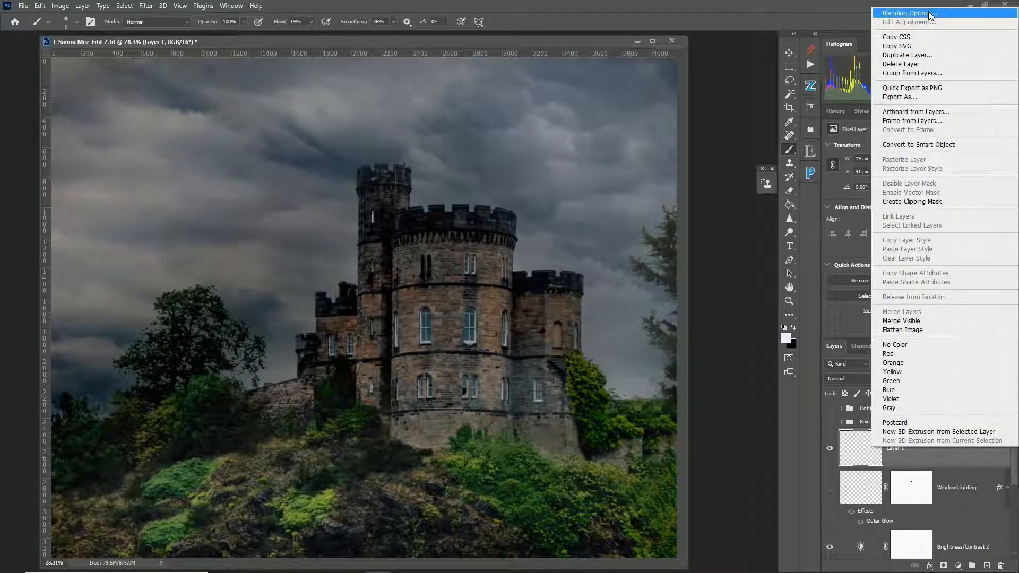
{"action": "left_click", "coordinate": [712, 342]}
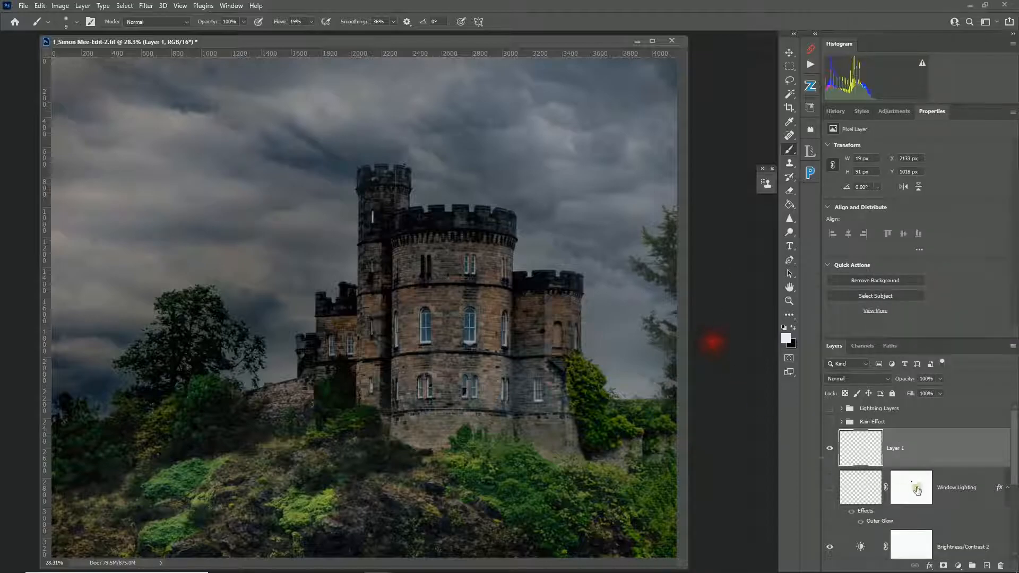
Add an Outer Glow style to Layer 1 and set the glow color to near-white fefefe
{"action": "right_click", "coordinate": [948, 455]}
{"action": "left_click", "coordinate": [720, 437]}
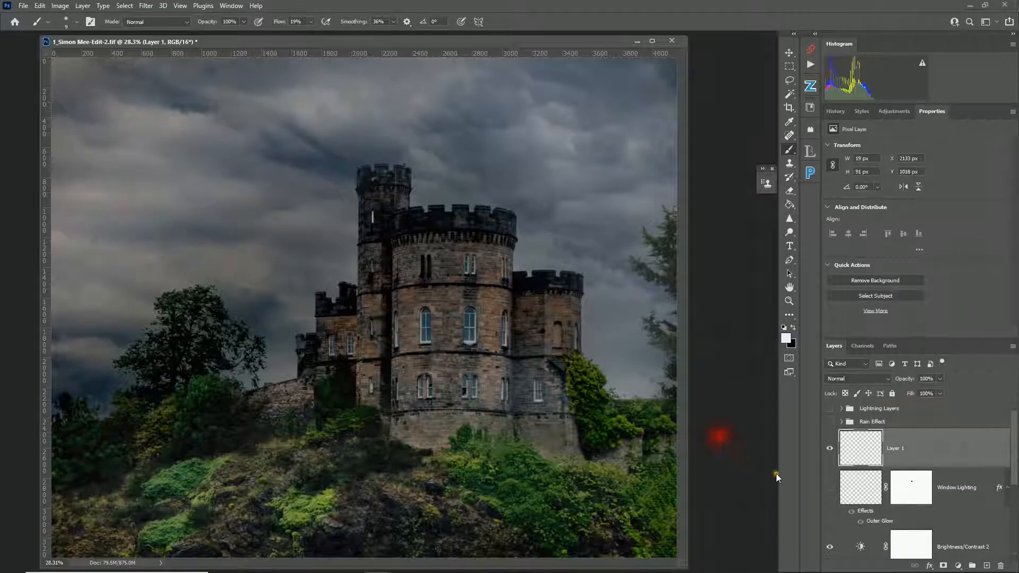
{"action": "left_click", "coordinate": [929, 566]}
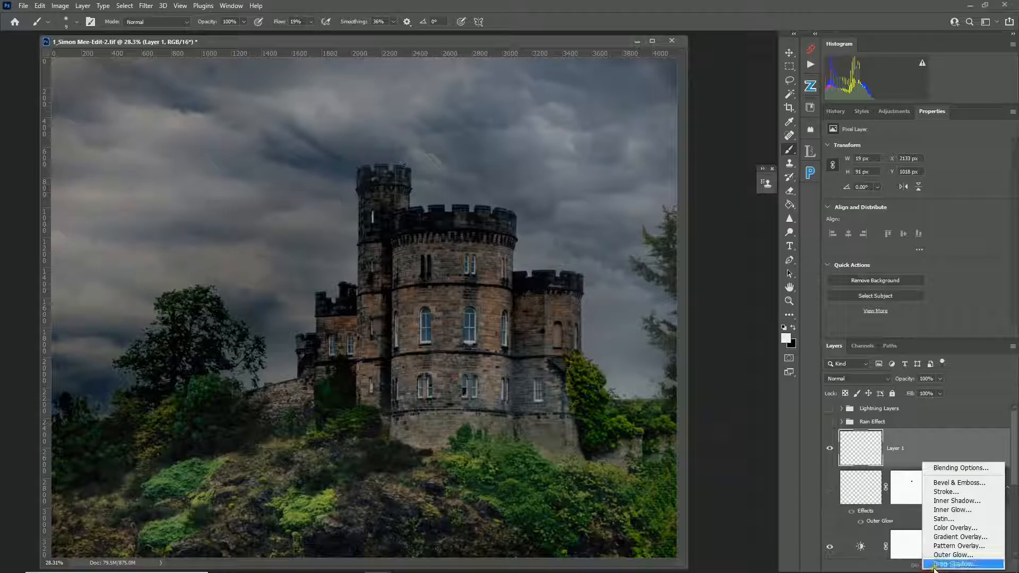
{"action": "left_click", "coordinate": [934, 555]}
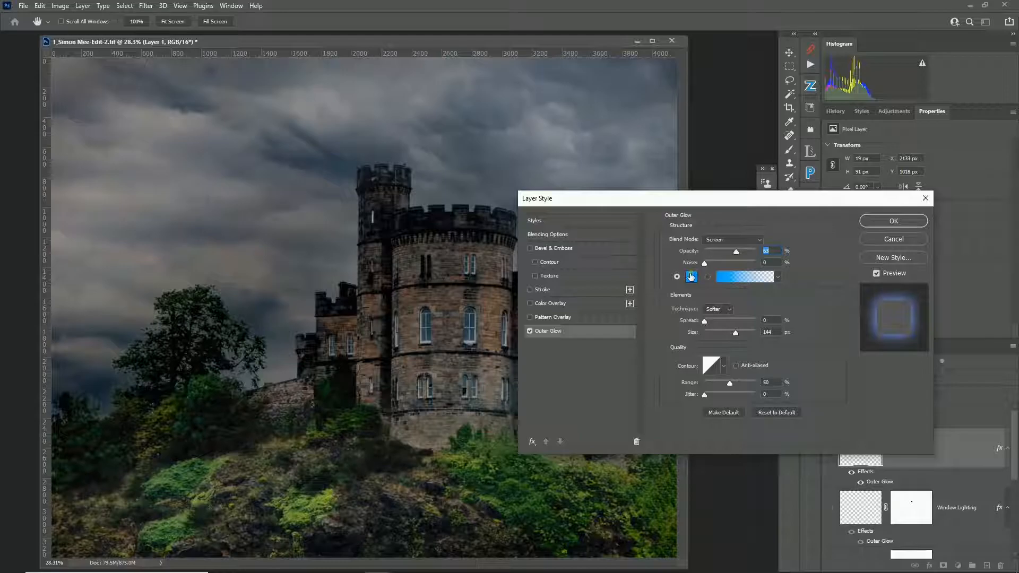
{"action": "left_click", "coordinate": [690, 276]}
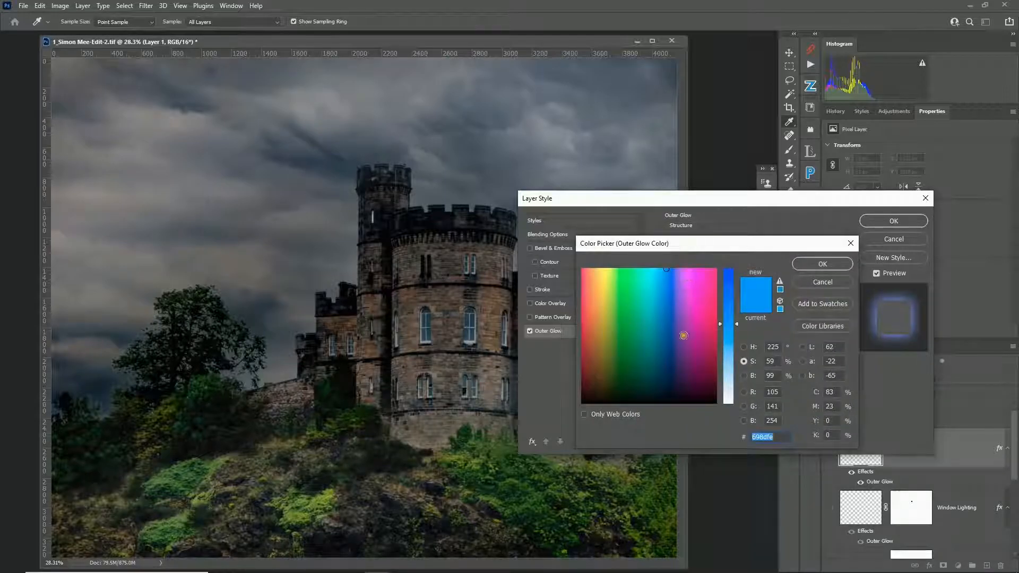
{"action": "left_click_drag", "start_coordinate": [732, 381], "coordinate": [733, 406]}
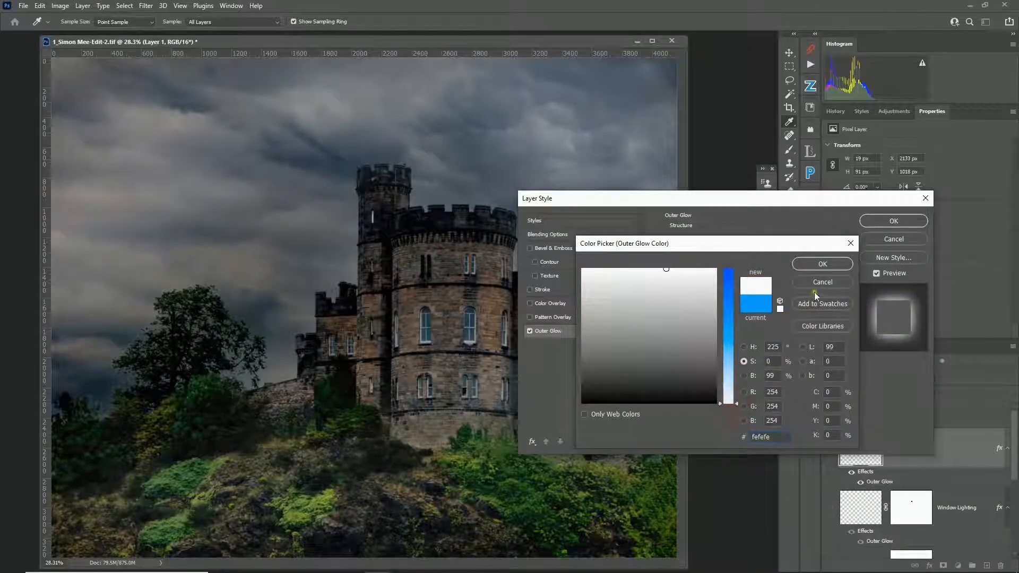
{"action": "left_click", "coordinate": [821, 265]}
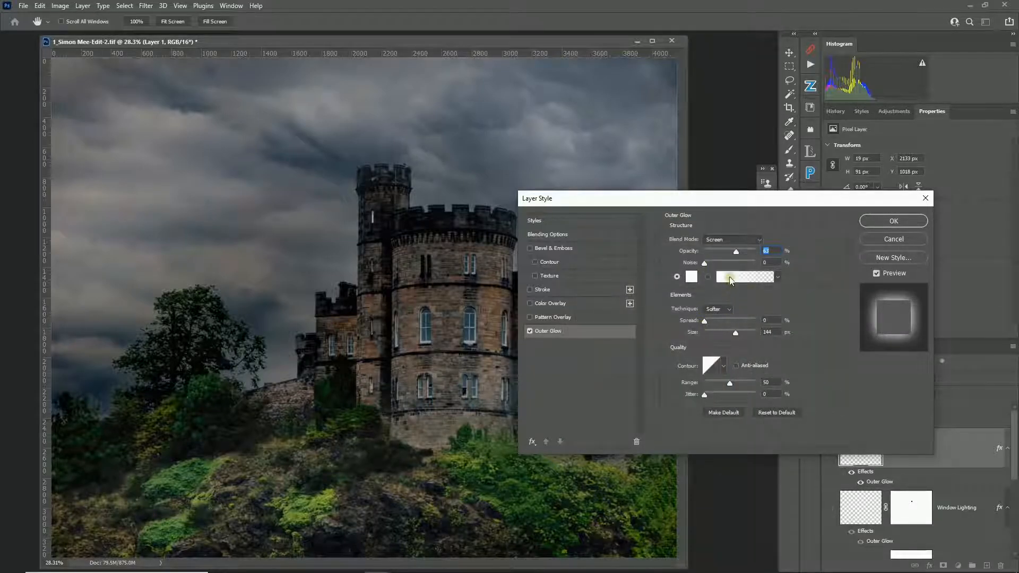
Raise the Outer Glow's opacity, apply the style and inspect the painted tower window up close
{"action": "left_click_drag", "start_coordinate": [736, 251], "coordinate": [741, 254]}
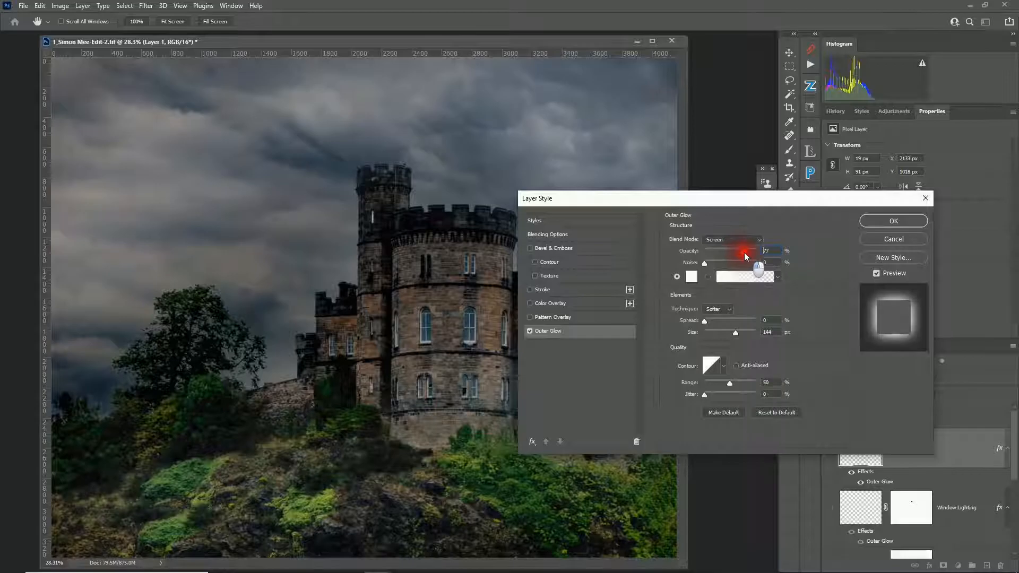
{"action": "left_click_drag", "start_coordinate": [746, 258], "coordinate": [749, 257]}
{"action": "left_click", "coordinate": [882, 221]}
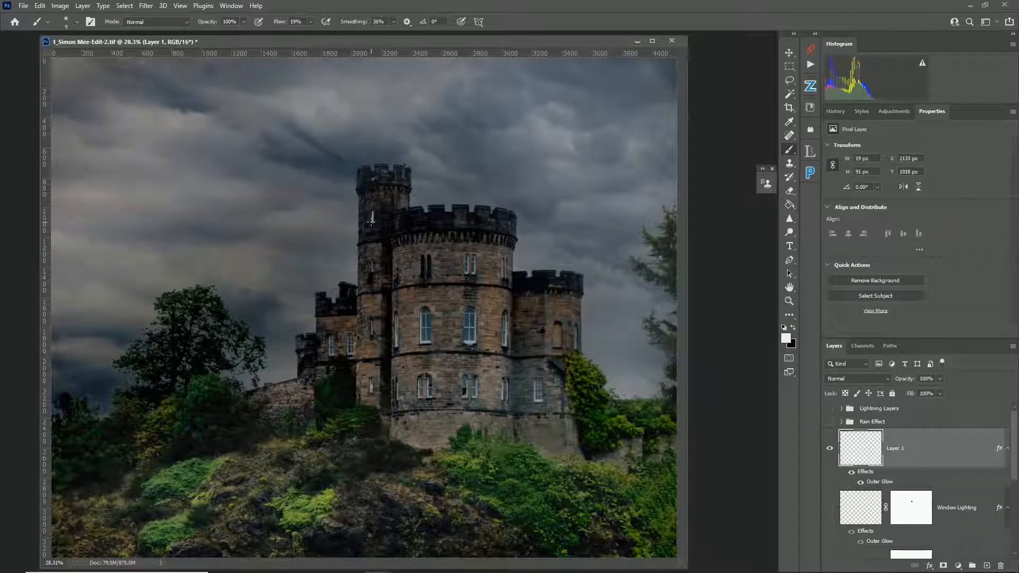
{"action": "scroll", "coordinate": [371, 222], "scroll_direction": "up", "scroll_amount": 4}
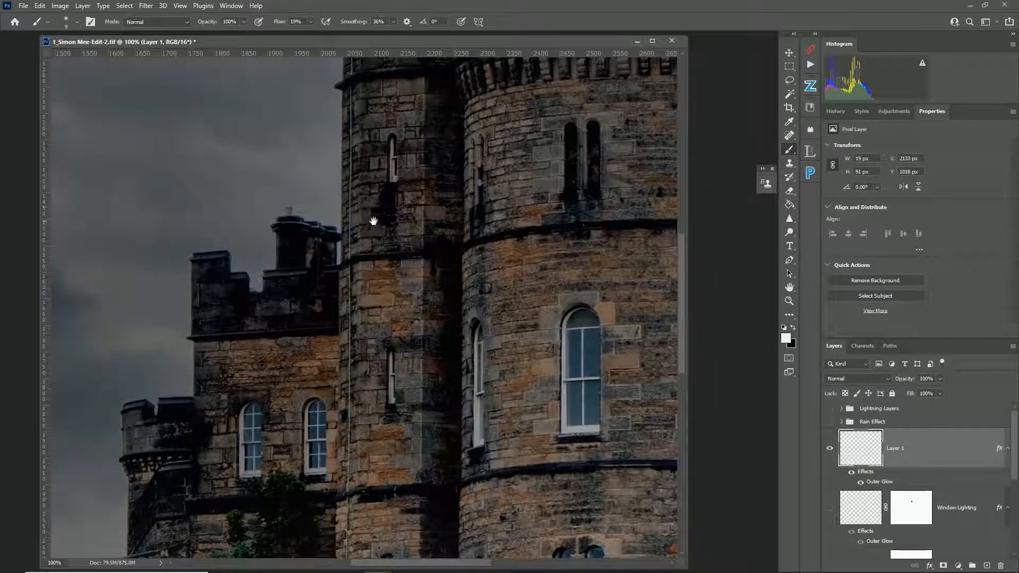
{"action": "left_click_drag", "start_coordinate": [373, 221], "coordinate": [387, 391]}
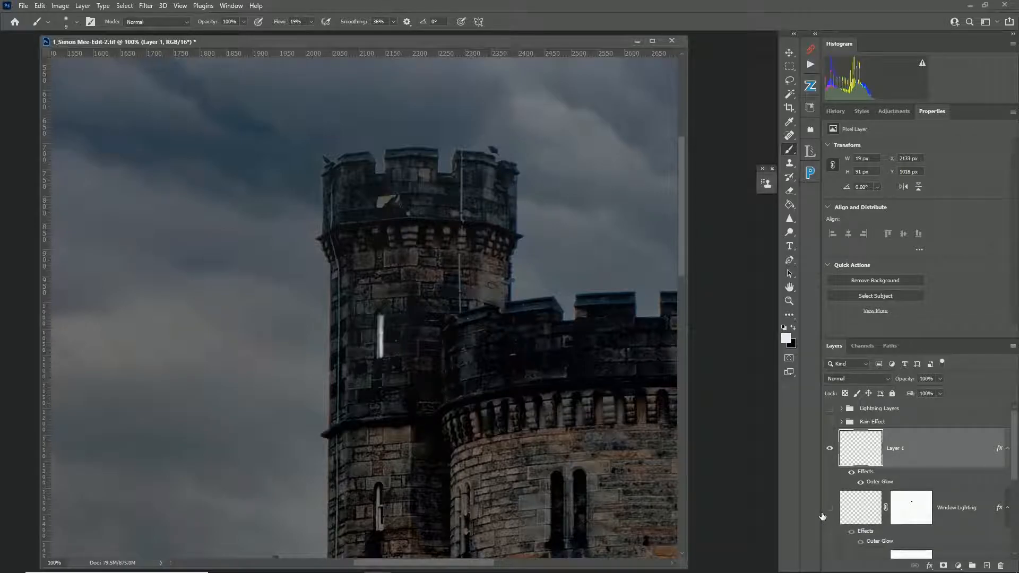
Delete Layer 1 with the painted window and show the Window Lighting layer instead
{"action": "key", "text": "ctrl+0"}
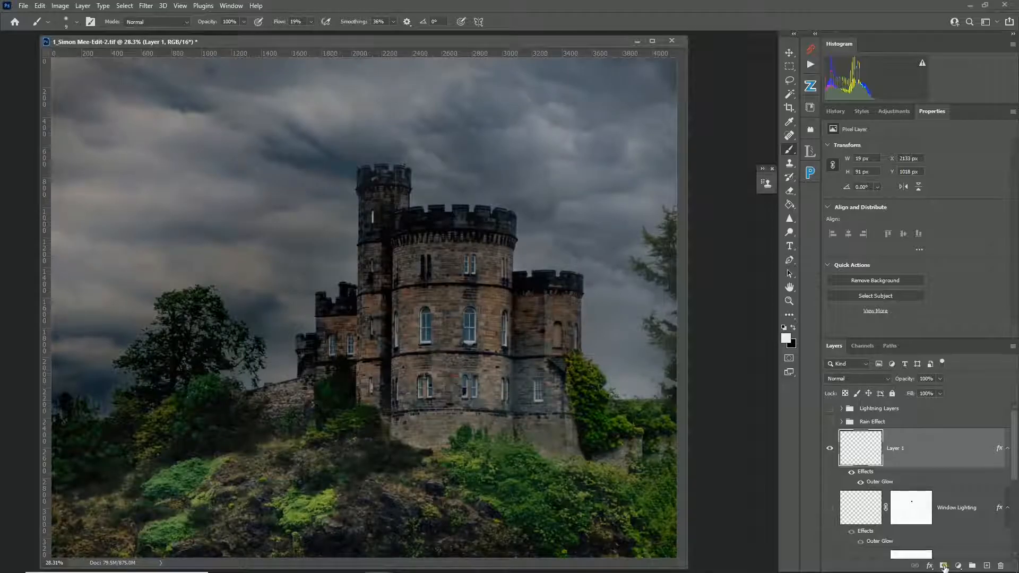
{"action": "left_click_drag", "start_coordinate": [980, 461], "coordinate": [1000, 565]}
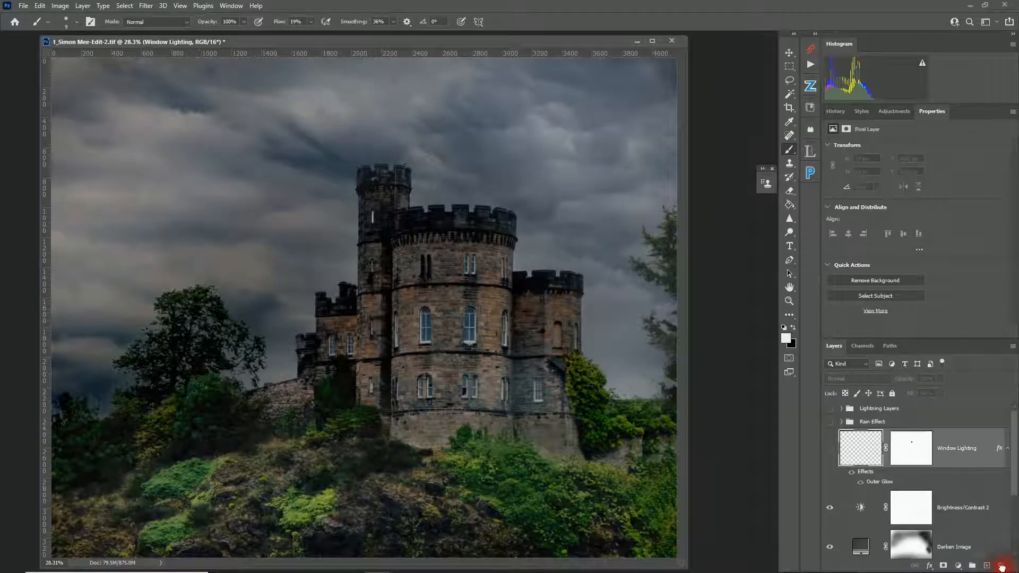
{"action": "left_click", "coordinate": [830, 450]}
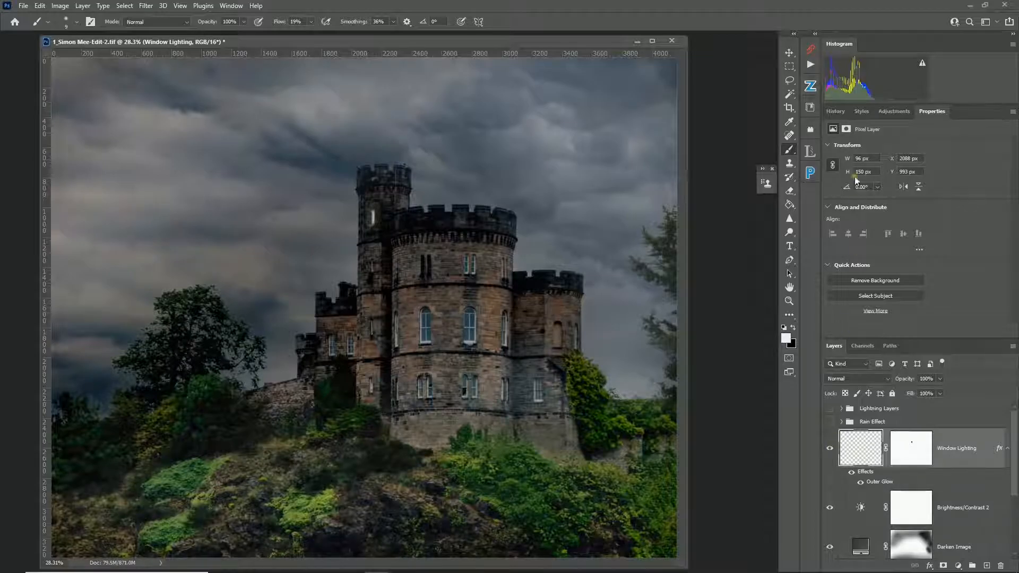
Run the Rain action above Window Lighting and rotate the rain layers to -14.04 degrees
{"action": "left_click", "coordinate": [811, 51]}
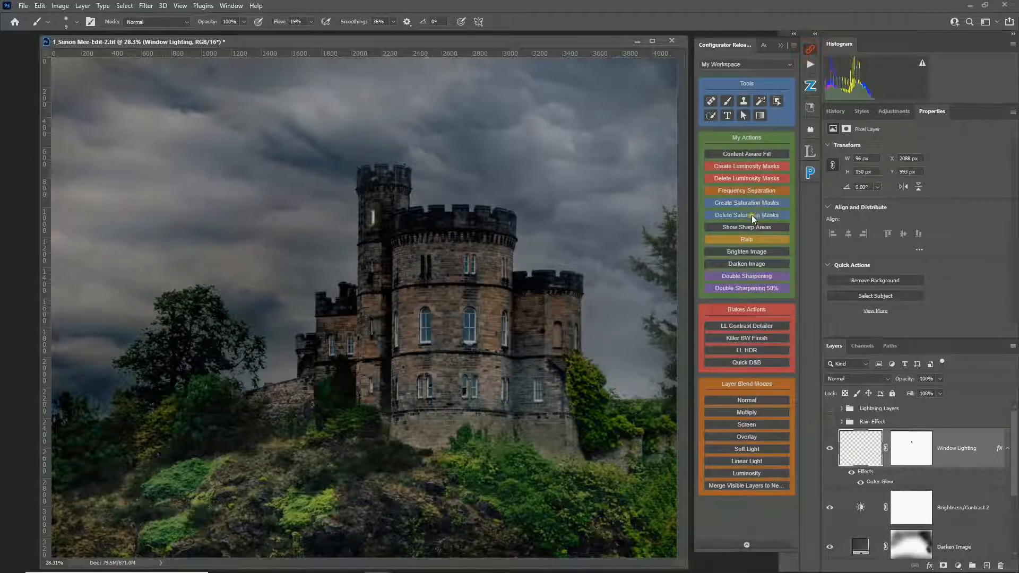
{"action": "left_click", "coordinate": [743, 242]}
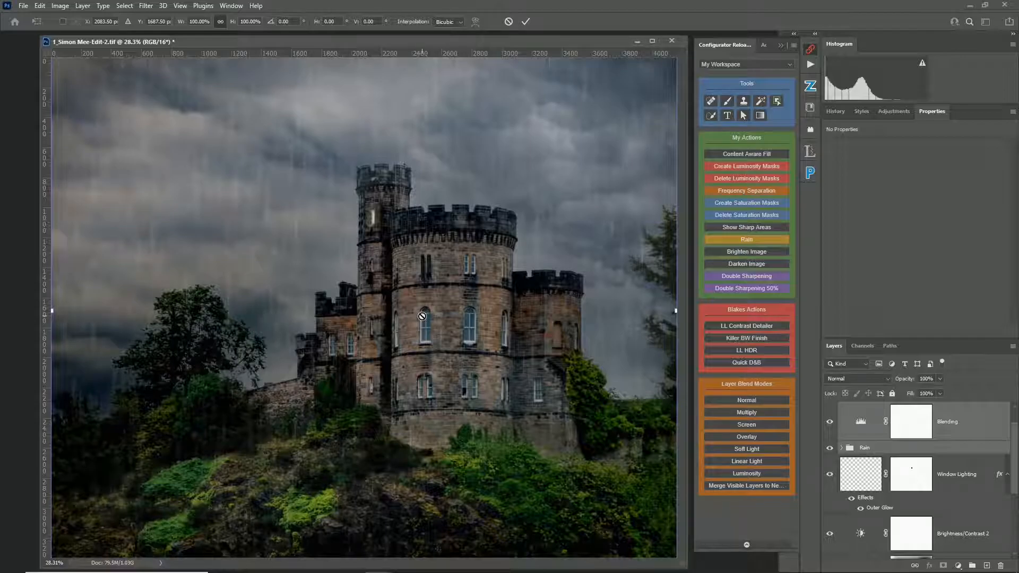
{"action": "key", "text": "ctrl+minus"}
{"action": "key", "text": "ctrl+minus"}
{"action": "key", "text": "ctrl+minus"}
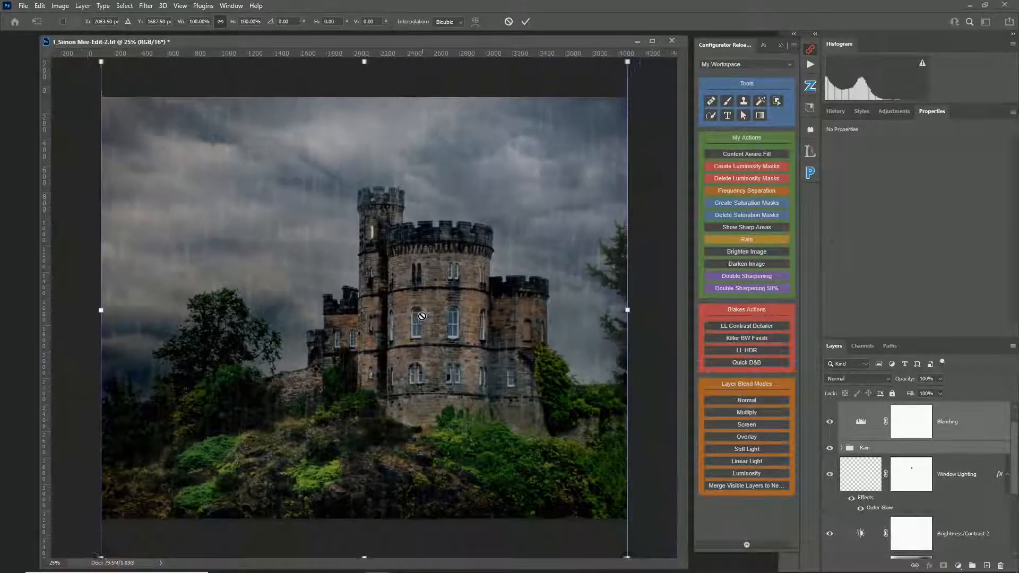
{"action": "left_click_drag", "start_coordinate": [513, 174], "coordinate": [484, 130]}
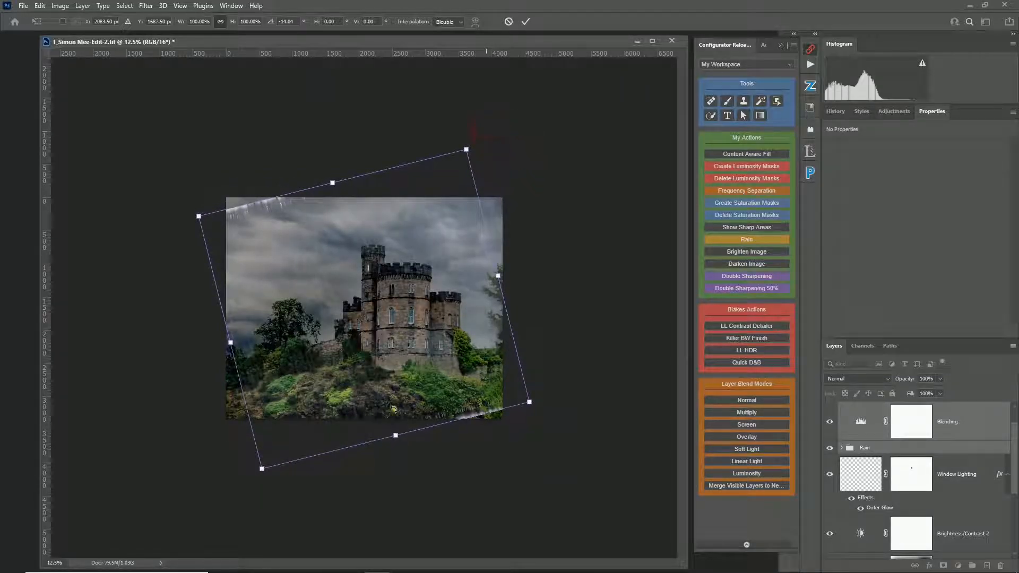
Scale the rotated rain to 127.03% so it covers the whole image, and apply the transform
{"action": "left_click_drag", "start_coordinate": [395, 437], "coordinate": [405, 455]}
{"action": "left_click_drag", "start_coordinate": [334, 182], "coordinate": [323, 159]}
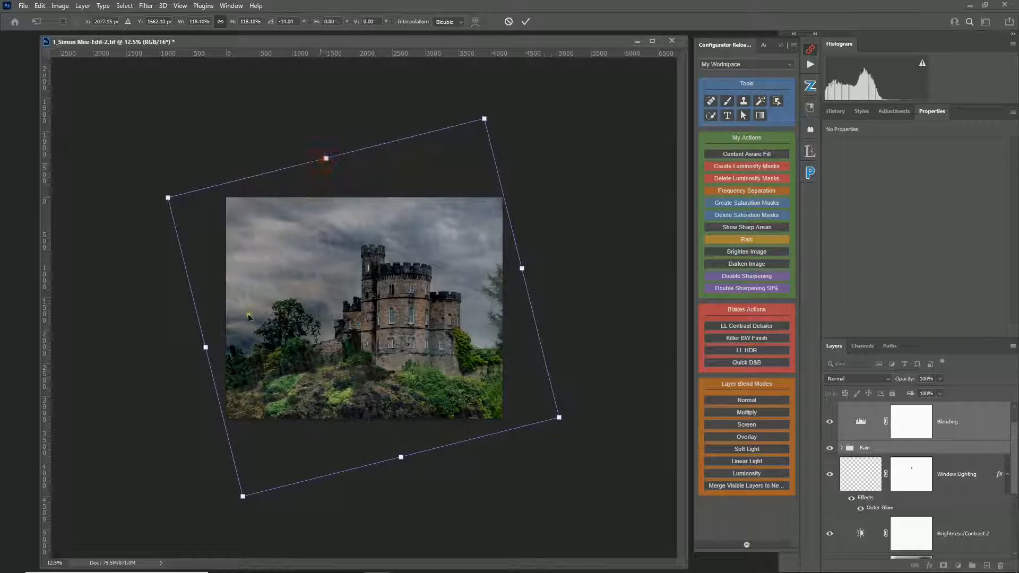
{"action": "left_click_drag", "start_coordinate": [205, 349], "coordinate": [198, 349]}
{"action": "left_click_drag", "start_coordinate": [524, 268], "coordinate": [538, 264]}
{"action": "left_click", "coordinate": [525, 23]}
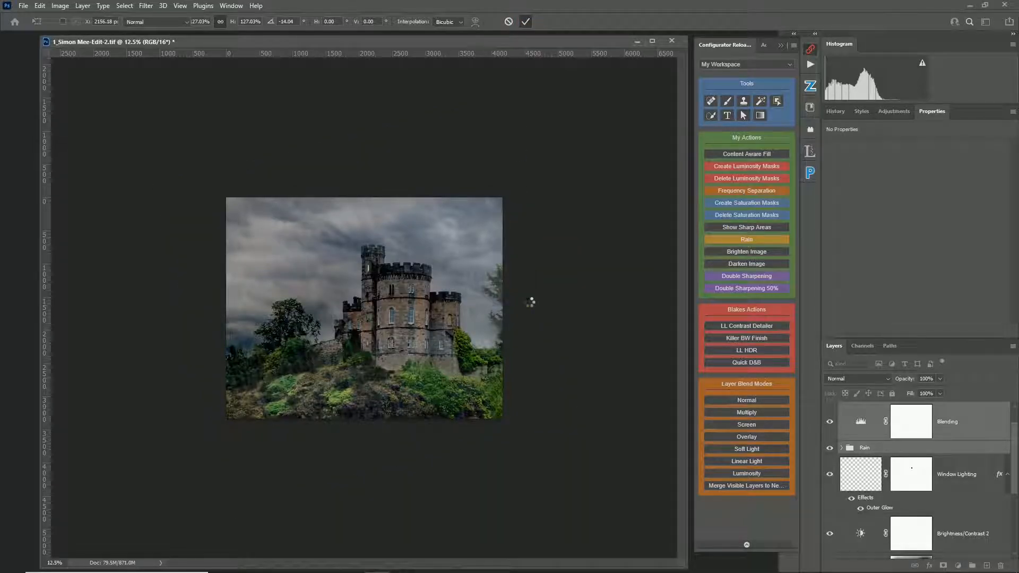
{"action": "key", "text": "ctrl+0"}
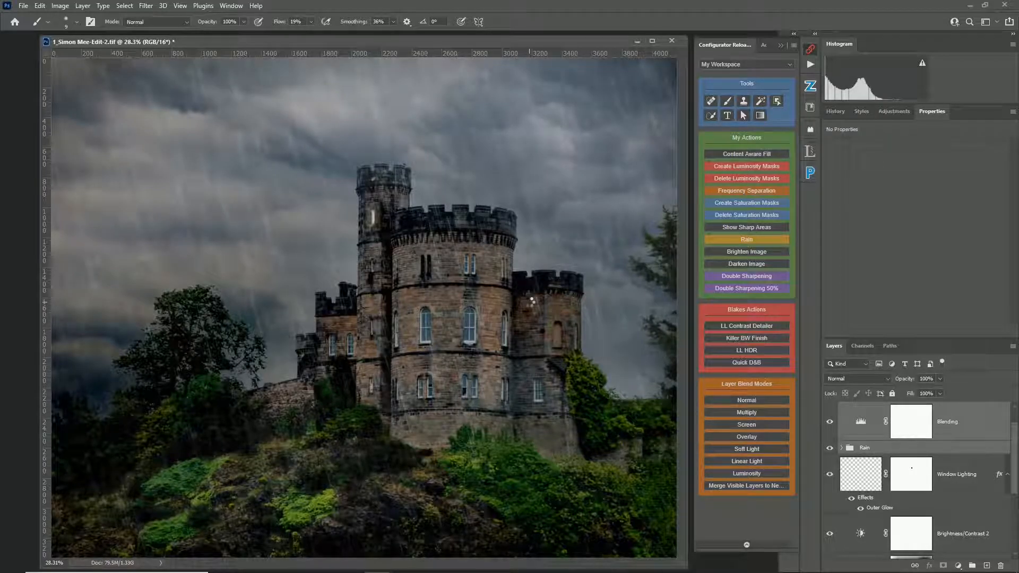
Expand the Rain group and hide its Heavy Rain Specular layer
{"action": "left_click", "coordinate": [842, 448]}
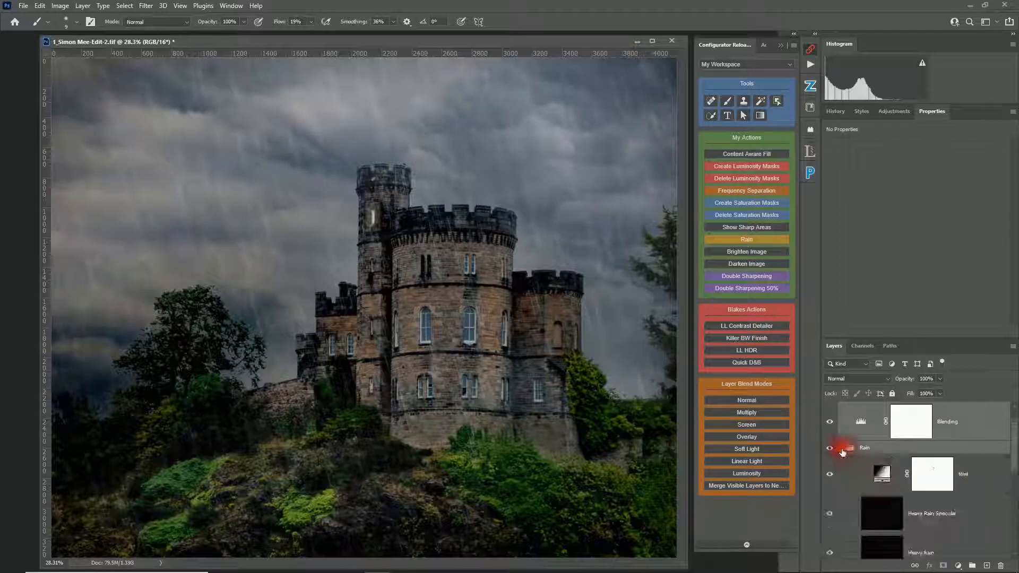
{"action": "scroll", "coordinate": [841, 514], "scroll_direction": "down", "scroll_amount": 1}
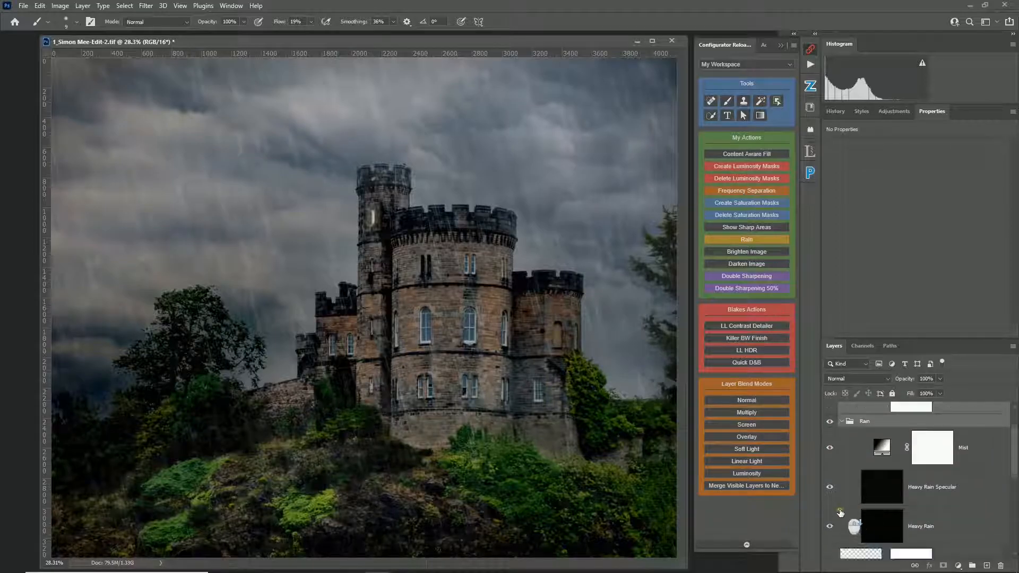
{"action": "left_click", "coordinate": [830, 486]}
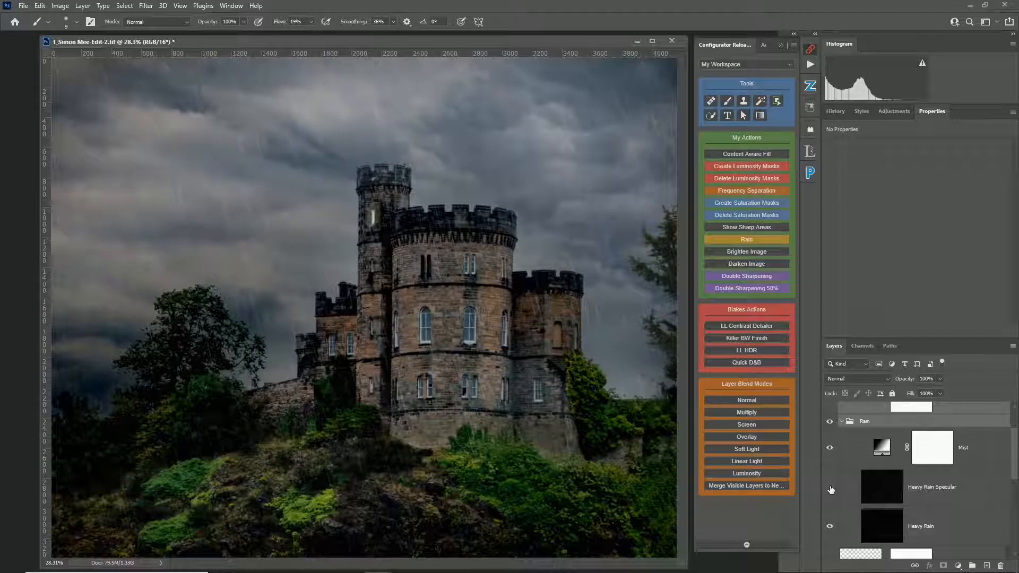
{"action": "scroll", "coordinate": [849, 504], "scroll_direction": "down", "scroll_amount": 1}
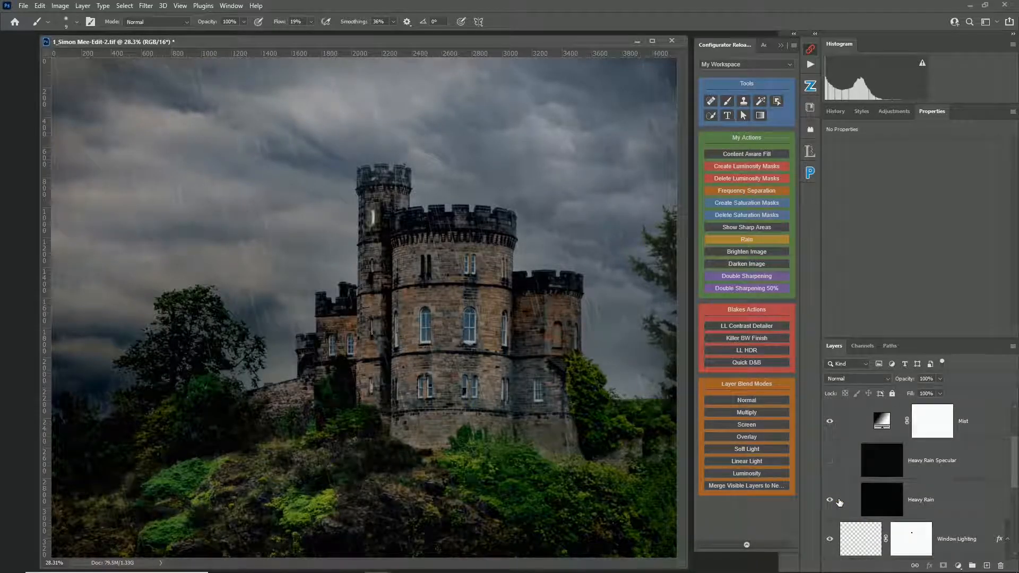
{"action": "scroll", "coordinate": [839, 502], "scroll_direction": "up", "scroll_amount": 3}
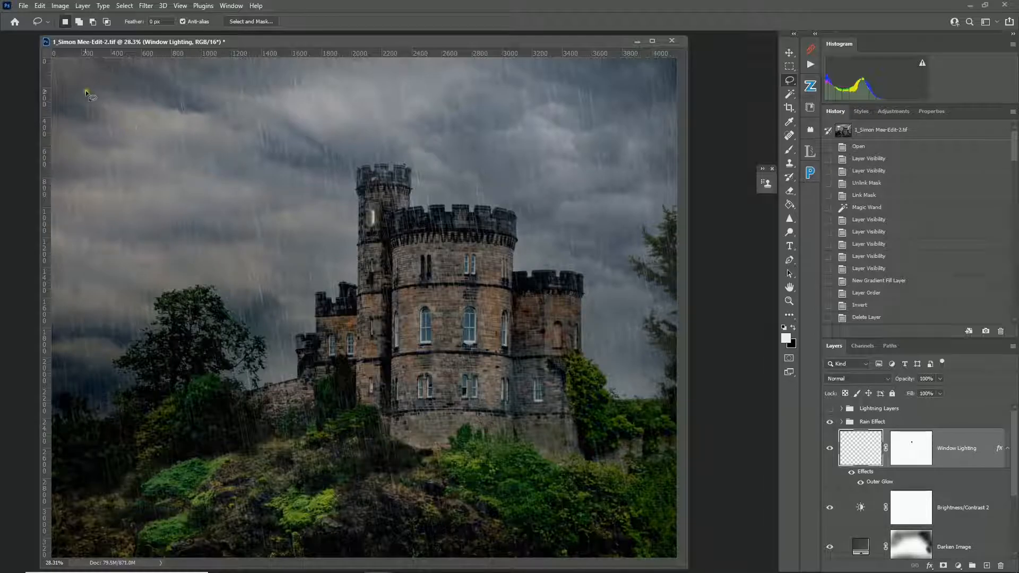
Create a new 500 x 500 px document at 72 ppi with a black (000000) background
{"action": "left_click", "coordinate": [23, 8]}
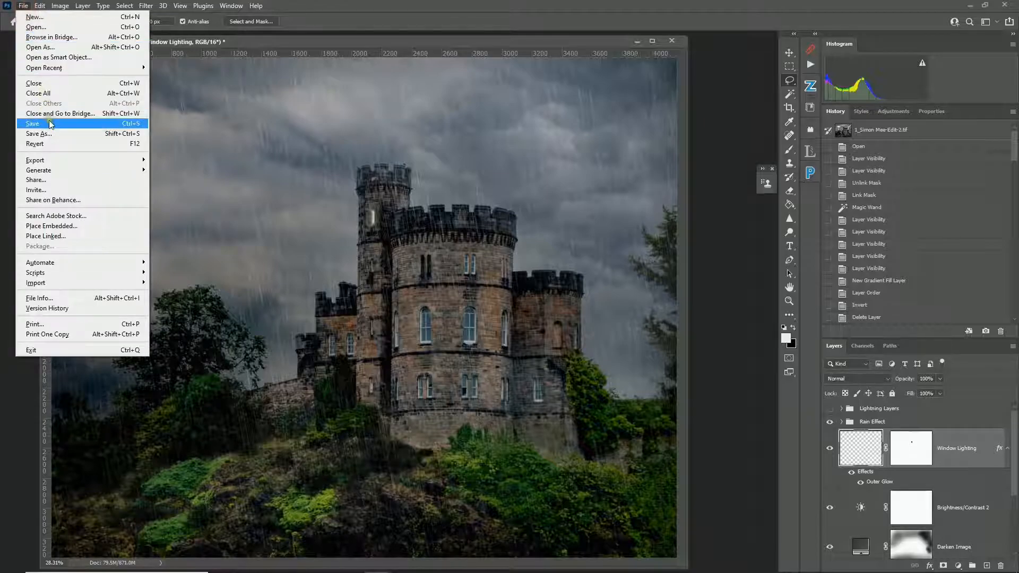
{"action": "left_click", "coordinate": [50, 17]}
{"action": "left_click", "coordinate": [379, 218]}
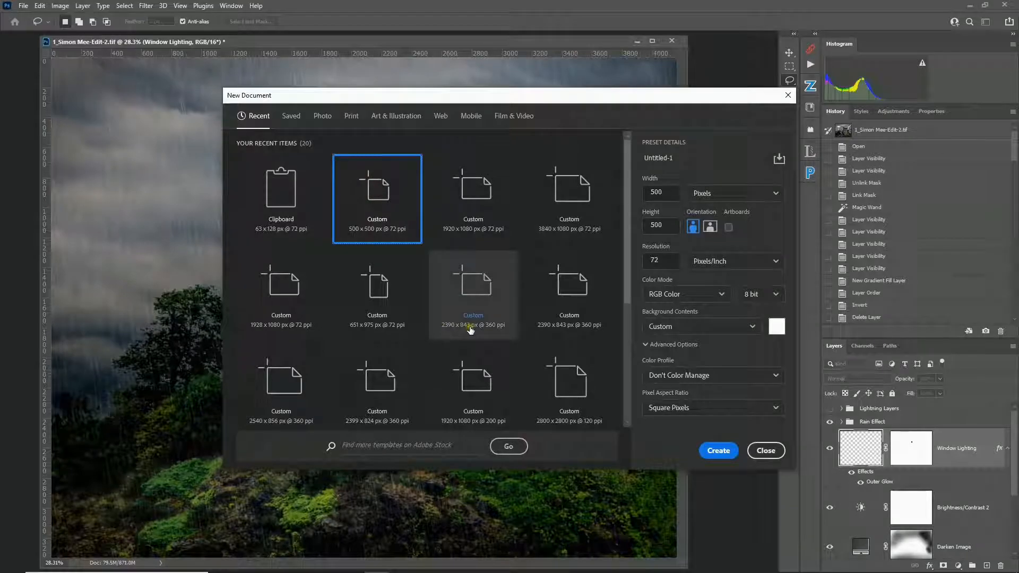
{"action": "left_click", "coordinate": [776, 326]}
{"action": "left_click", "coordinate": [583, 402]}
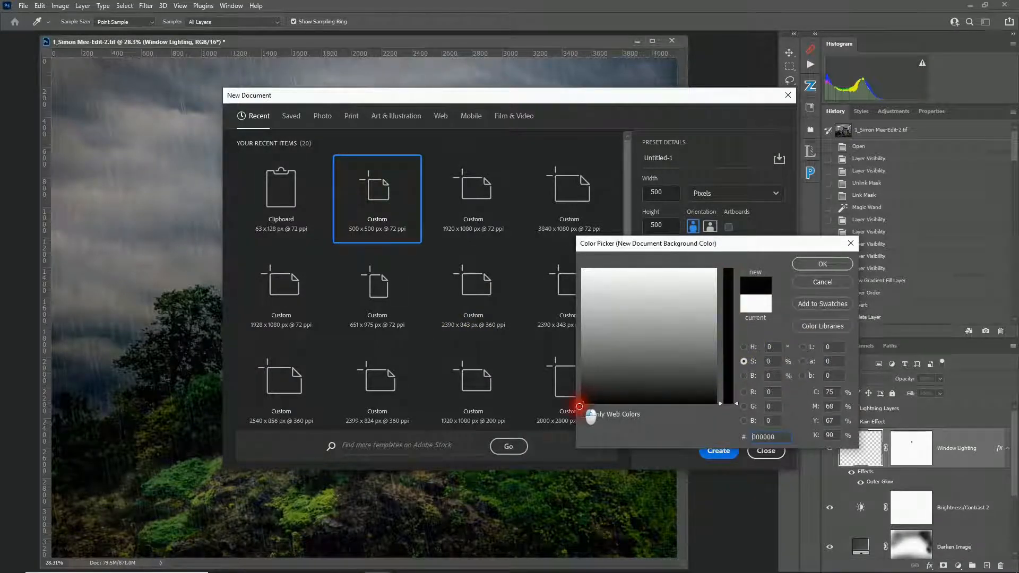
{"action": "left_click", "coordinate": [822, 263]}
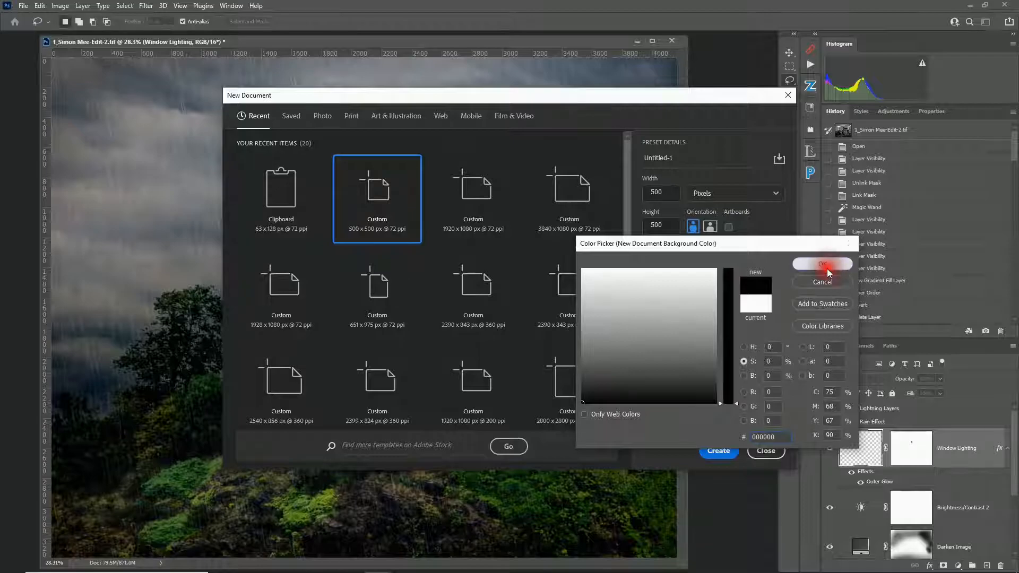
{"action": "left_click", "coordinate": [725, 451]}
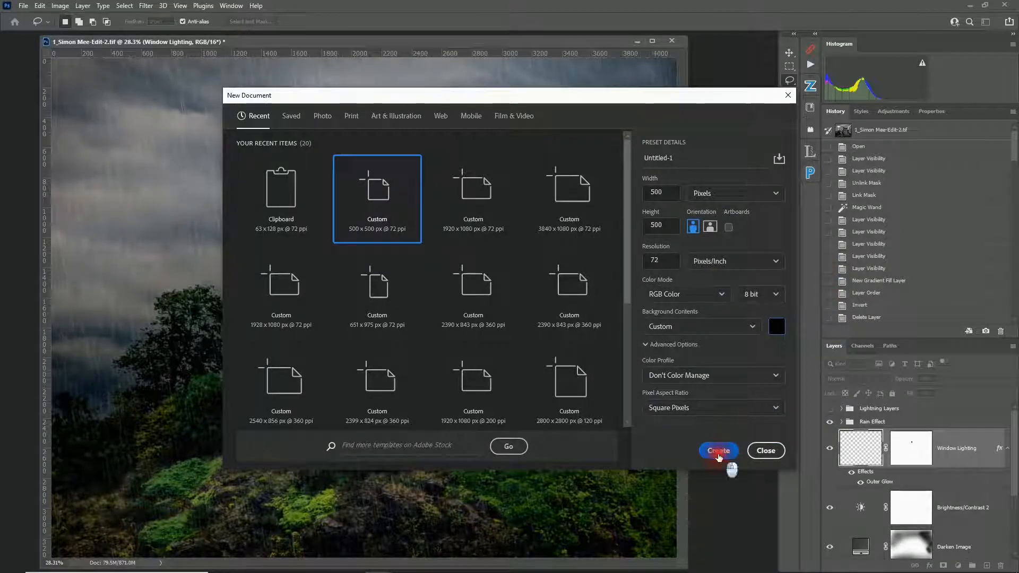
{"action": "key", "text": "ctrl+0"}
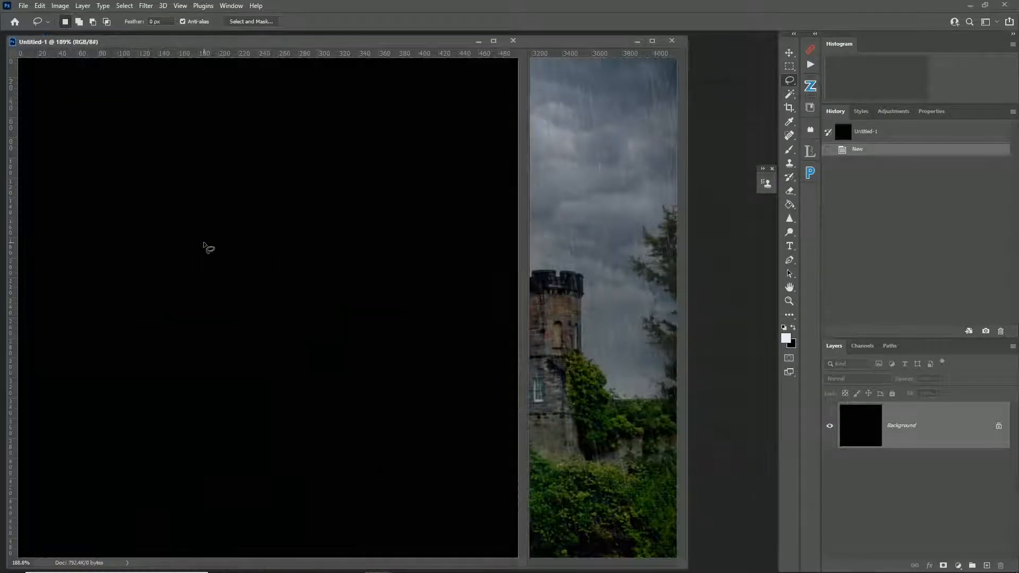
Render Difference Clouds on the new document's black background
{"action": "left_click", "coordinate": [146, 5]}
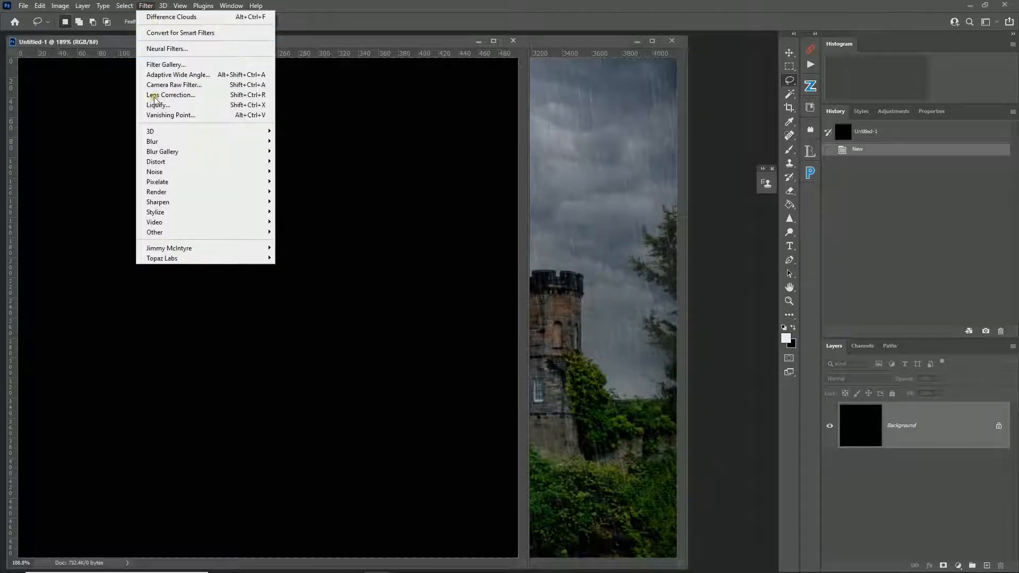
{"action": "mouse_move", "coordinate": [165, 193]}
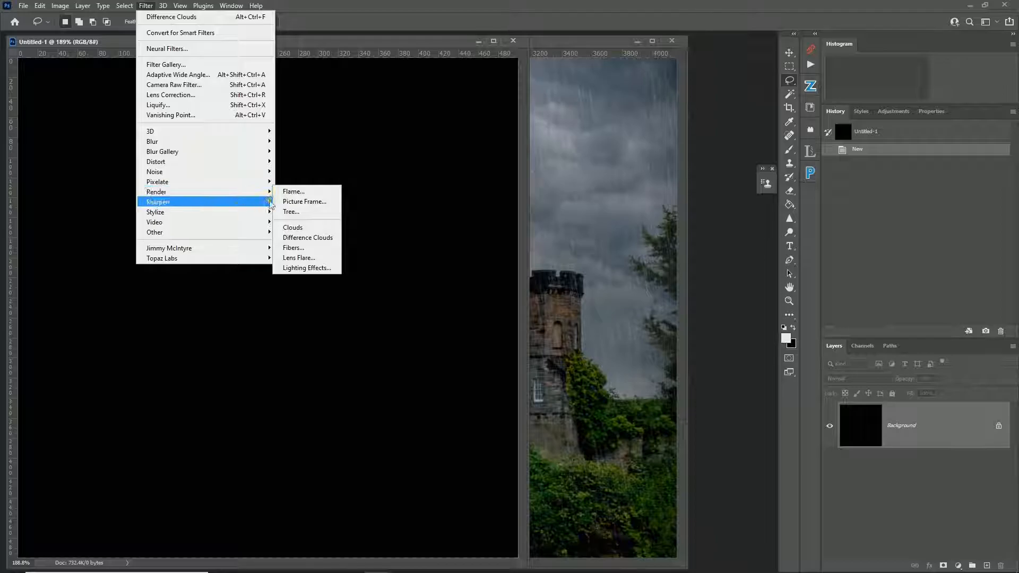
{"action": "left_click", "coordinate": [302, 239]}
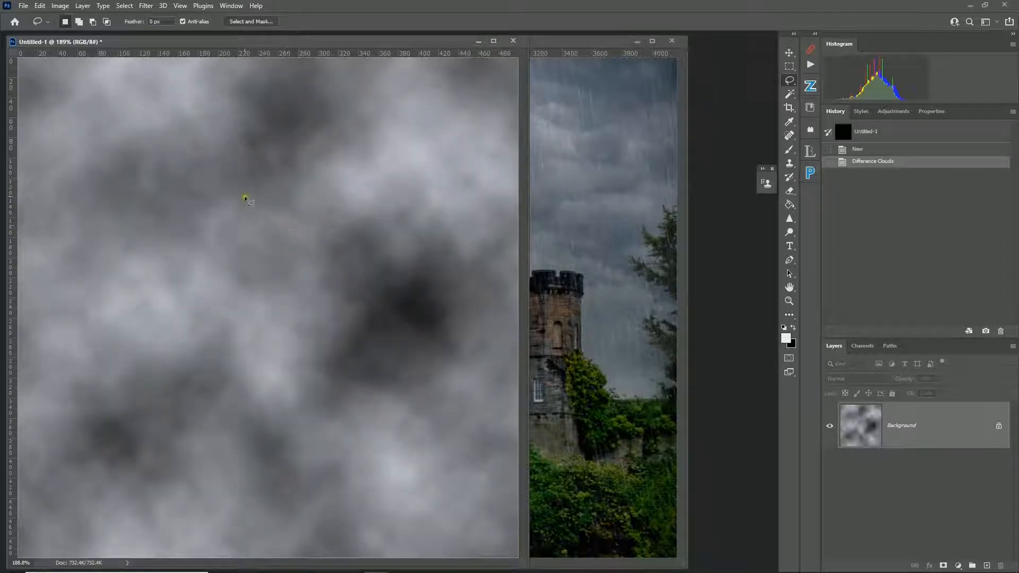
Render Difference Clouds a second time on the clouds background to form dark, branching veins
{"action": "left_click", "coordinate": [146, 6]}
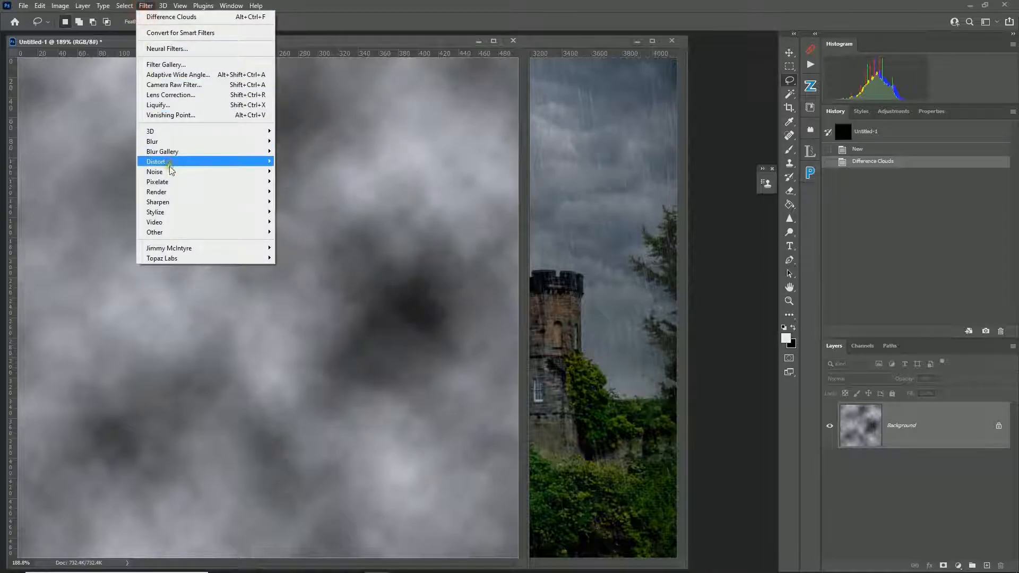
{"action": "mouse_move", "coordinate": [177, 192]}
{"action": "left_click", "coordinate": [316, 241]}
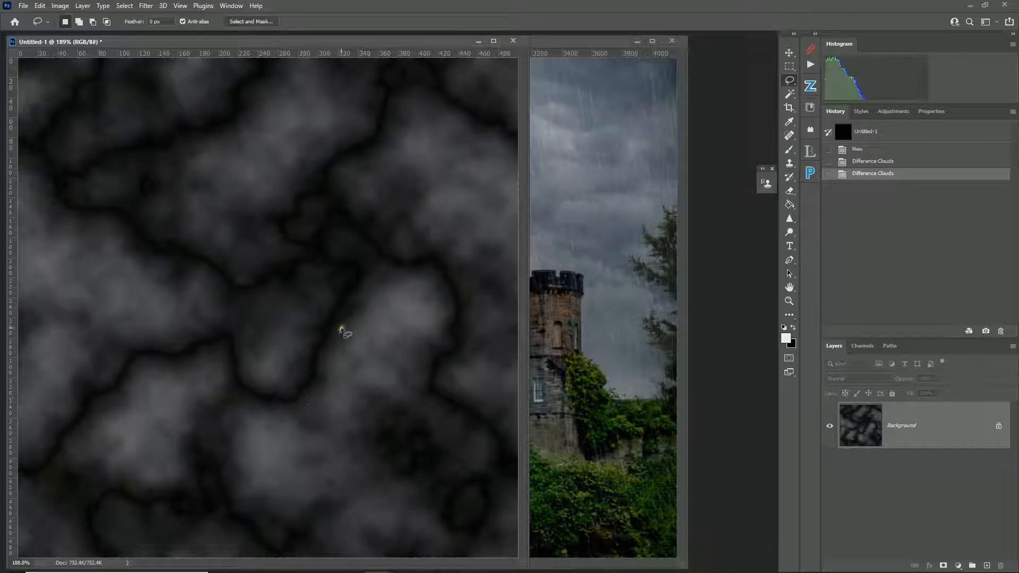
Apply a Levels adjustment to the clouds with midtones at 2.14 and the white input at 24
{"action": "key", "text": "ctrl+l"}
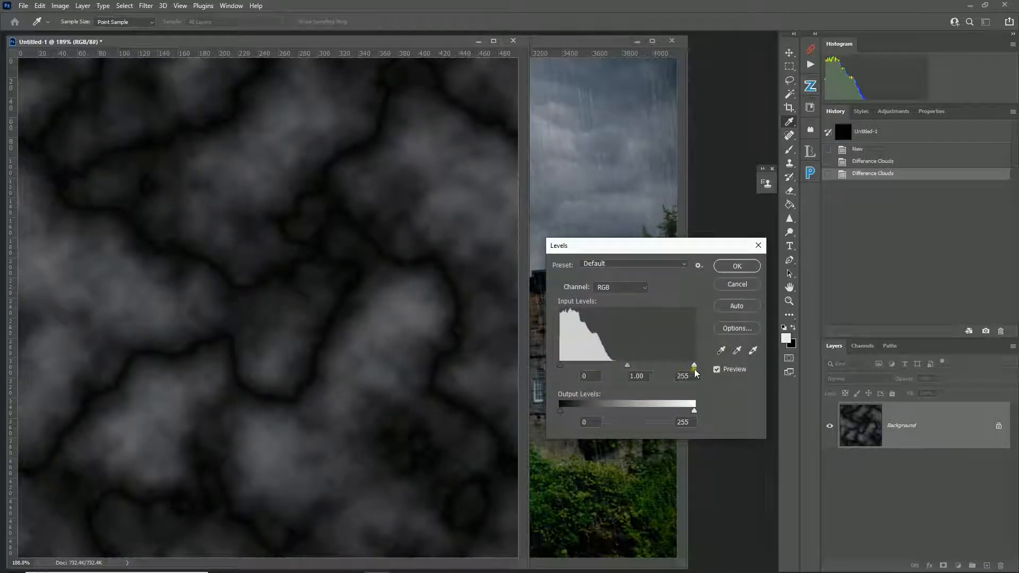
{"action": "left_click_drag", "start_coordinate": [628, 366], "coordinate": [565, 360]}
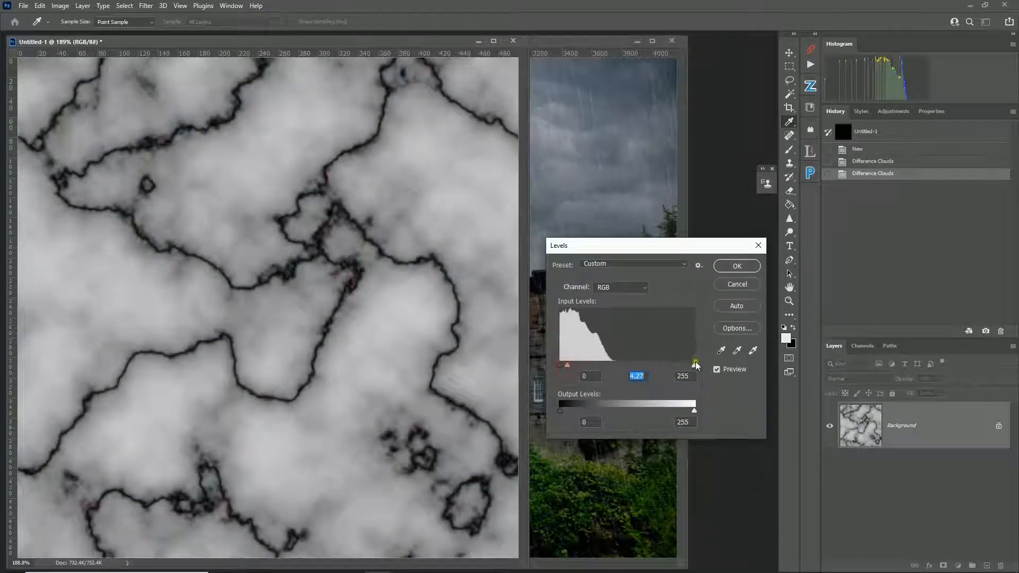
{"action": "left_click_drag", "start_coordinate": [694, 365], "coordinate": [563, 364]}
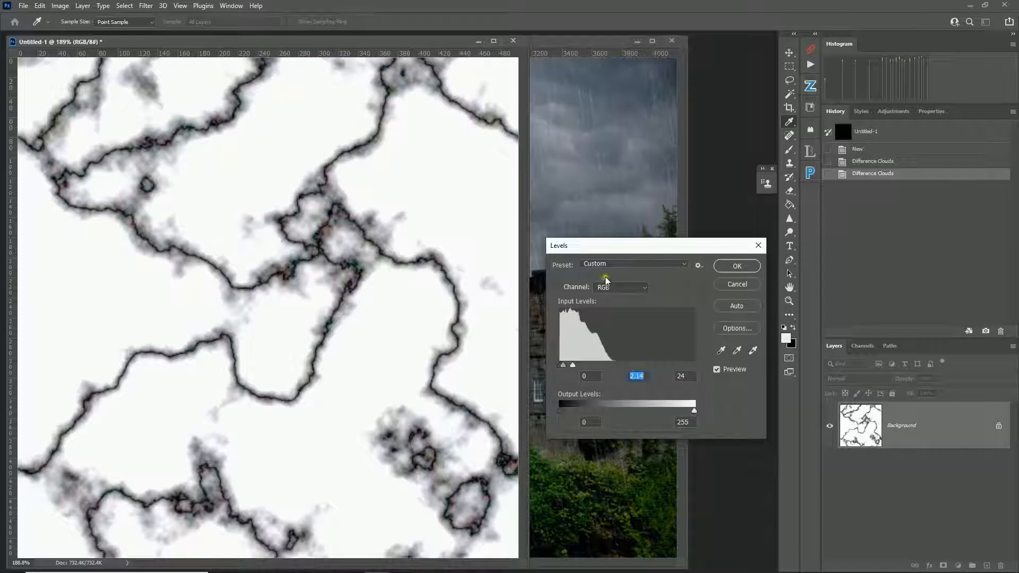
{"action": "left_click", "coordinate": [736, 266]}
Lasso the diagonal dark vein just below the canvas centre and copy it
{"action": "key", "text": "l"}
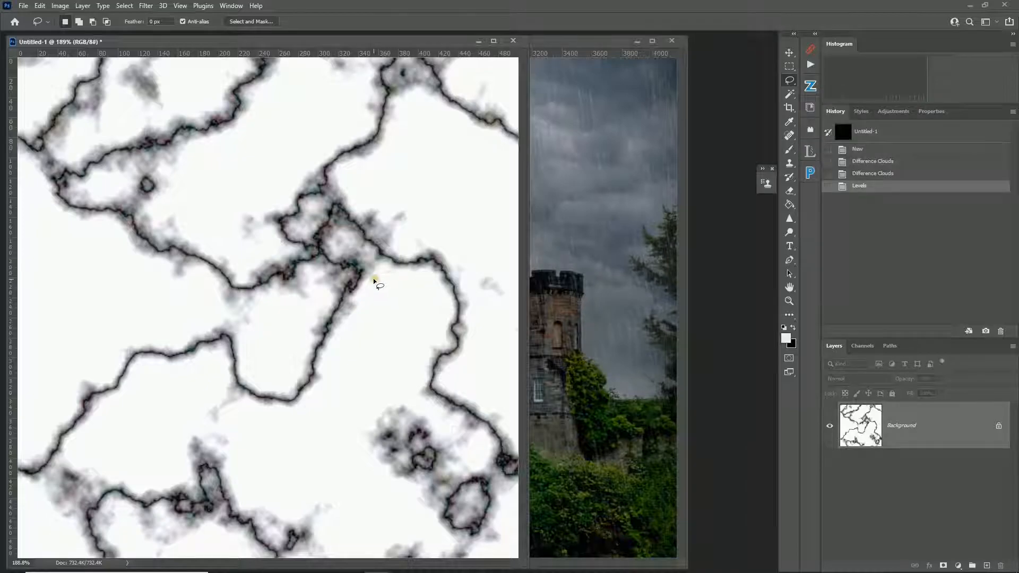
{"action": "mouse_move", "coordinate": [368, 288]}
{"action": "left_mouse_down"}
{"action": "mouse_move", "coordinate": [323, 400]}
{"action": "mouse_move", "coordinate": [307, 413]}
{"action": "mouse_move", "coordinate": [290, 408]}
{"action": "mouse_move", "coordinate": [294, 340]}
{"action": "mouse_move", "coordinate": [325, 285]}
{"action": "mouse_move", "coordinate": [369, 292]}
{"action": "left_mouse_up"}
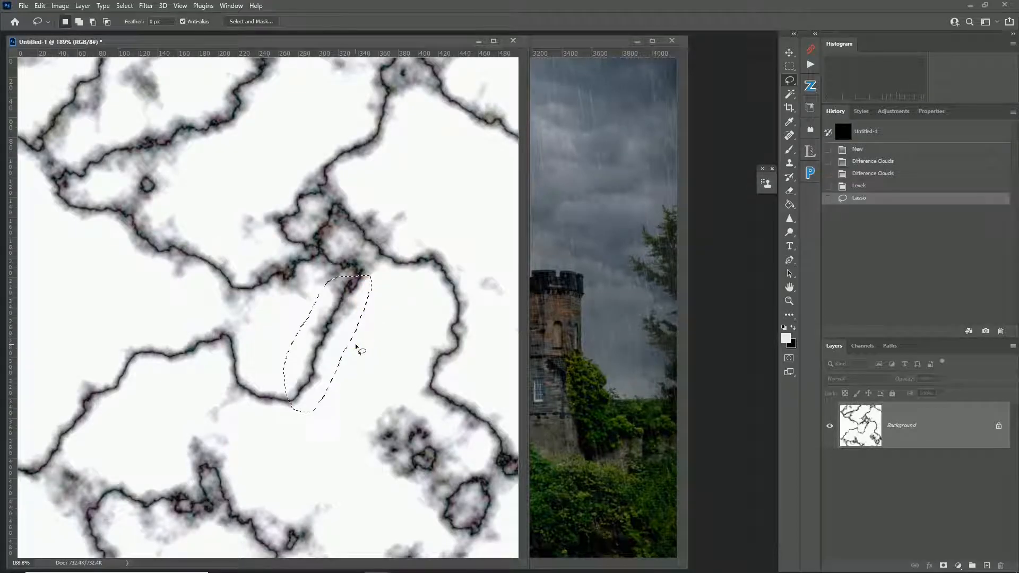
{"action": "left_click", "coordinate": [23, 6]}
{"action": "left_click", "coordinate": [29, 18]}
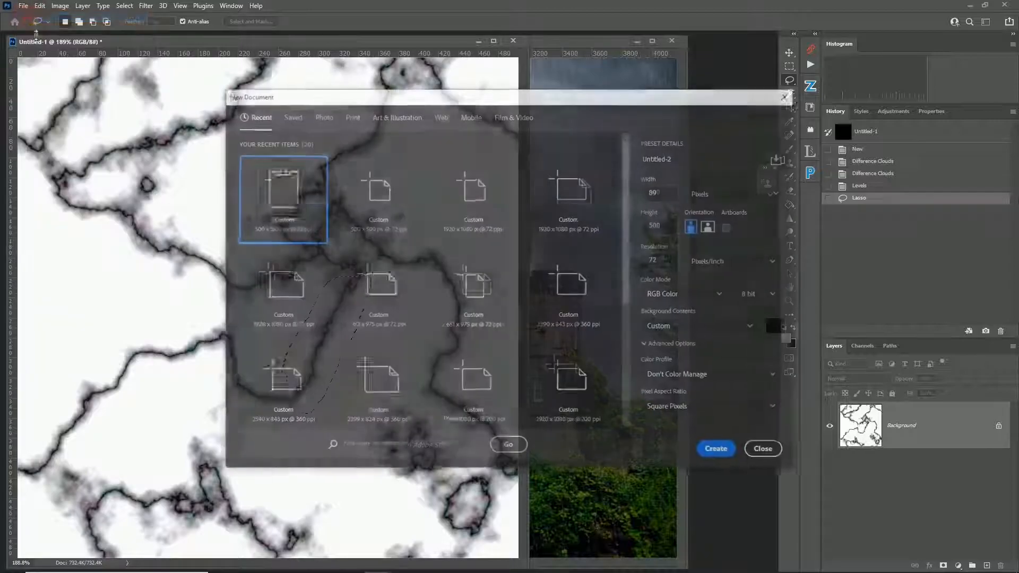
{"action": "left_click", "coordinate": [381, 203]}
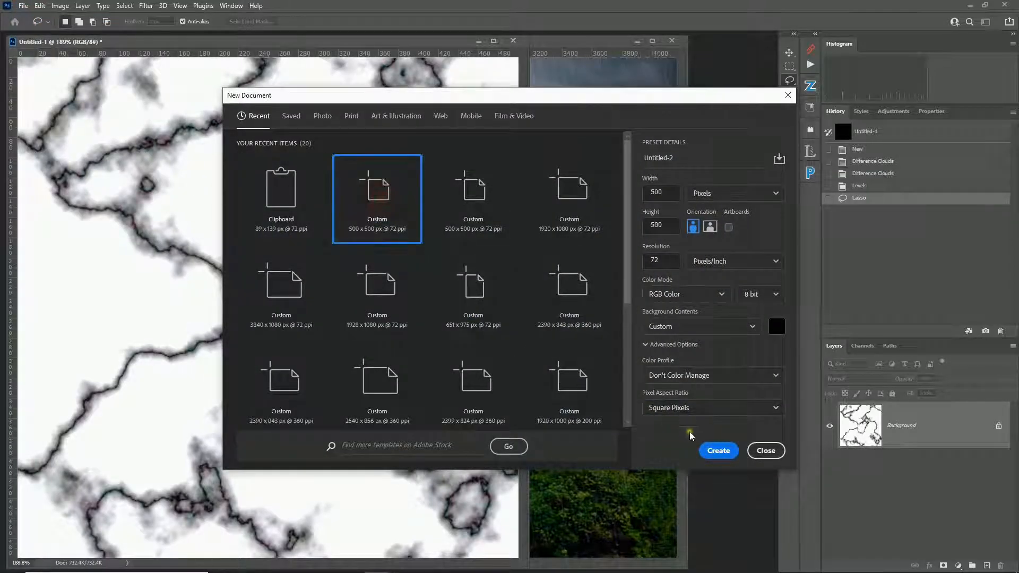
{"action": "left_click", "coordinate": [718, 450]}
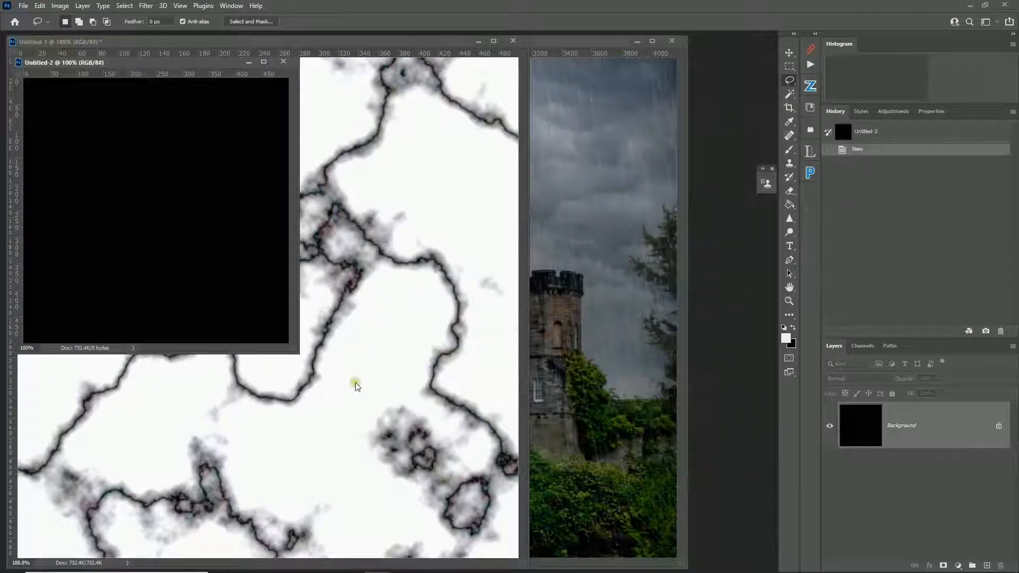
{"action": "key", "text": "ctrl+v"}
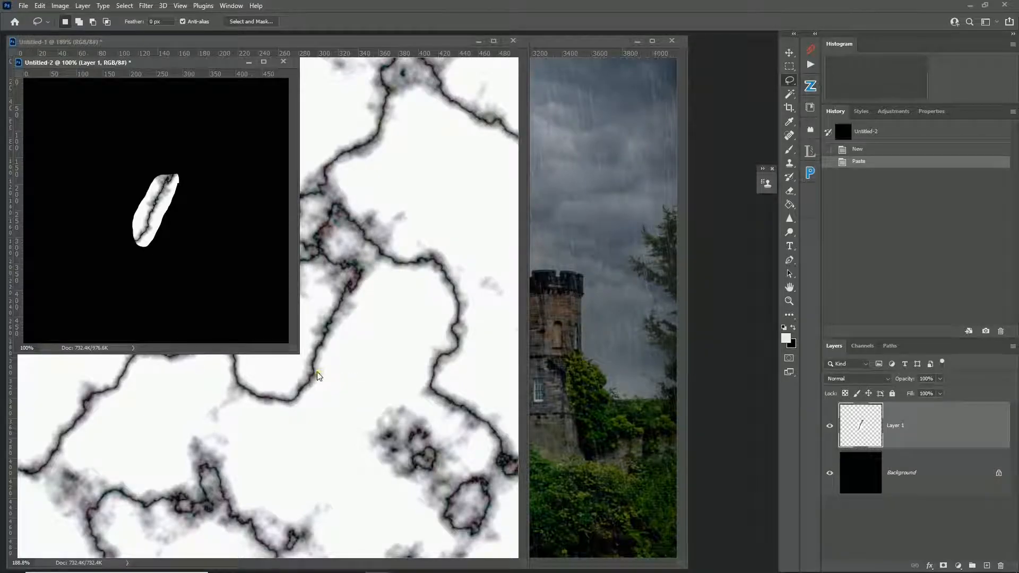
{"action": "key", "text": "ctrl+z"}
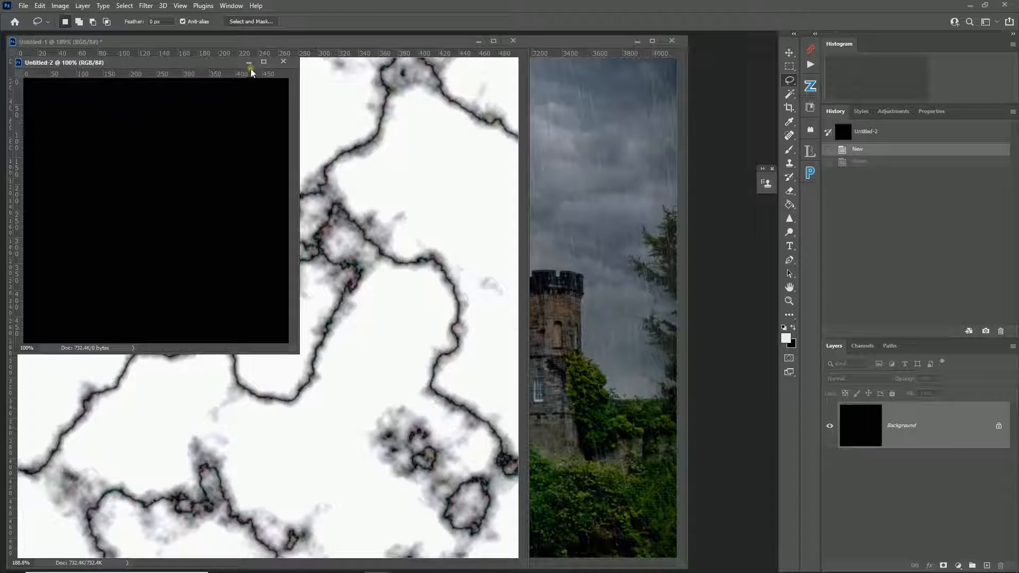
{"action": "left_click", "coordinate": [283, 62]}
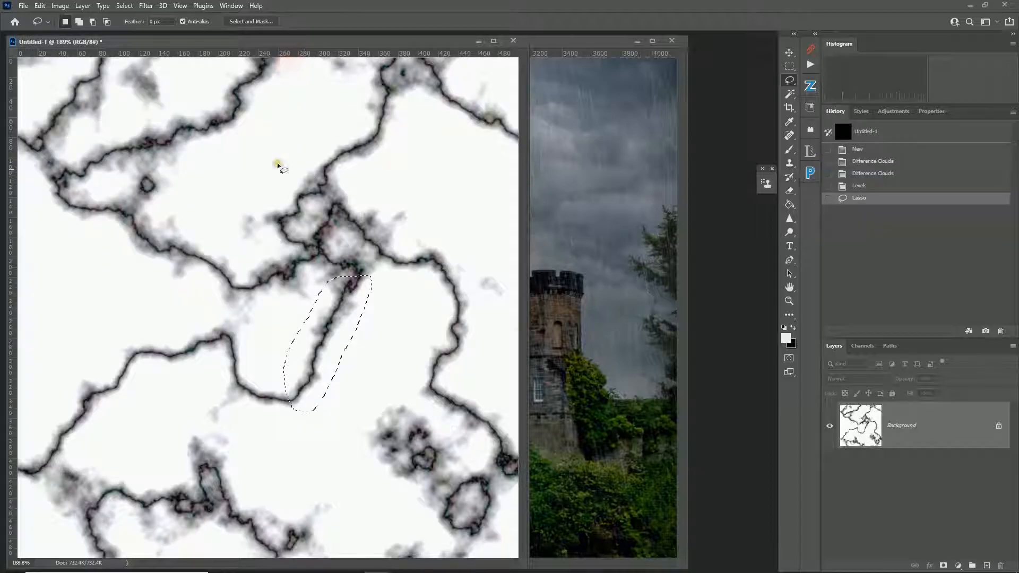
Create a new 500 x 500 px document at 72 ppi with a white (ffffff) background and paste the copied vein into it
{"action": "left_click", "coordinate": [23, 6]}
{"action": "left_click", "coordinate": [31, 18]}
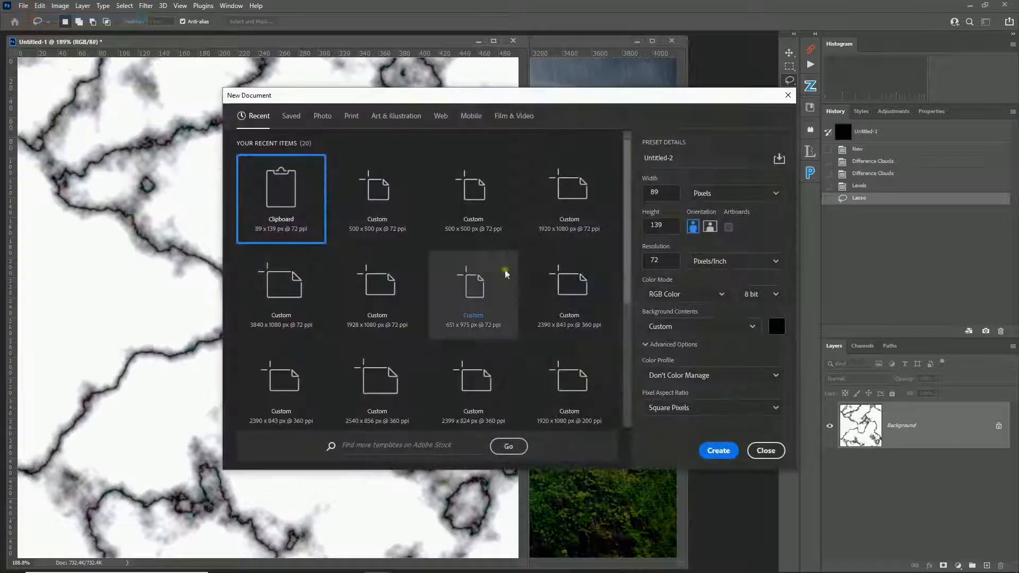
{"action": "left_click", "coordinate": [777, 327]}
{"action": "left_click", "coordinate": [770, 436]}
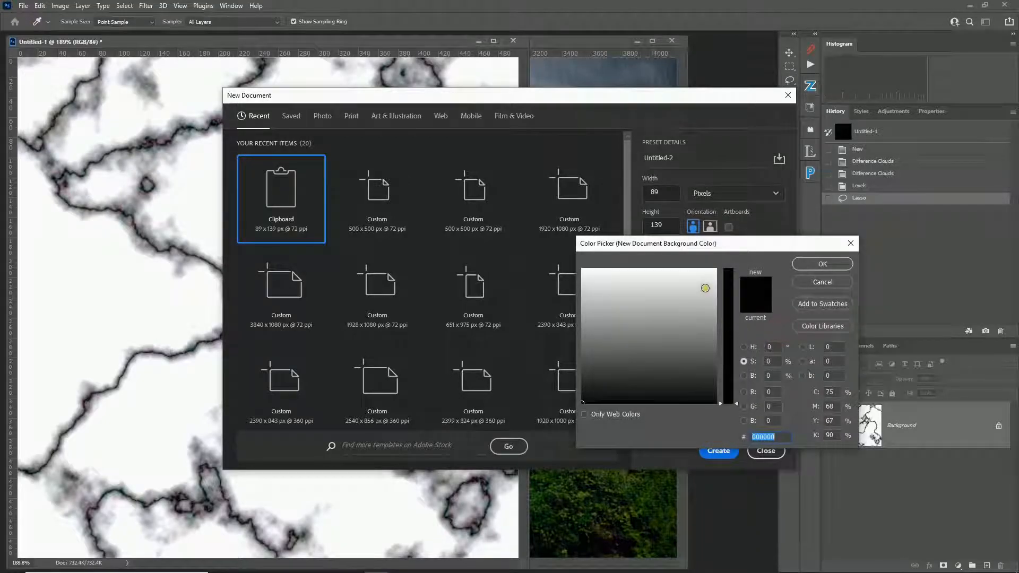
{"action": "type", "text": "ffffff"}
{"action": "left_click", "coordinate": [819, 264]}
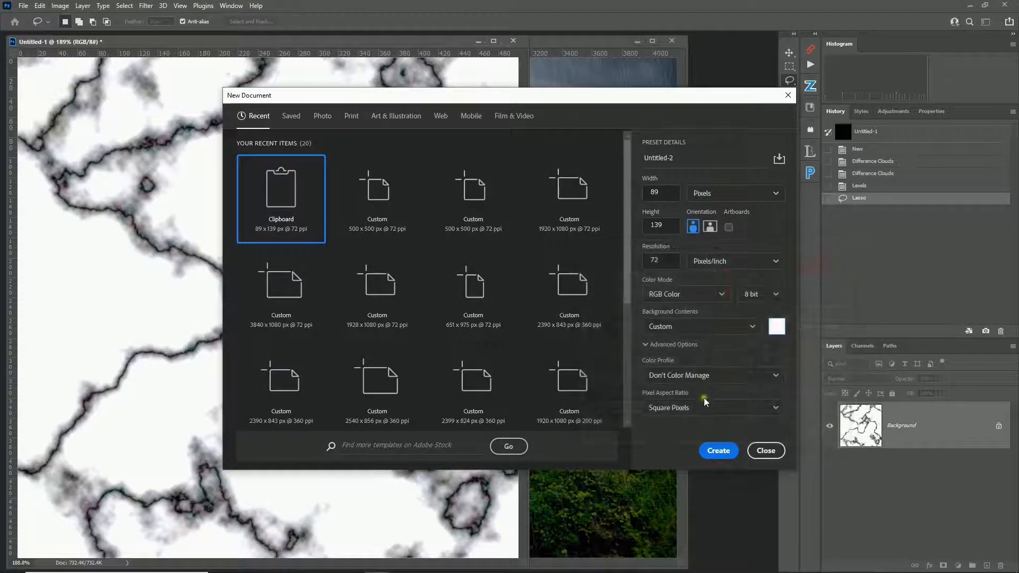
{"action": "left_click", "coordinate": [365, 185]}
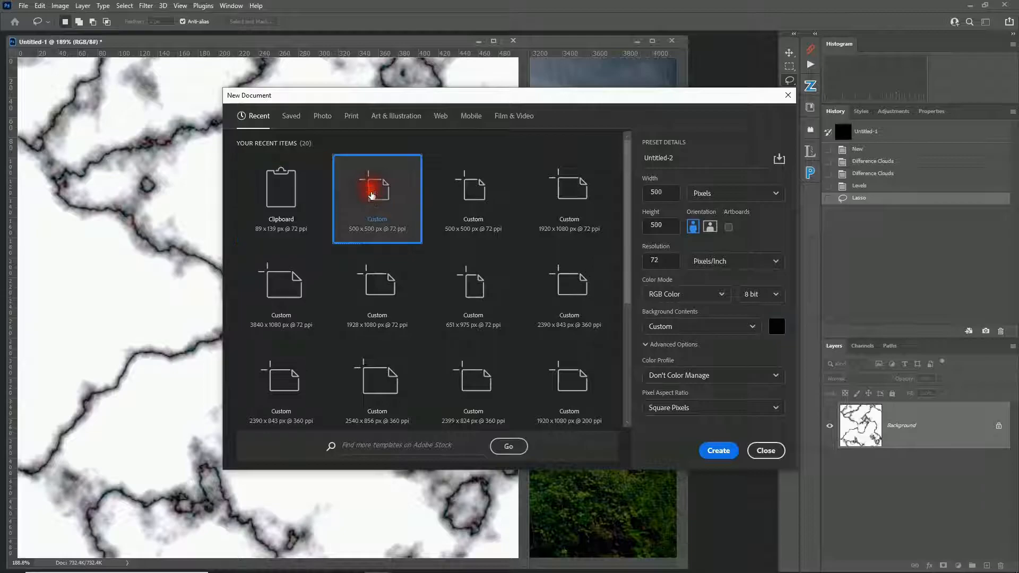
{"action": "left_click", "coordinate": [784, 327]}
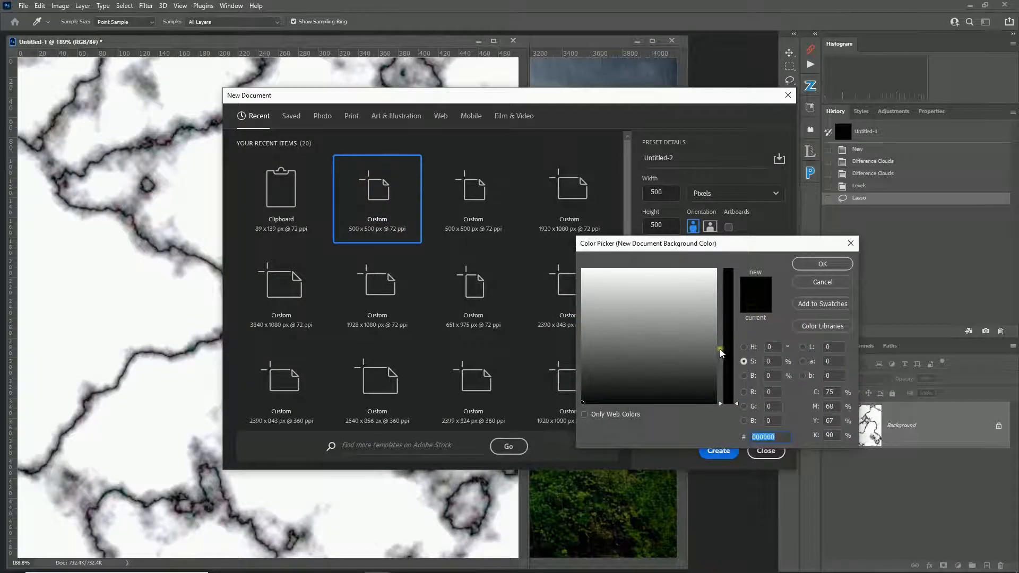
{"action": "left_click", "coordinate": [706, 290]}
{"action": "left_click", "coordinate": [821, 264]}
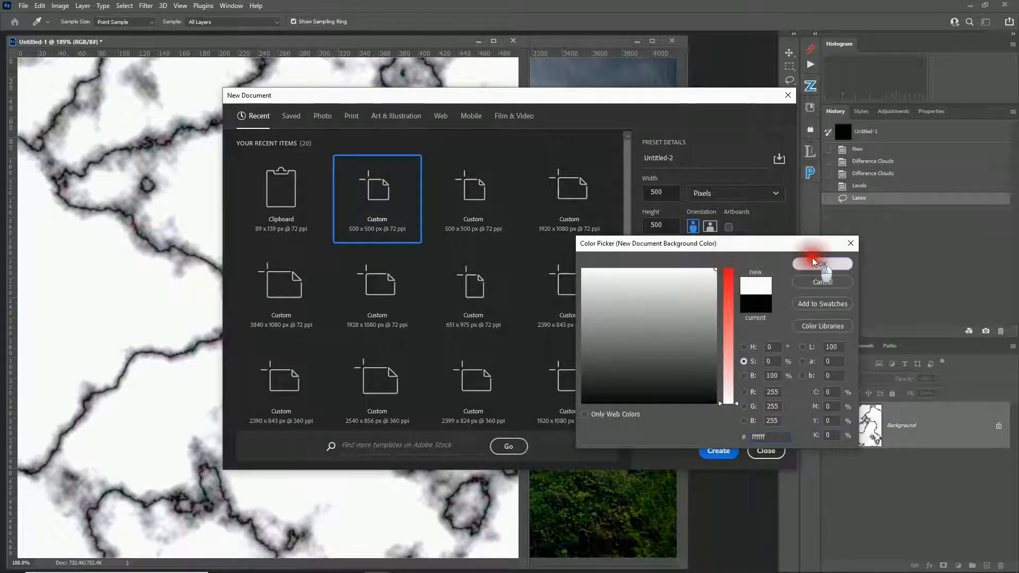
{"action": "left_click", "coordinate": [719, 452]}
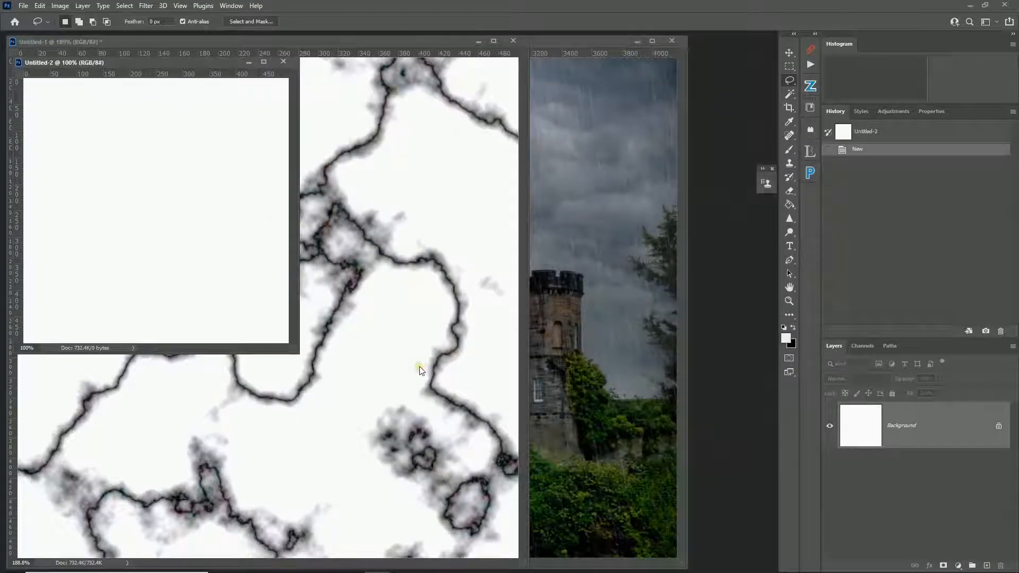
{"action": "key", "text": "ctrl+v"}
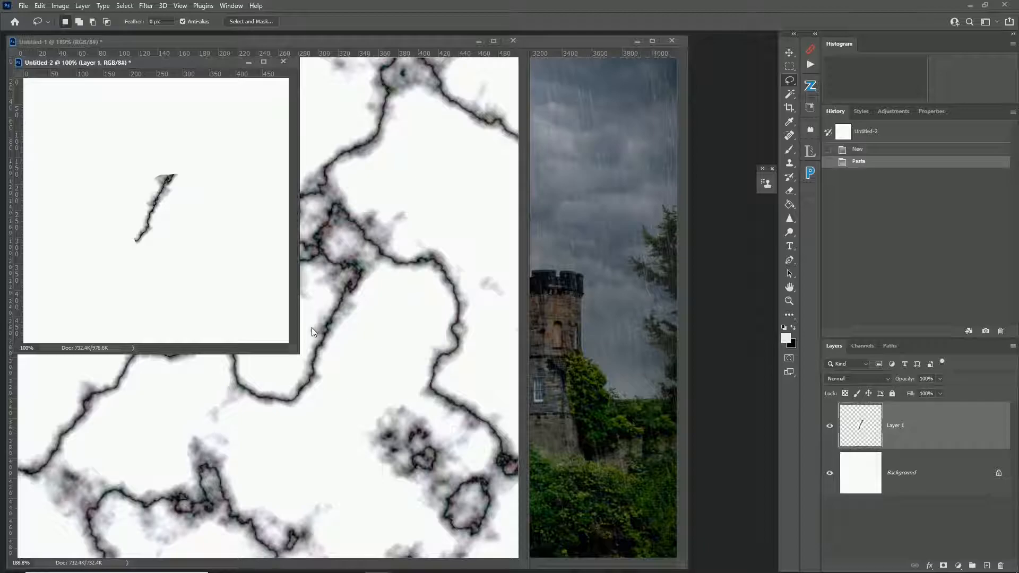
Replace the clouds selection with a lasso around the vein at the lower left, and copy that piece into the white document
{"action": "left_click", "coordinate": [390, 44]}
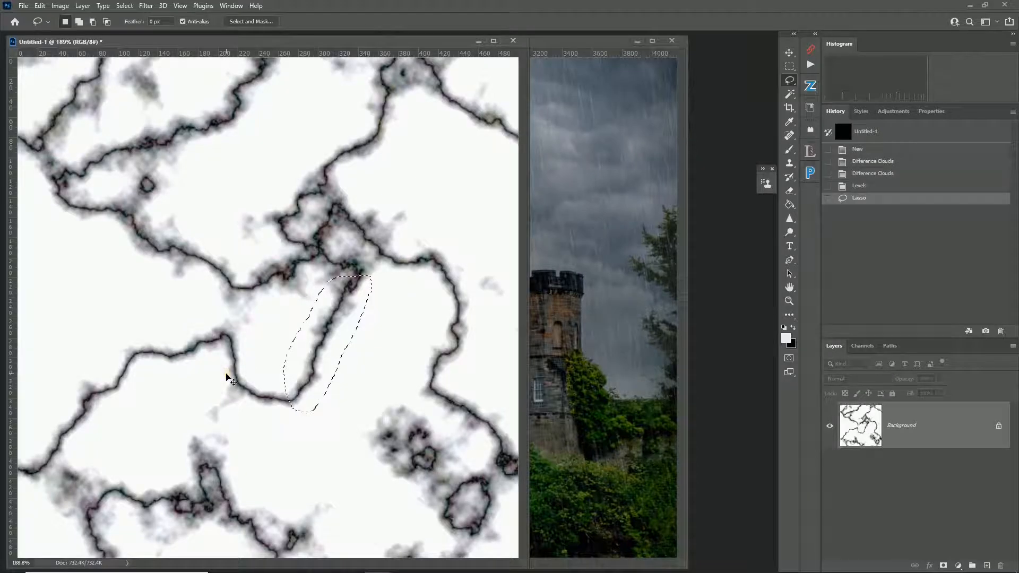
{"action": "left_click", "coordinate": [229, 378]}
{"action": "mouse_move", "coordinate": [206, 360]}
{"action": "left_mouse_down"}
{"action": "mouse_move", "coordinate": [115, 424]}
{"action": "mouse_move", "coordinate": [56, 443]}
{"action": "mouse_move", "coordinate": [48, 401]}
{"action": "mouse_move", "coordinate": [98, 342]}
{"action": "mouse_move", "coordinate": [159, 331]}
{"action": "mouse_move", "coordinate": [208, 355]}
{"action": "left_mouse_up"}
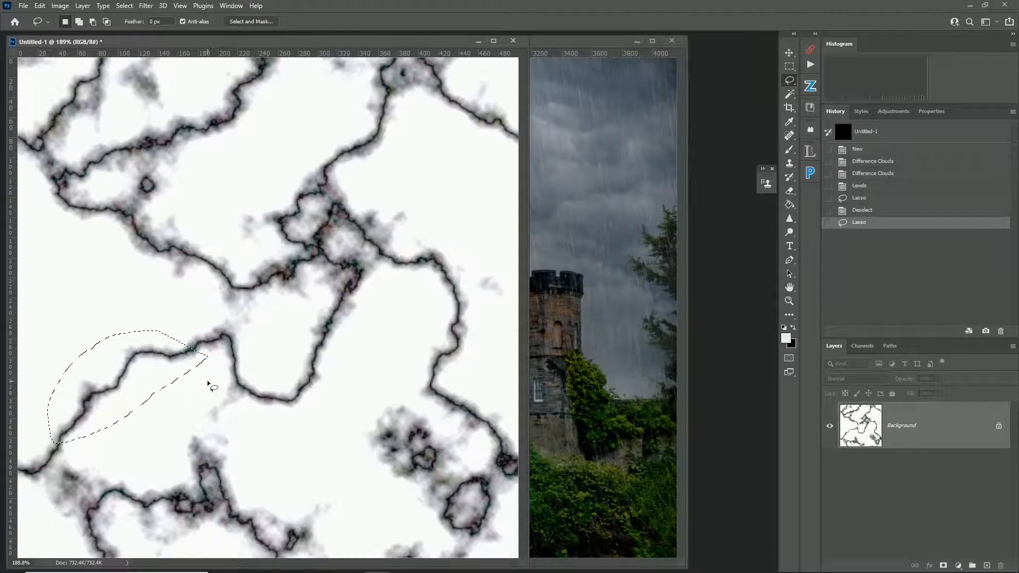
{"action": "left_click", "coordinate": [229, 7]}
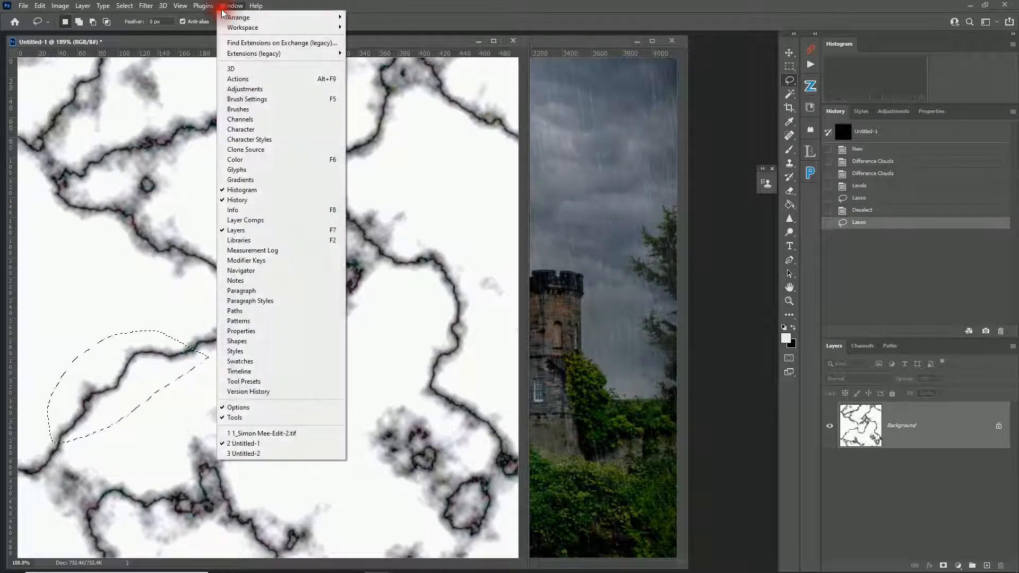
{"action": "left_click", "coordinate": [258, 454]}
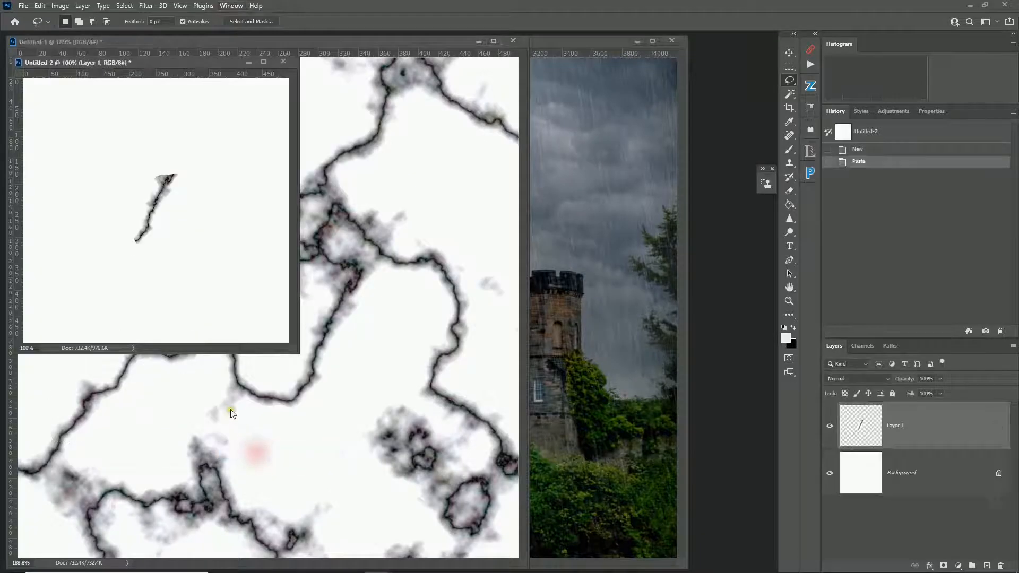
{"action": "key", "text": "ctrl+v"}
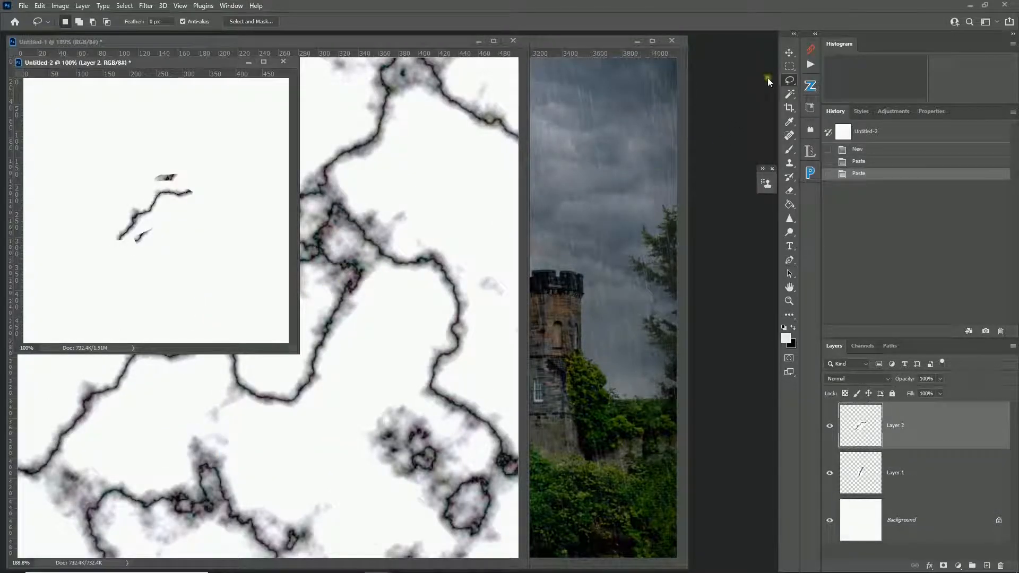
Move the second pasted piece so its upper end joins the lower end of the first bolt segment
{"action": "left_click", "coordinate": [790, 53]}
{"action": "left_click_drag", "start_coordinate": [149, 204], "coordinate": [78, 284]}
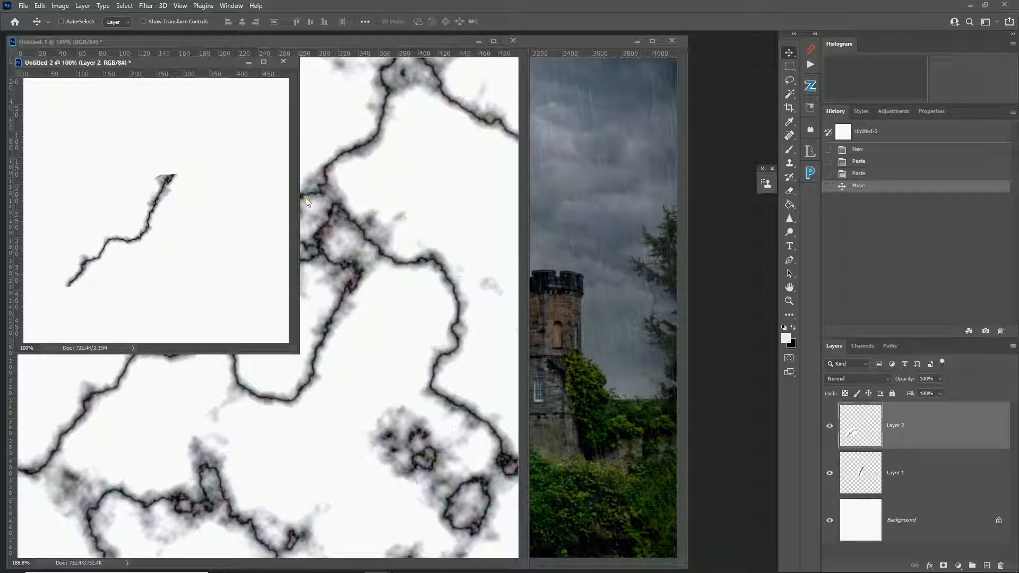
{"action": "left_click", "coordinate": [43, 7]}
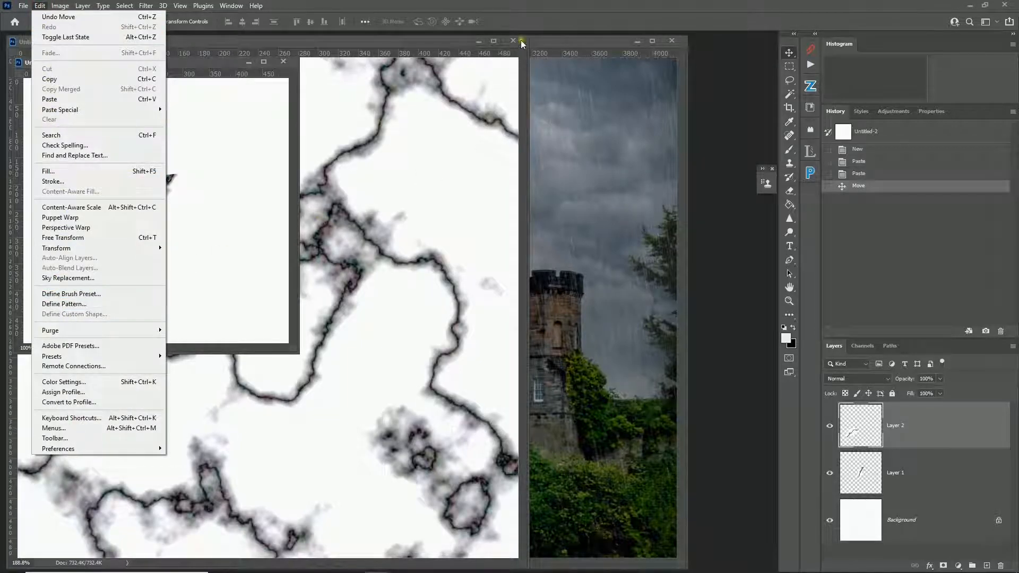
{"action": "left_click", "coordinate": [527, 7]}
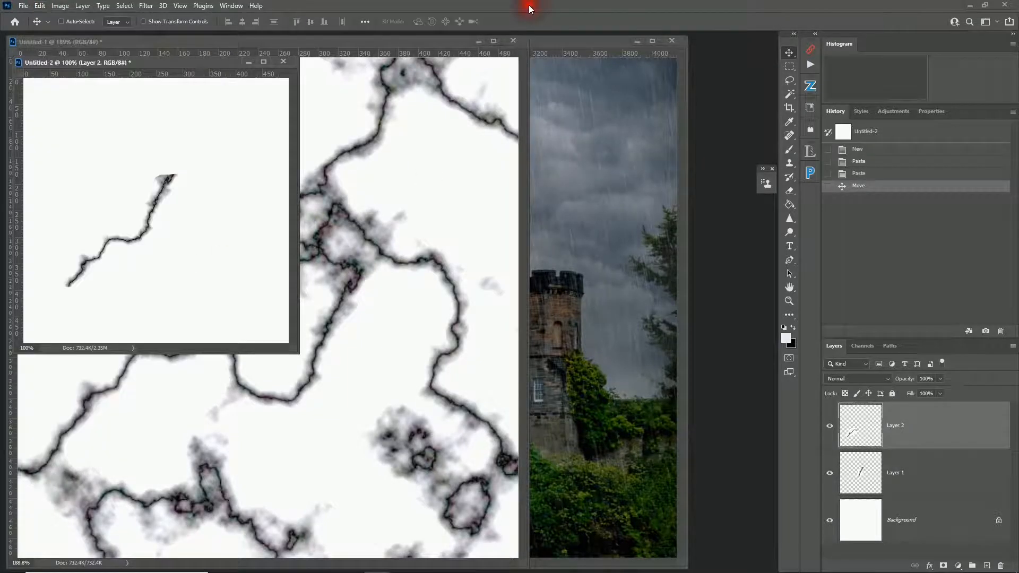
Close the bolt and clouds documents without saving to return to the castle image
{"action": "left_click", "coordinate": [283, 62]}
{"action": "left_click", "coordinate": [498, 218]}
{"action": "left_click", "coordinate": [512, 41]}
{"action": "left_click", "coordinate": [522, 215]}
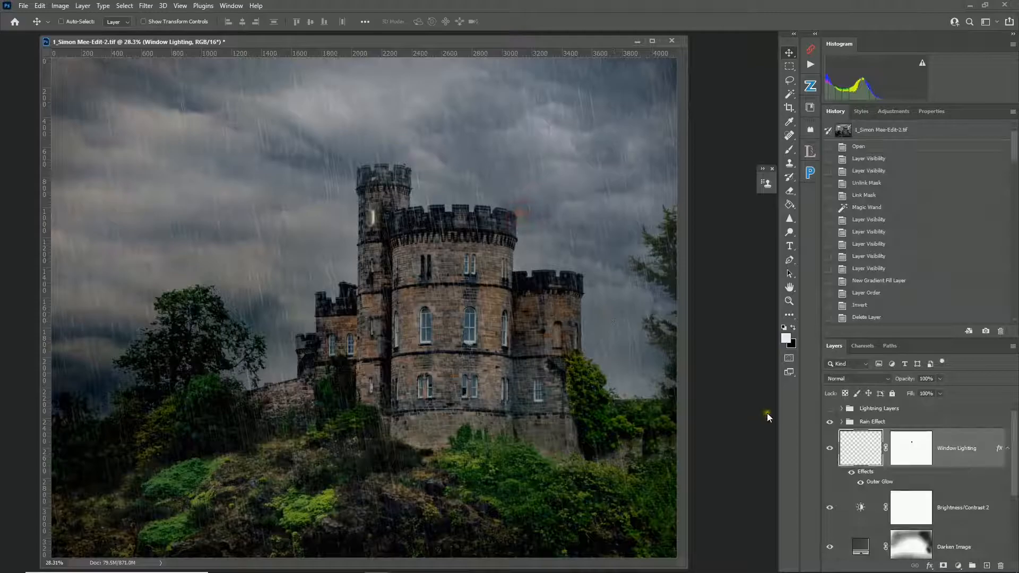
Show and expand the Lightning Layers group, and hide its Lightning Two and Lightening copy layers
{"action": "left_click", "coordinate": [829, 410]}
{"action": "left_click", "coordinate": [841, 410]}
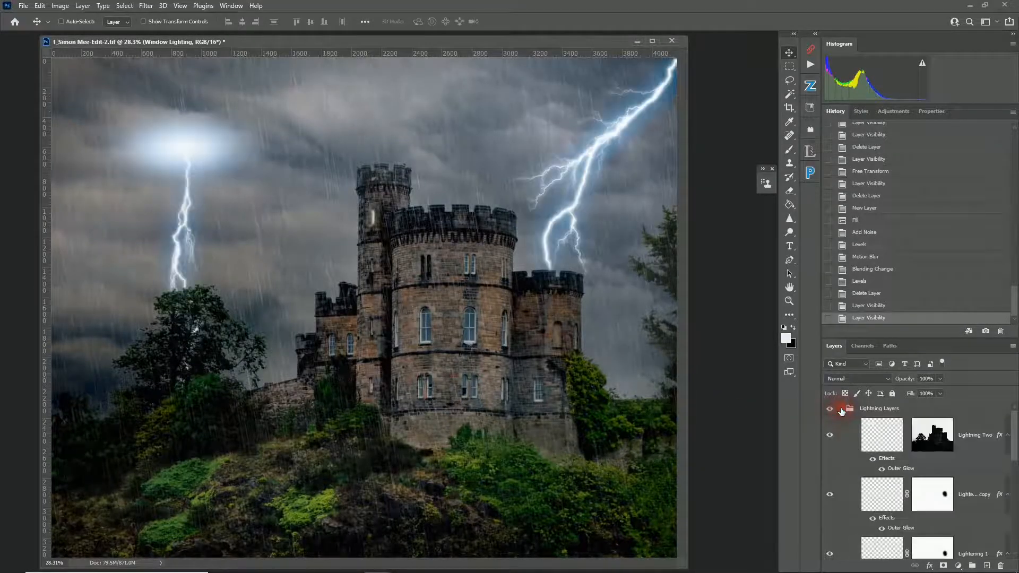
{"action": "left_click", "coordinate": [830, 434]}
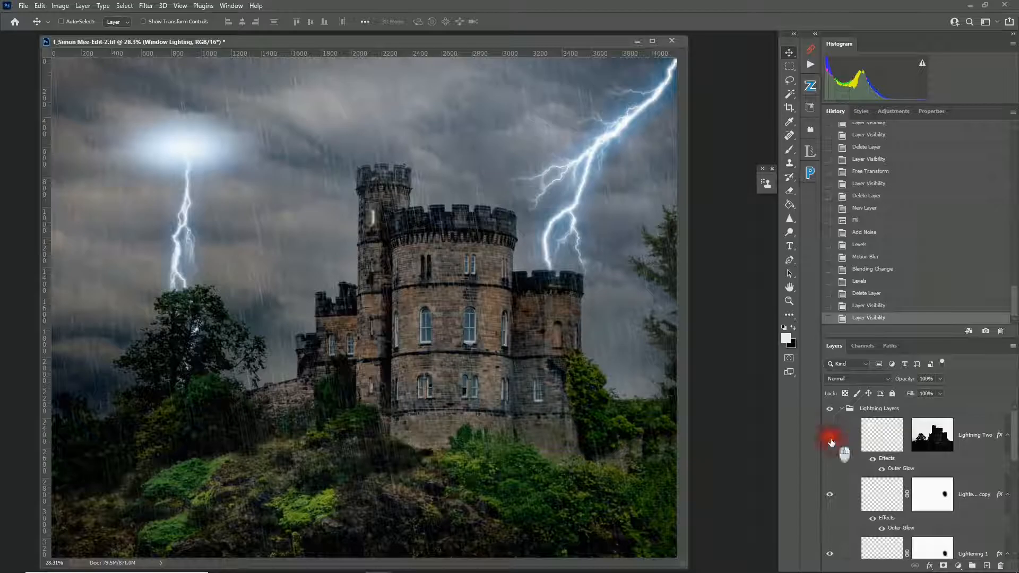
{"action": "left_click", "coordinate": [829, 493]}
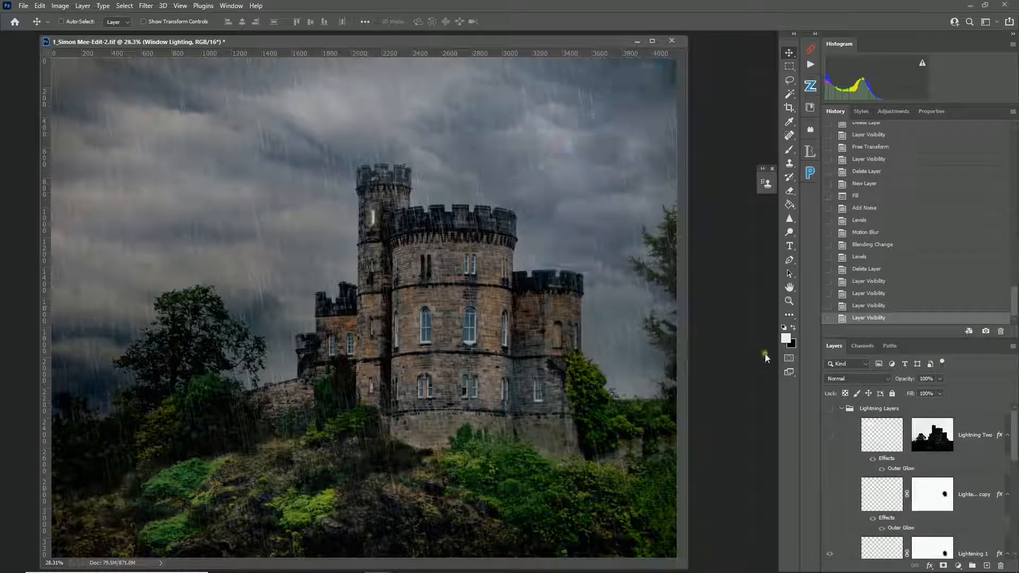
{"action": "scroll", "coordinate": [857, 472], "scroll_direction": "down", "scroll_amount": 1}
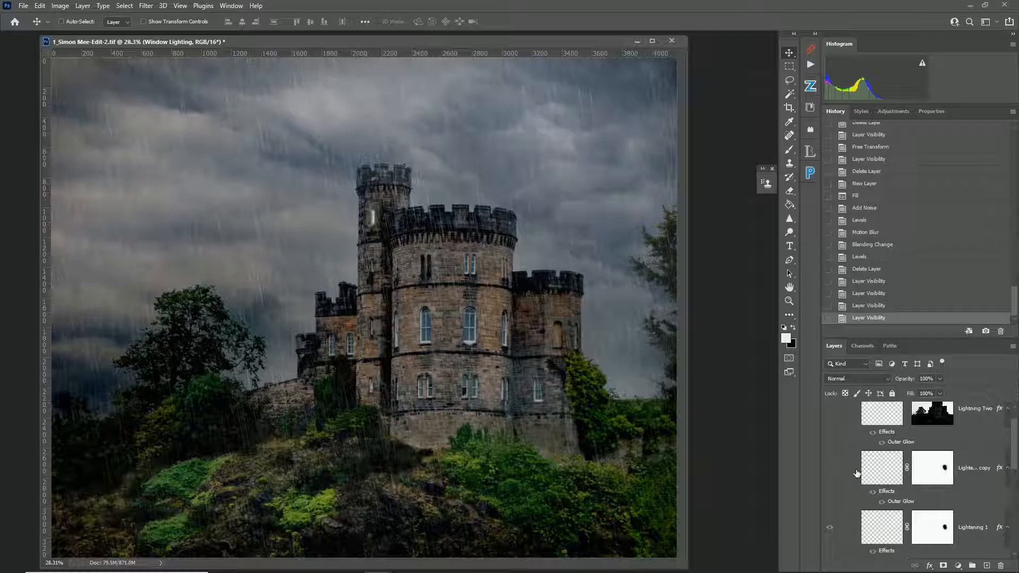
{"action": "left_click", "coordinate": [830, 529]}
{"action": "scroll", "coordinate": [837, 472], "scroll_direction": "up", "scroll_amount": 1}
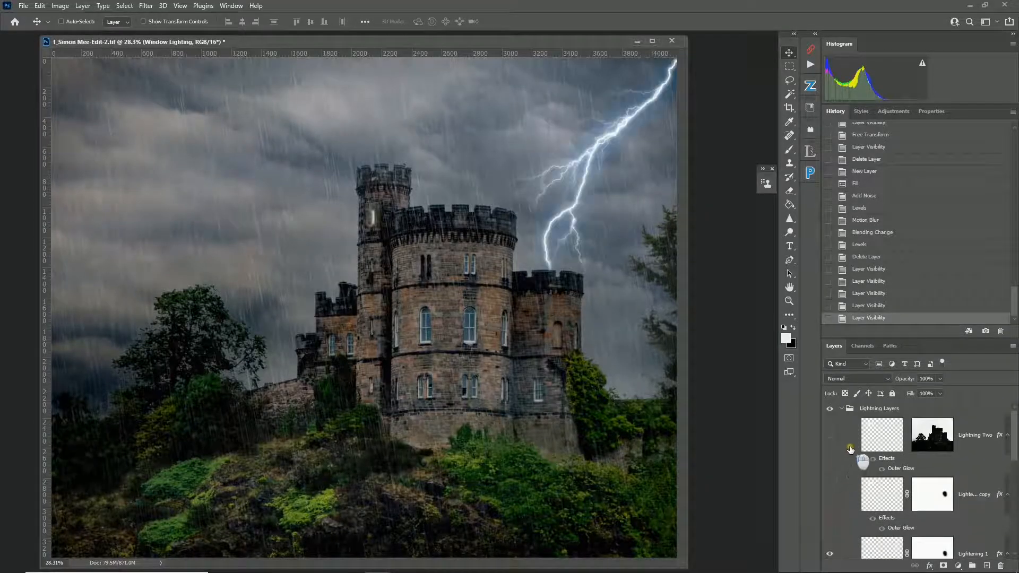
Review the Outer Glow settings applied to the Lightening 1 layer and accept them as they are
{"action": "scroll", "coordinate": [838, 442], "scroll_direction": "down", "scroll_amount": 1}
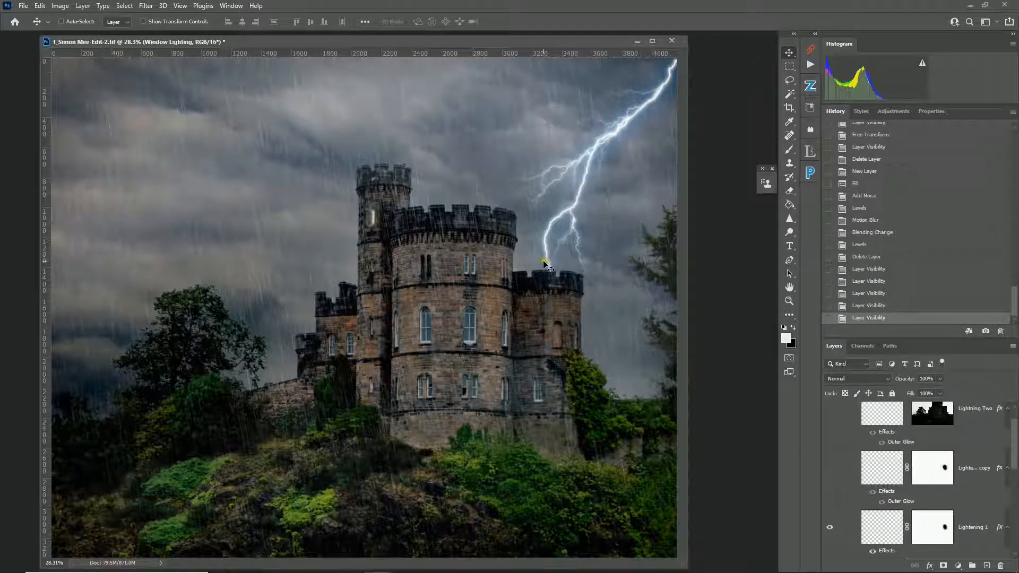
{"action": "scroll", "coordinate": [950, 531], "scroll_direction": "down", "scroll_amount": 2}
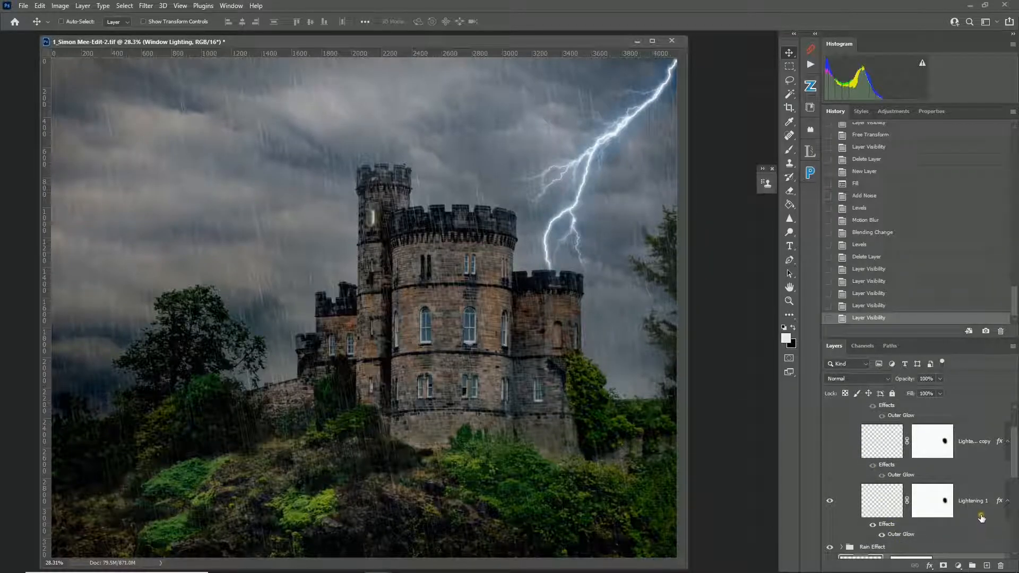
{"action": "left_click", "coordinate": [931, 567]}
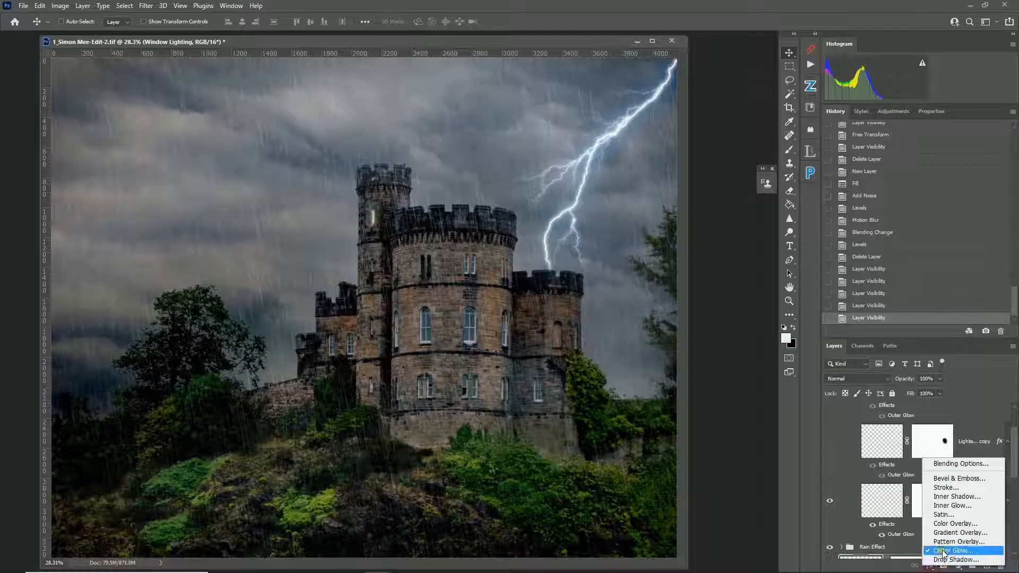
{"action": "left_click", "coordinate": [818, 528]}
{"action": "double_click", "coordinate": [897, 534]}
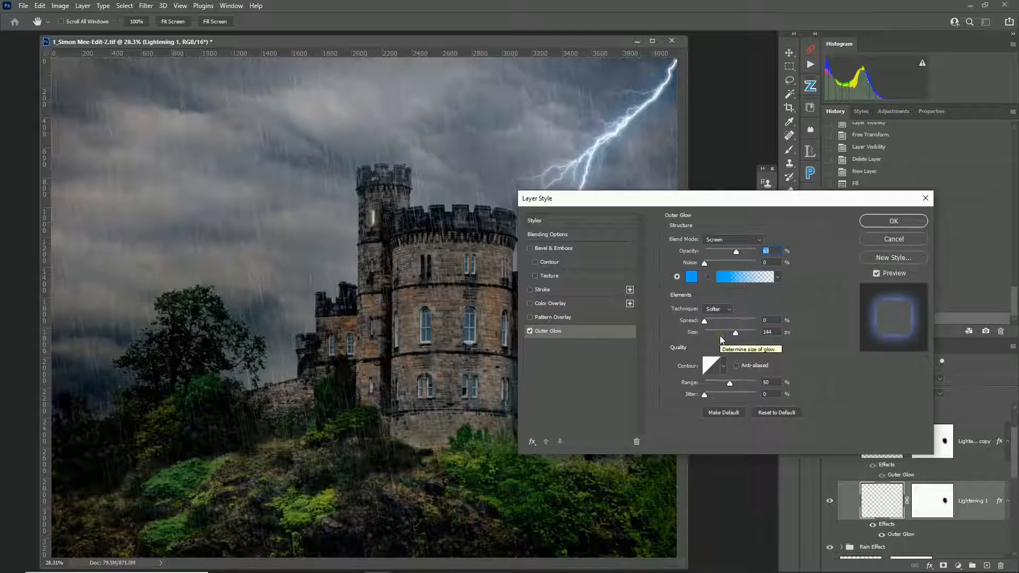
{"action": "left_click", "coordinate": [876, 222]}
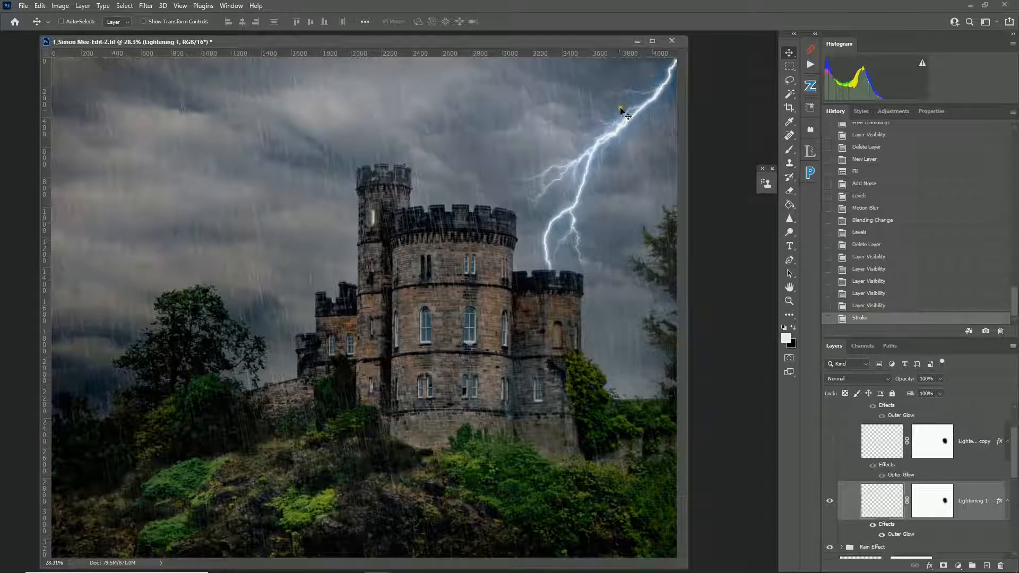
Show the Lightening copy and Lightning Two layers so both bolts appear in the composite
{"action": "left_click", "coordinate": [829, 442]}
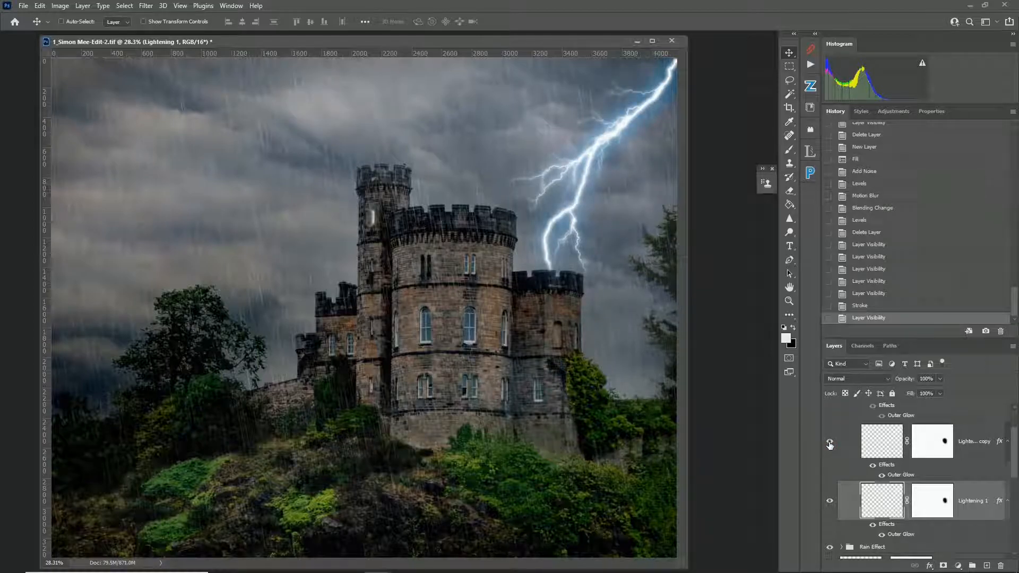
{"action": "scroll", "coordinate": [853, 467], "scroll_direction": "up", "scroll_amount": 1}
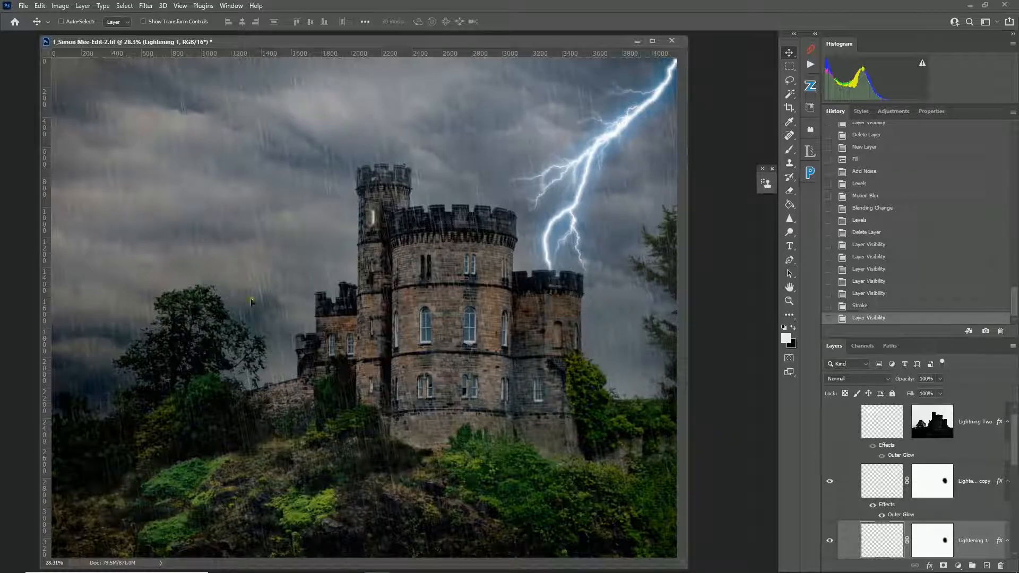
{"action": "left_click", "coordinate": [830, 421]}
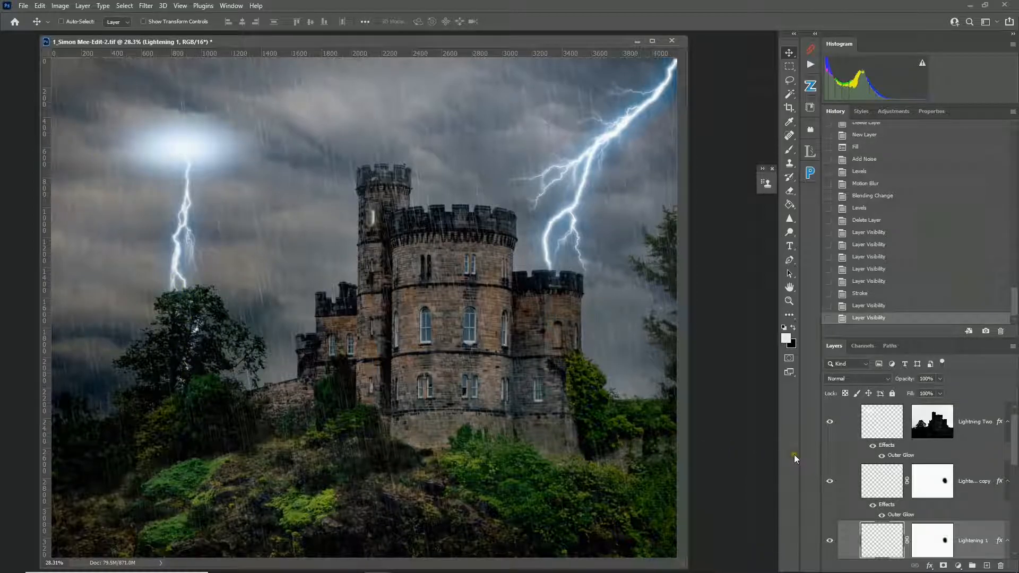
Compare the composite with the original by isolating the Background layer, restore all layers, and select Lightning Two
{"action": "scroll", "coordinate": [885, 472], "scroll_direction": "down", "scroll_amount": 5}
{"action": "scroll", "coordinate": [885, 472], "scroll_direction": "down", "scroll_amount": 5}
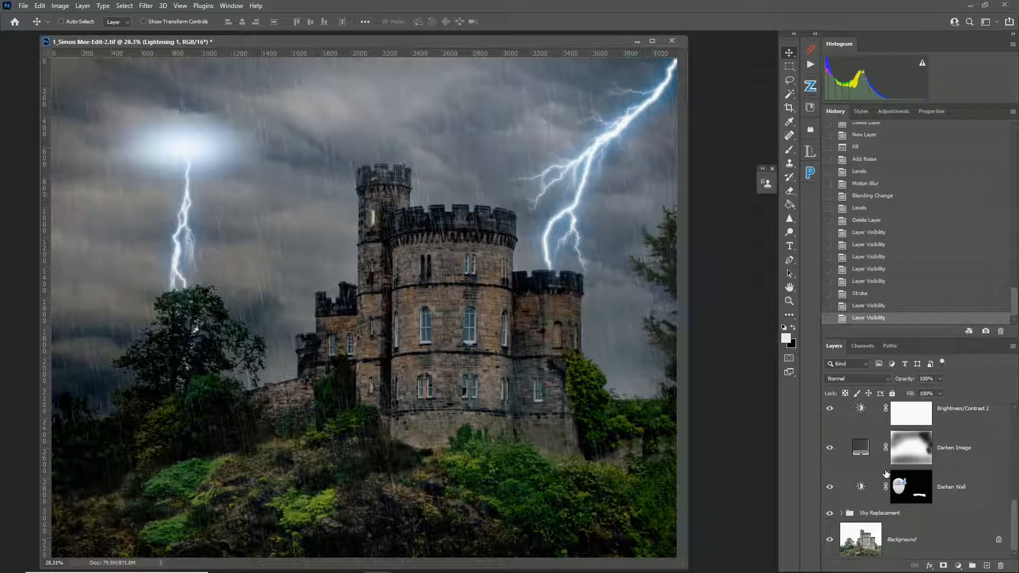
{"action": "left_click", "coordinate": [829, 539], "text": "alt"}
{"action": "left_click", "coordinate": [849, 543]}
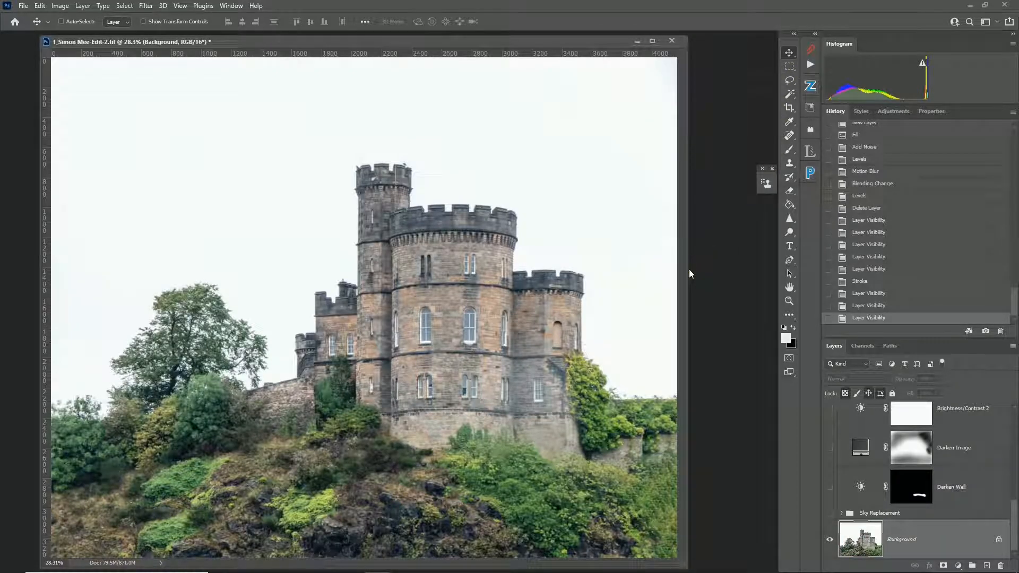
{"action": "left_click", "coordinate": [830, 539], "text": "alt"}
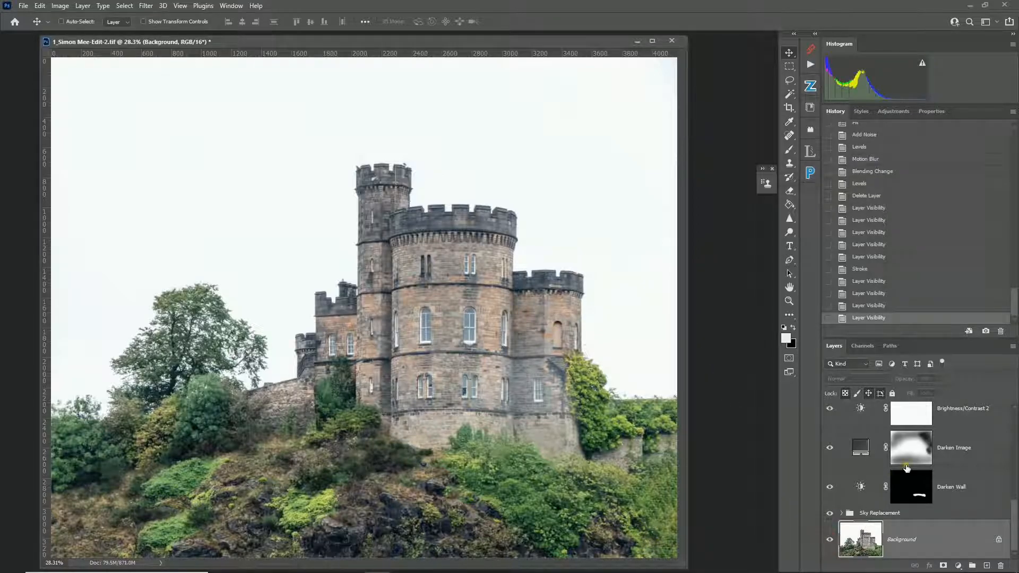
{"action": "scroll", "coordinate": [958, 498], "scroll_direction": "up", "scroll_amount": 5}
{"action": "left_click", "coordinate": [933, 437]}
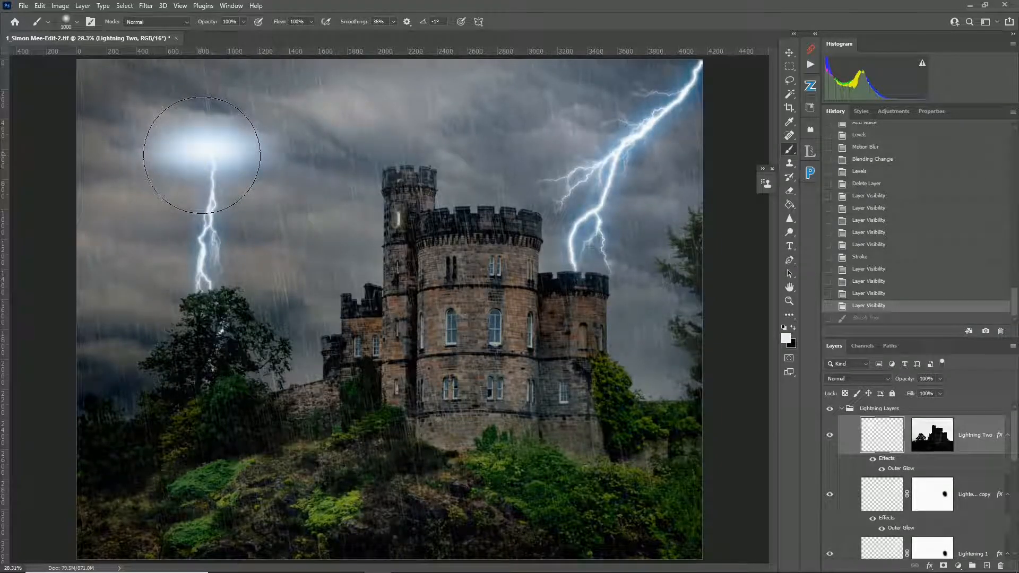
Switch to the web browser and search Google Images for "lightning photos"
{"action": "left_click", "coordinate": [425, 565]}
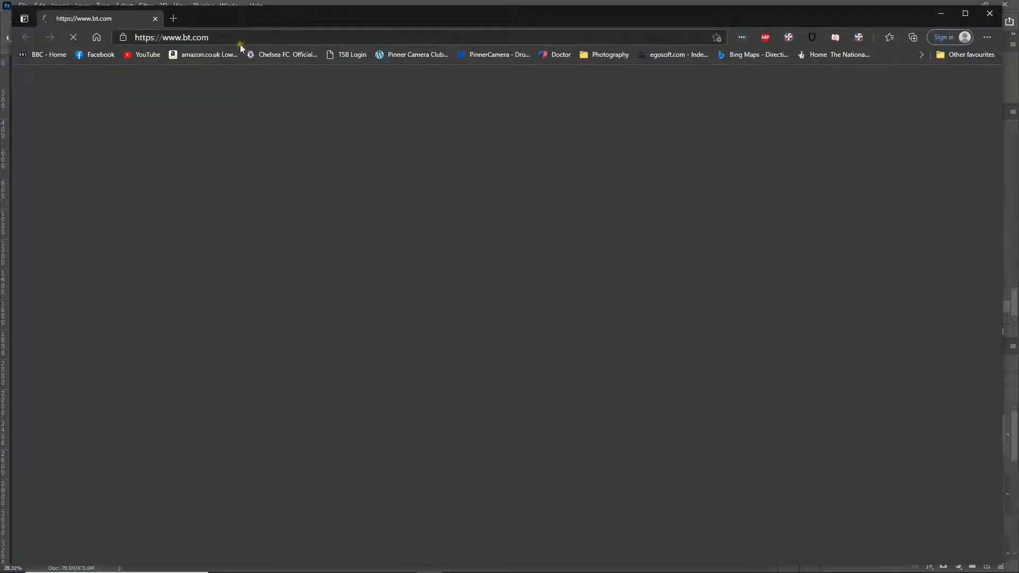
{"action": "left_click", "coordinate": [239, 38]}
{"action": "type", "text": "ligh"}
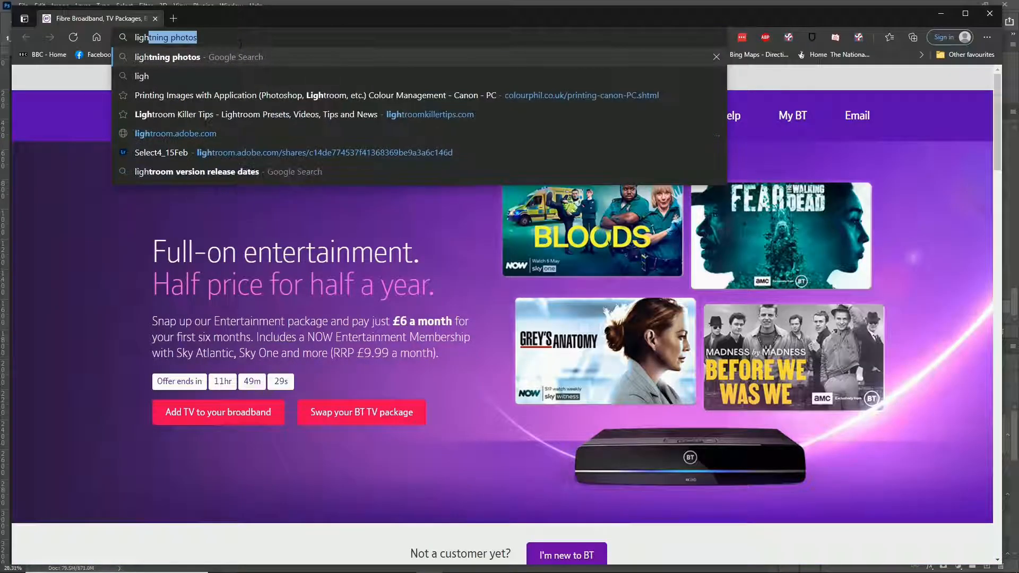
{"action": "type", "text": "tninh p"}
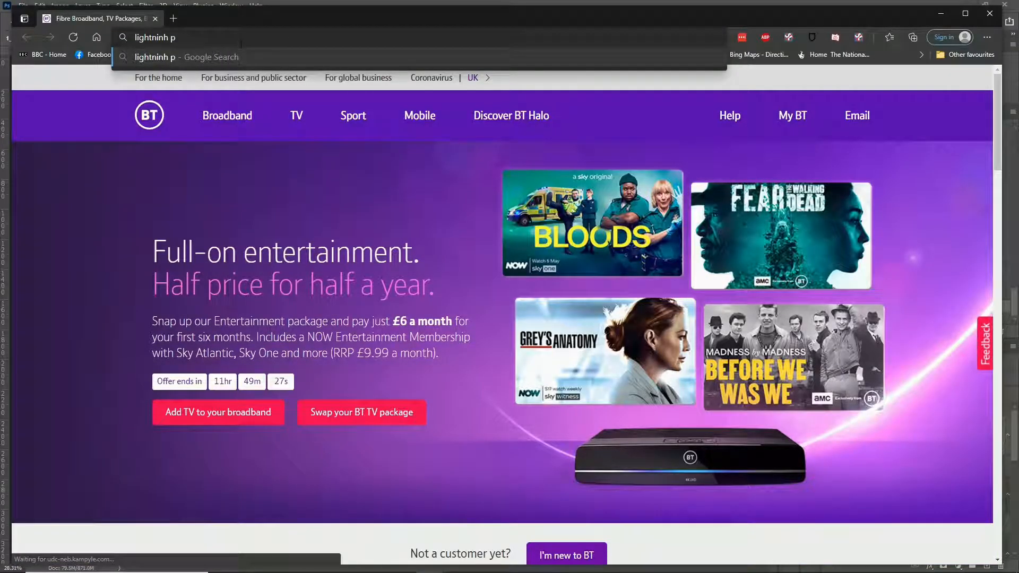
{"action": "key", "text": "BackSpace"}
{"action": "key", "text": "BackSpace"}
{"action": "key", "text": "BackSpace"}
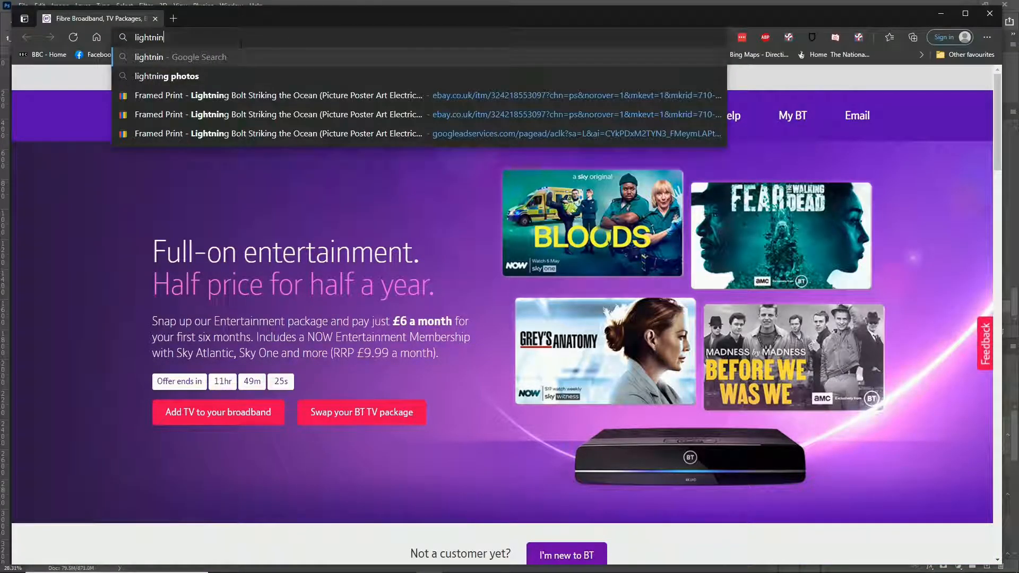
{"action": "key", "text": "Down"}
{"action": "key", "text": "Return"}
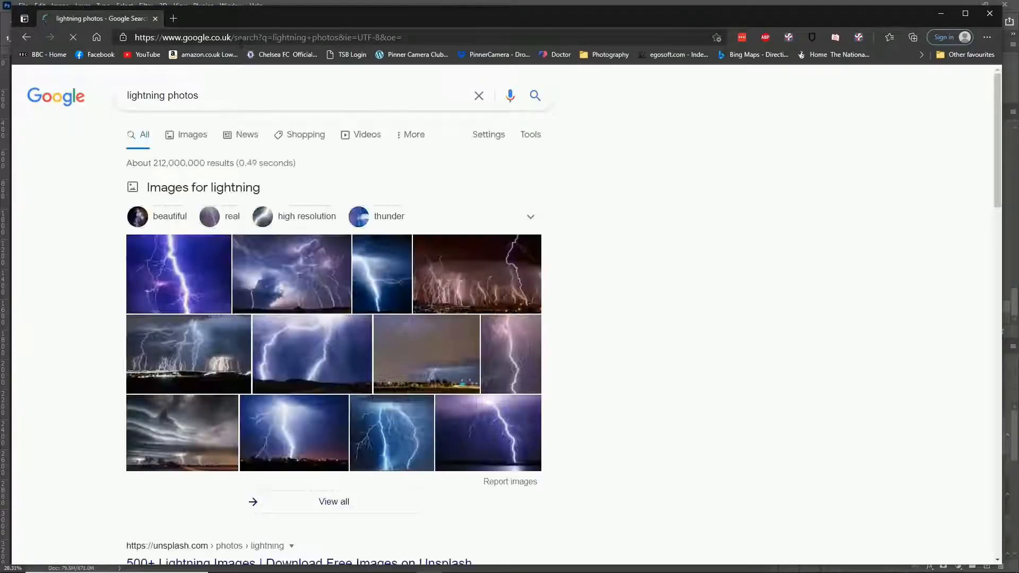
{"action": "left_click", "coordinate": [189, 135]}
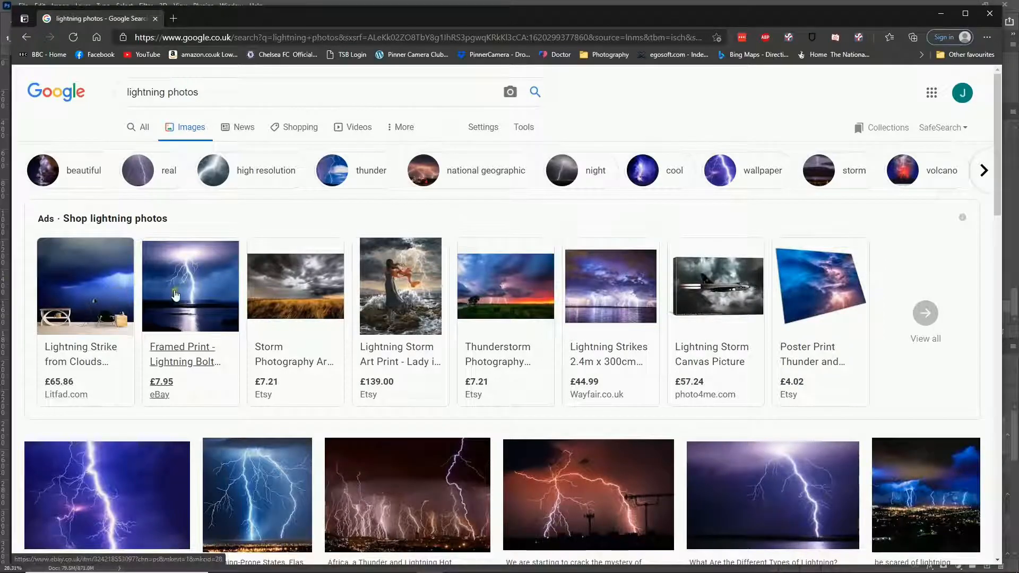
Examine the enlarged photo in the eBay framed lightning bolt print listing, and close the browser to return to Photoshop
{"action": "left_click", "coordinate": [180, 289]}
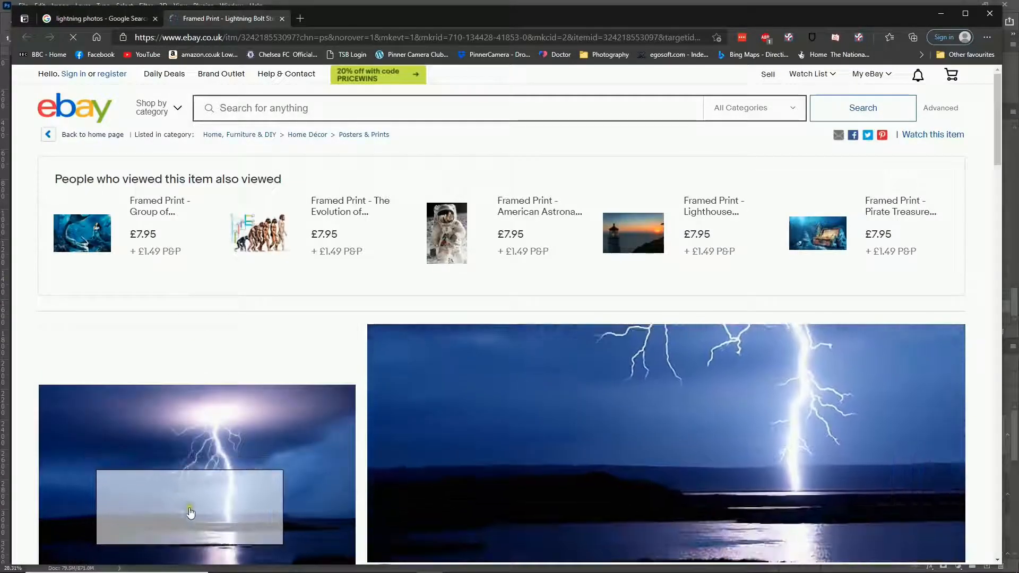
{"action": "left_click", "coordinate": [190, 512]}
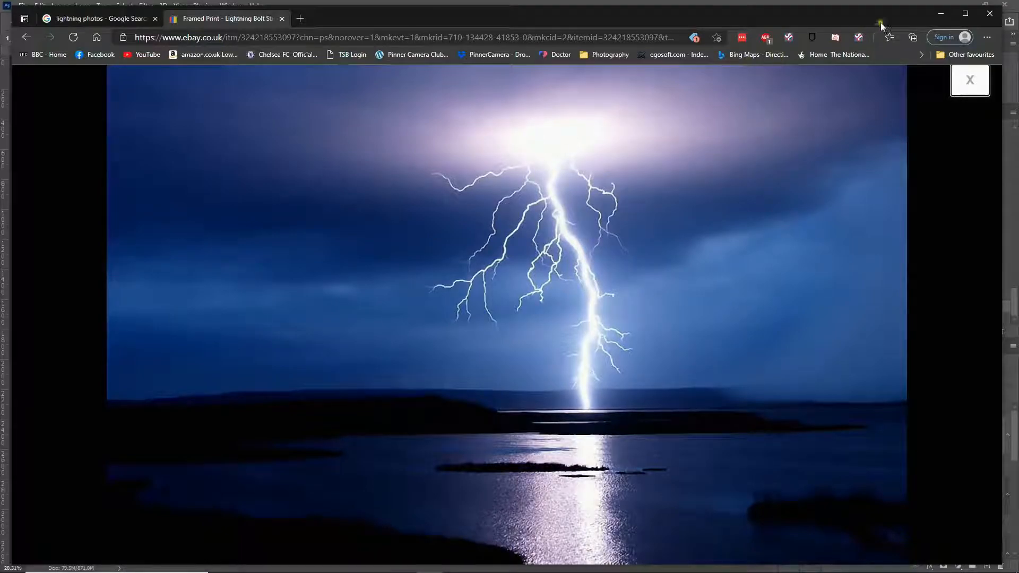
{"action": "left_click", "coordinate": [989, 18]}
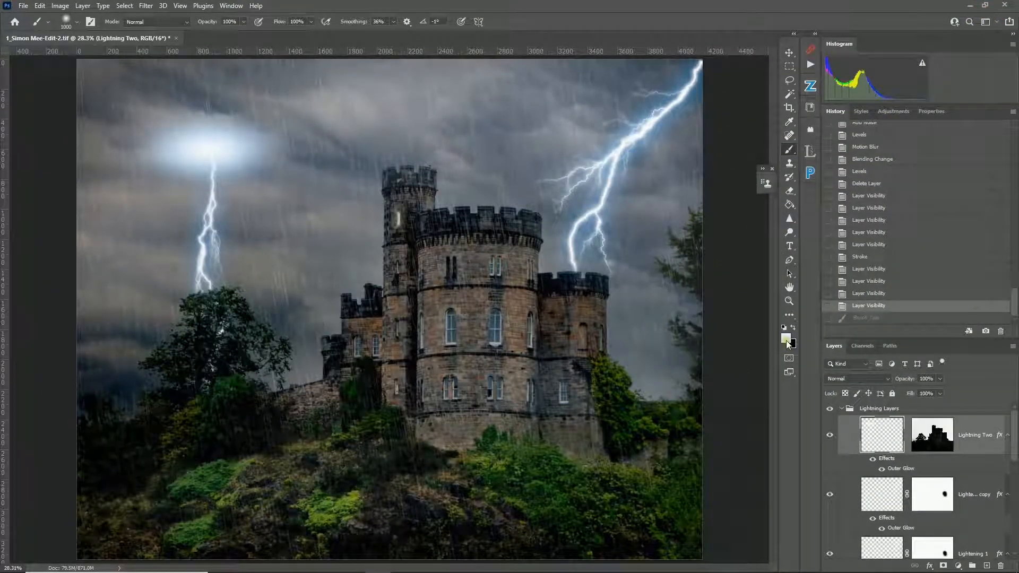
Flatten the soft round brush tip to 47% roundness at a 1° angle, and set the brush flow to 18%
{"action": "left_click", "coordinate": [77, 22]}
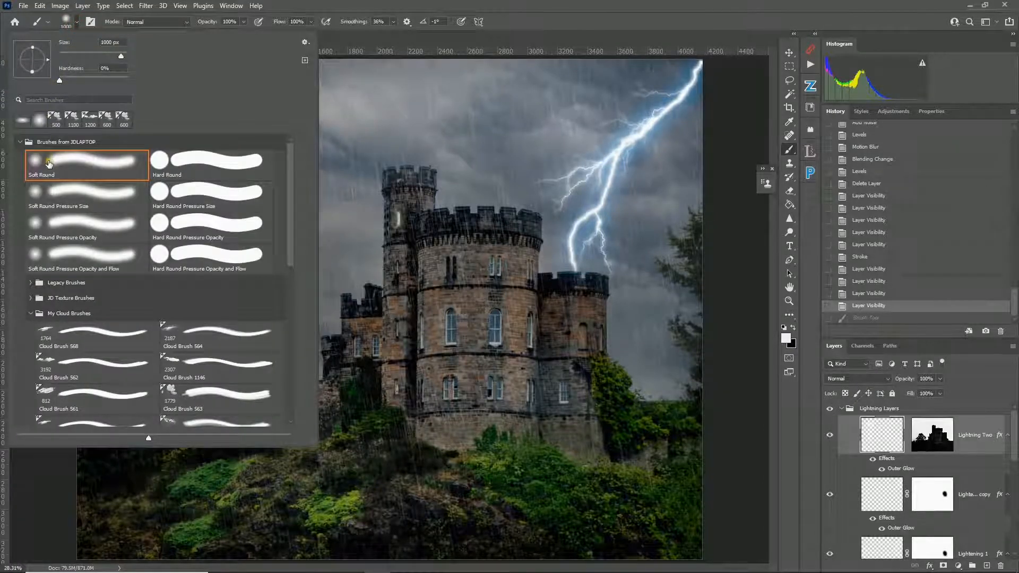
{"action": "left_click", "coordinate": [501, 6]}
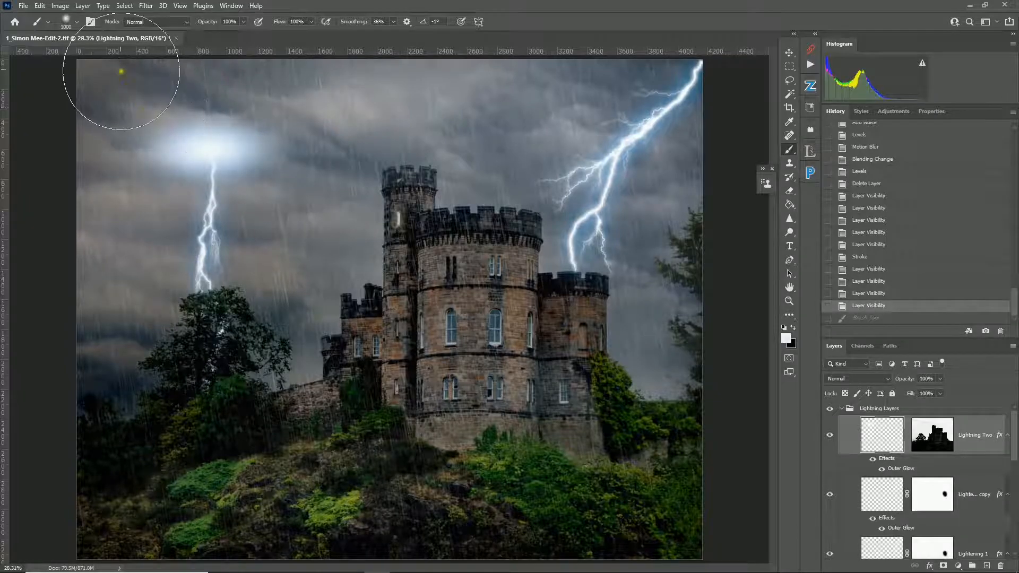
{"action": "left_click", "coordinate": [76, 24]}
{"action": "left_click", "coordinate": [75, 23]}
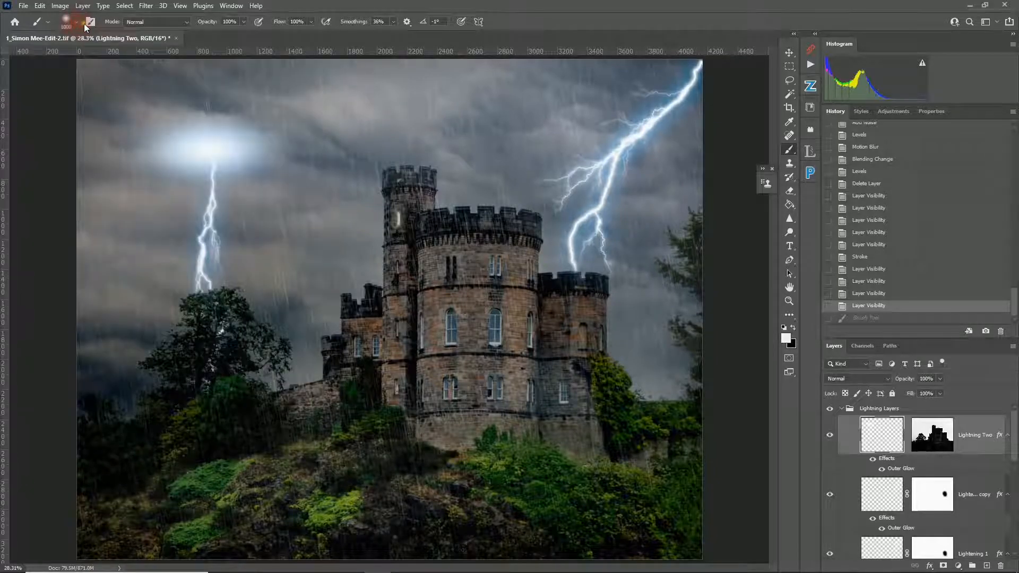
{"action": "left_click", "coordinate": [89, 23]}
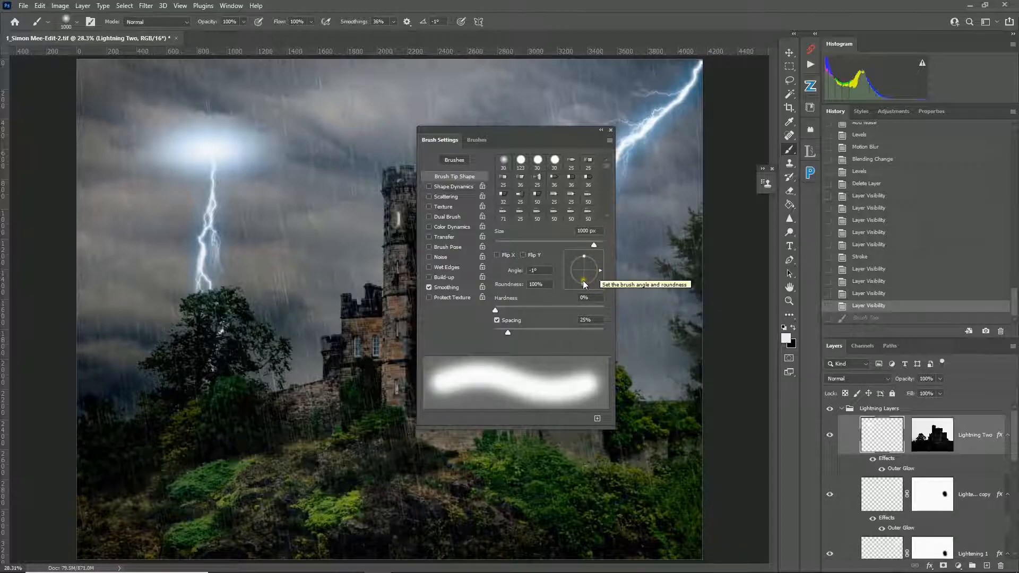
{"action": "left_click_drag", "start_coordinate": [583, 284], "coordinate": [600, 272]}
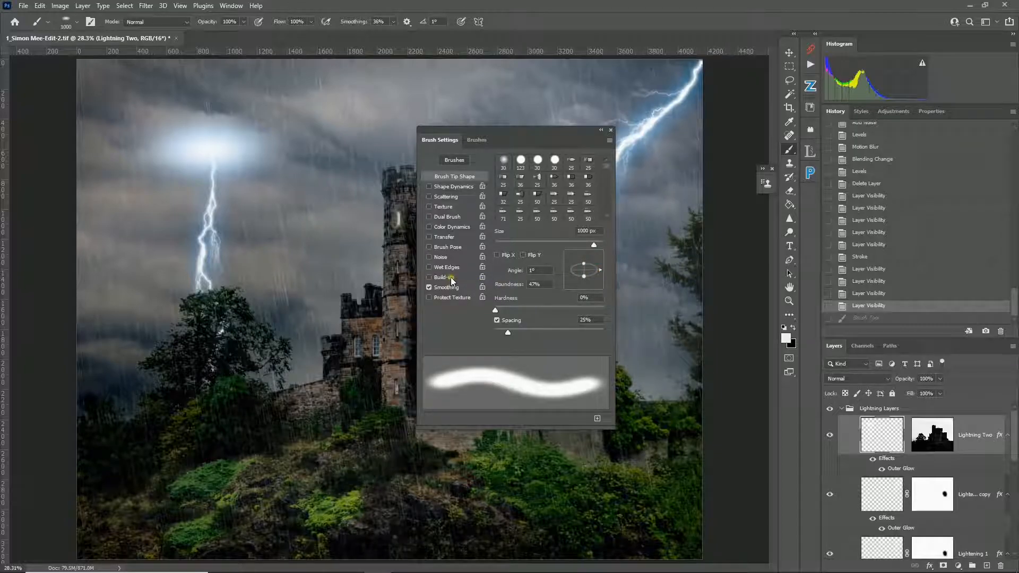
{"action": "left_click", "coordinate": [600, 131]}
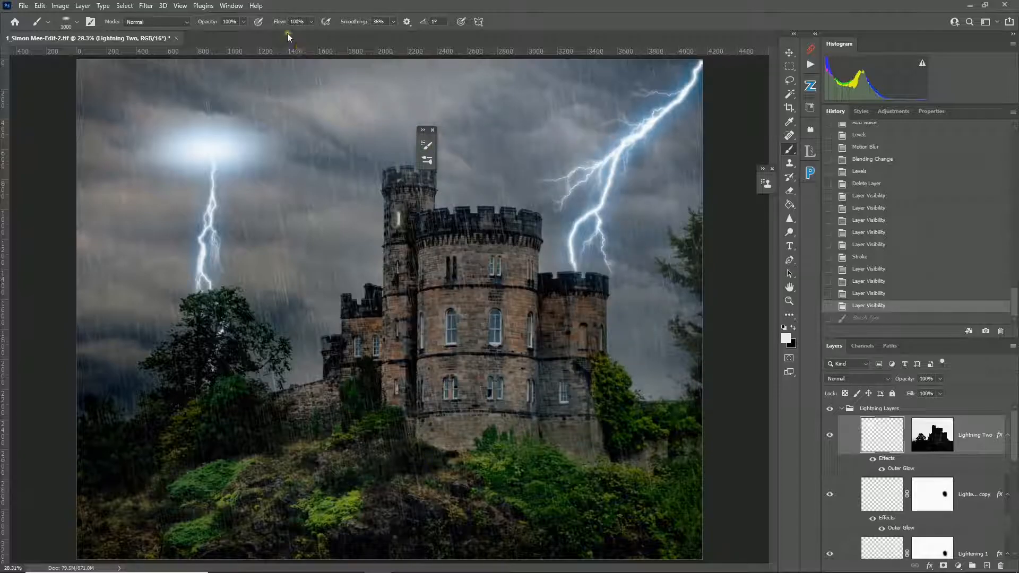
{"action": "left_click_drag", "start_coordinate": [280, 24], "coordinate": [229, 25]}
{"action": "left_click", "coordinate": [433, 130]}
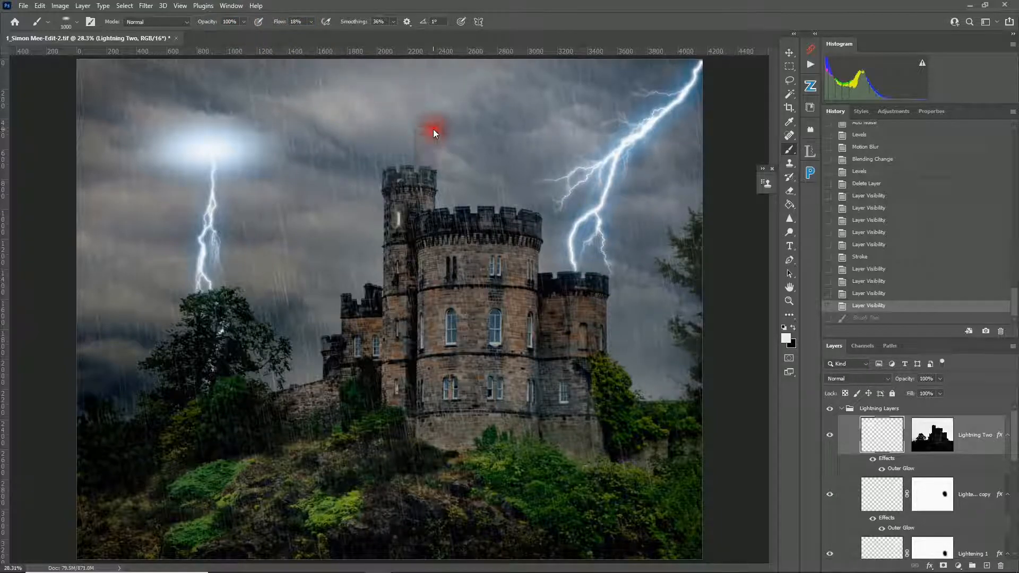
Paint a soft elliptical glow in the sky just above the tall tower with repeated 1000 px brush dabs on Lightning Two
{"action": "left_click", "coordinate": [417, 128]}
{"action": "left_click", "coordinate": [417, 127]}
{"action": "left_click", "coordinate": [417, 128]}
{"action": "left_click", "coordinate": [417, 128]}
{"action": "left_click", "coordinate": [417, 128]}
{"action": "left_click", "coordinate": [417, 128]}
{"action": "left_click", "coordinate": [417, 128]}
{"action": "left_click", "coordinate": [417, 128]}
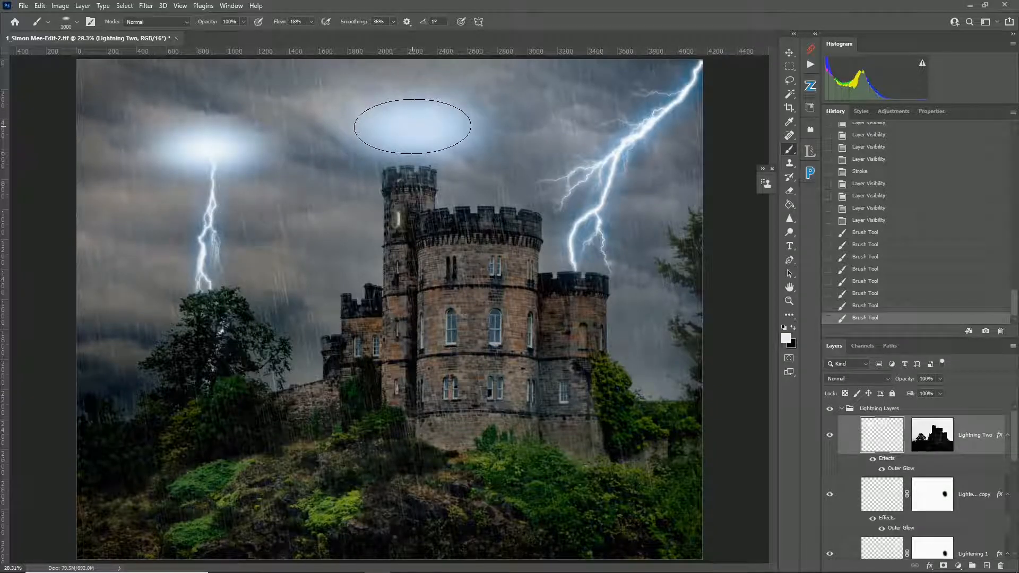
Build up the glow's centre with a smaller 600 px brush, and revert all the glow strokes above the tower
{"action": "key", "text": "bracketleft"}
{"action": "key", "text": "bracketleft"}
{"action": "key", "text": "bracketleft"}
{"action": "left_click", "coordinate": [413, 127]}
{"action": "left_click", "coordinate": [414, 128]}
{"action": "left_click", "coordinate": [414, 127]}
{"action": "left_click", "coordinate": [414, 128]}
{"action": "left_click", "coordinate": [415, 128]}
{"action": "left_click", "coordinate": [415, 127]}
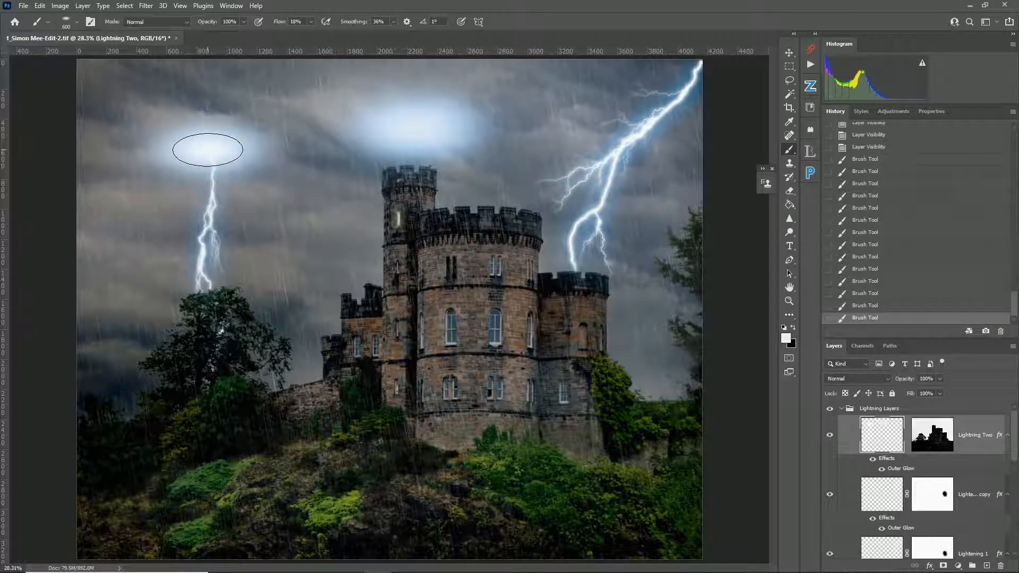
{"action": "left_click", "coordinate": [869, 148]}
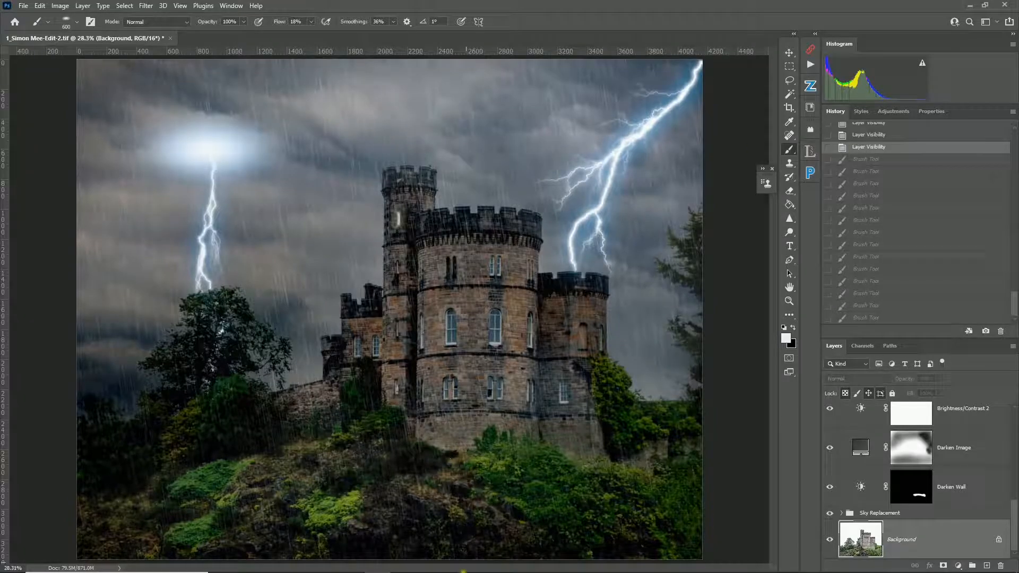
Switch to Lightroom Classic, and set the stormy castle composite's profile to the basic Color profile using the Profile Browser
{"action": "mouse_move", "coordinate": [416, 568]}
{"action": "left_click", "coordinate": [350, 564]}
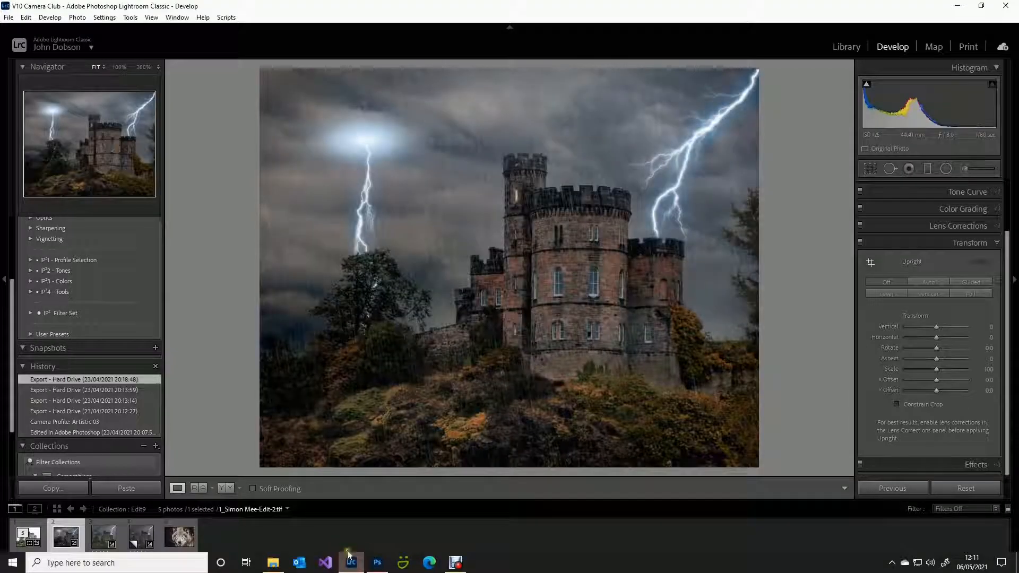
{"action": "left_click", "coordinate": [926, 242]}
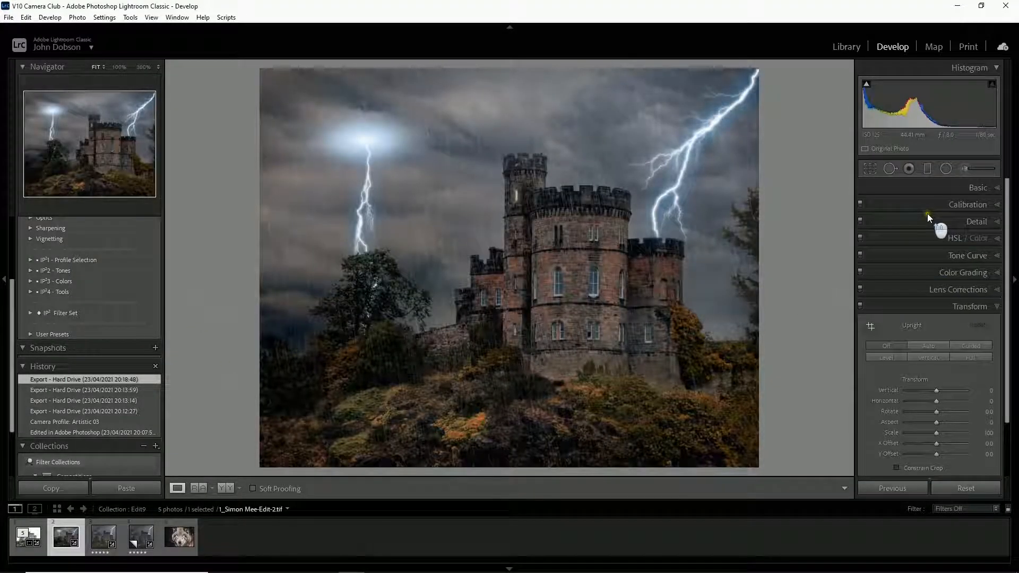
{"action": "left_click", "coordinate": [944, 189]}
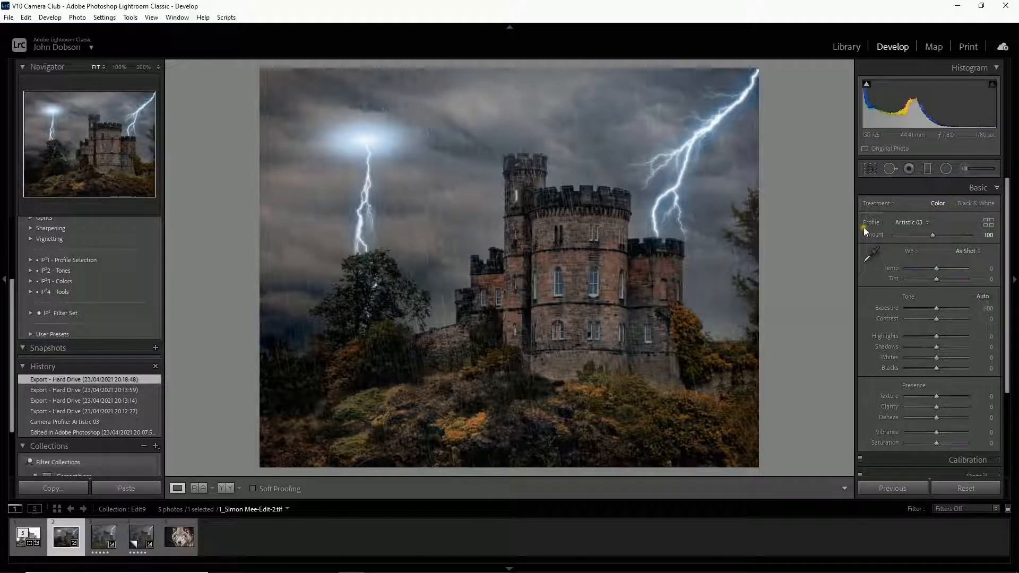
{"action": "left_click", "coordinate": [988, 223]}
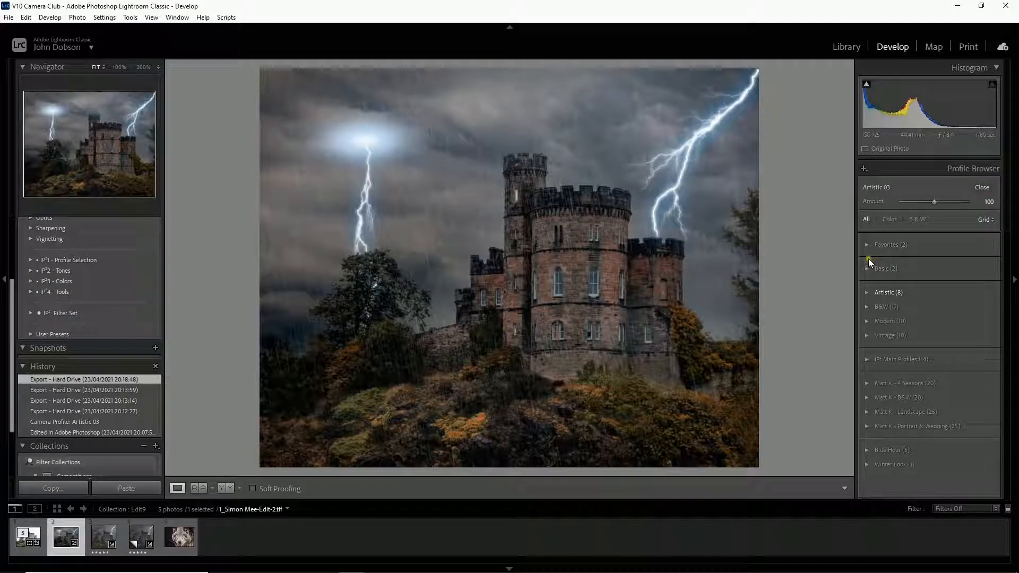
{"action": "left_click", "coordinate": [865, 267]}
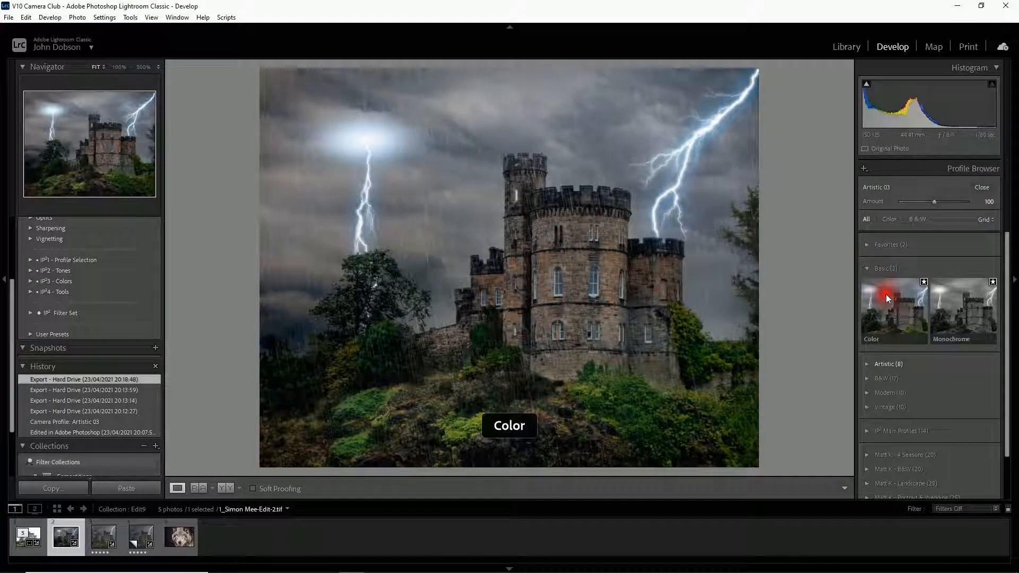
{"action": "left_click", "coordinate": [886, 294]}
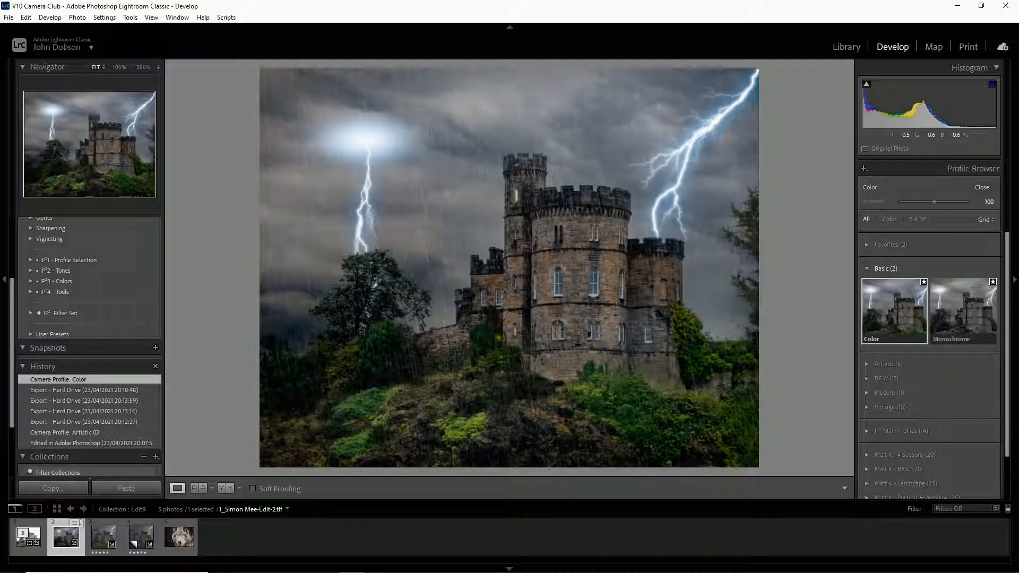
Apply the Artistic 03 profile to the castle composite at amount 100, and close the Profile Browser
{"action": "left_click", "coordinate": [865, 364]}
{"action": "scroll", "coordinate": [874, 367], "scroll_direction": "down", "scroll_amount": 3}
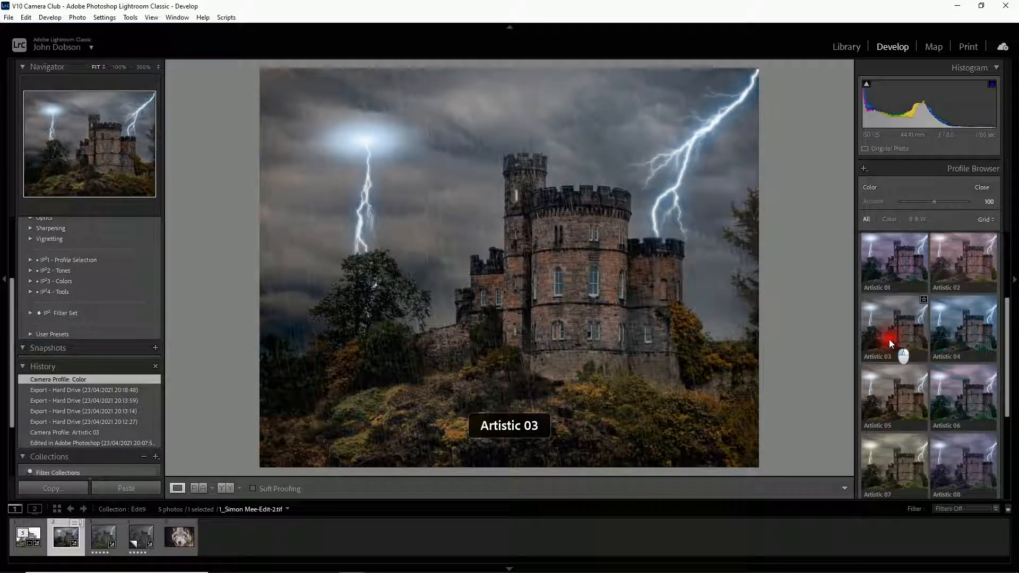
{"action": "left_click", "coordinate": [889, 339]}
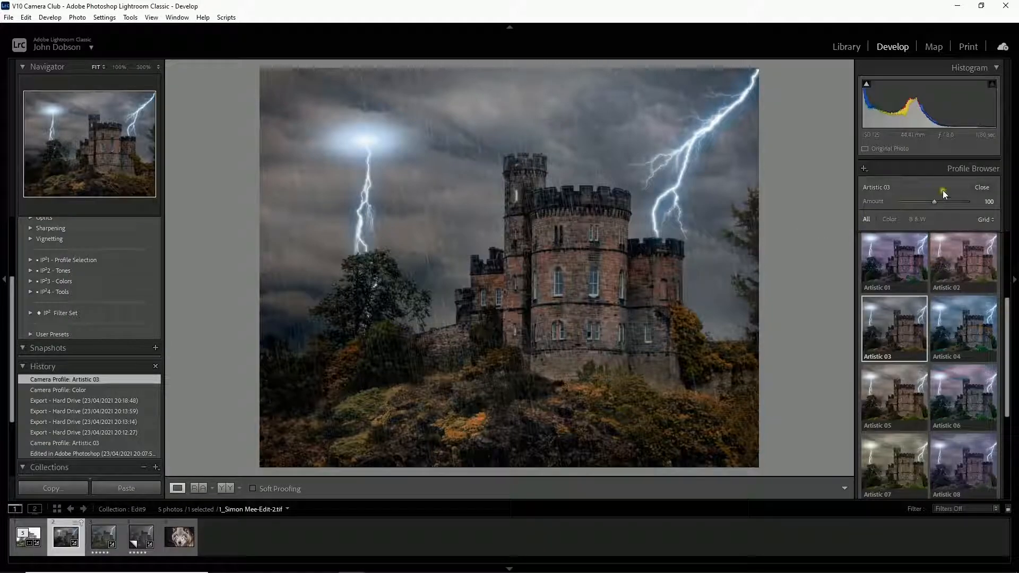
{"action": "left_click", "coordinate": [981, 188]}
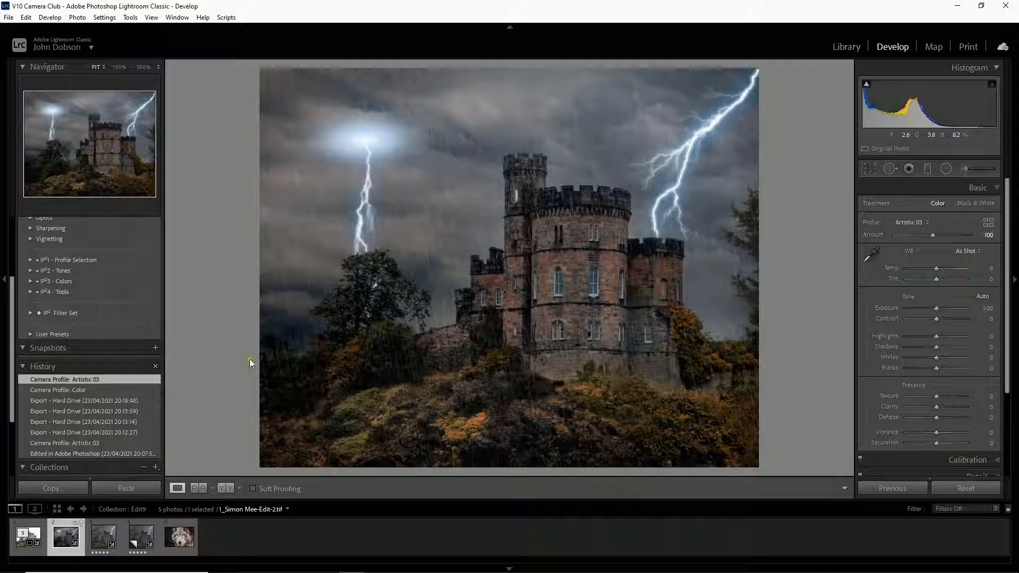
View the original raw castle photo at its Import history state for comparison, and return to the finished composite
{"action": "left_click", "coordinate": [19, 555]}
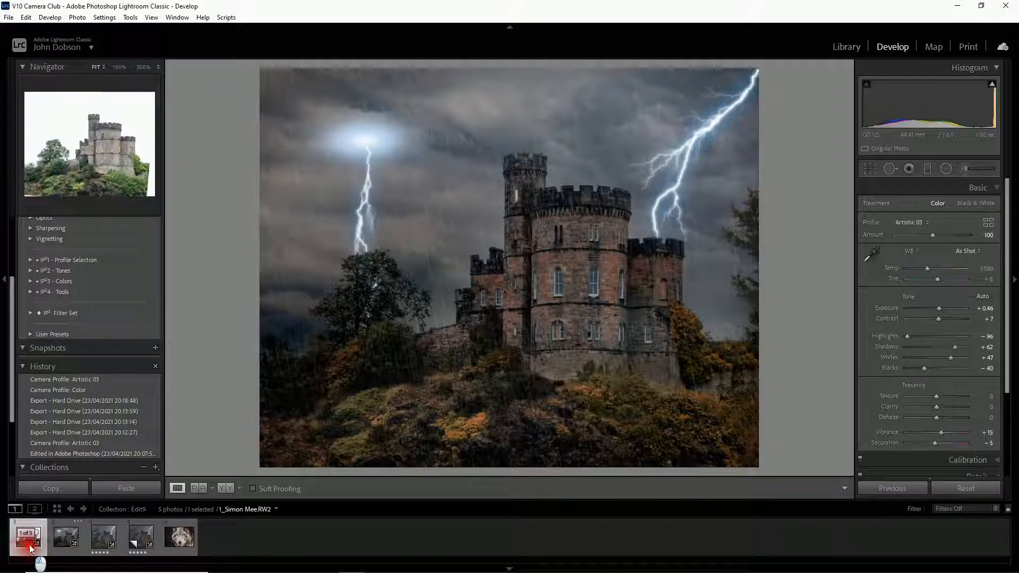
{"action": "left_click", "coordinate": [54, 433]}
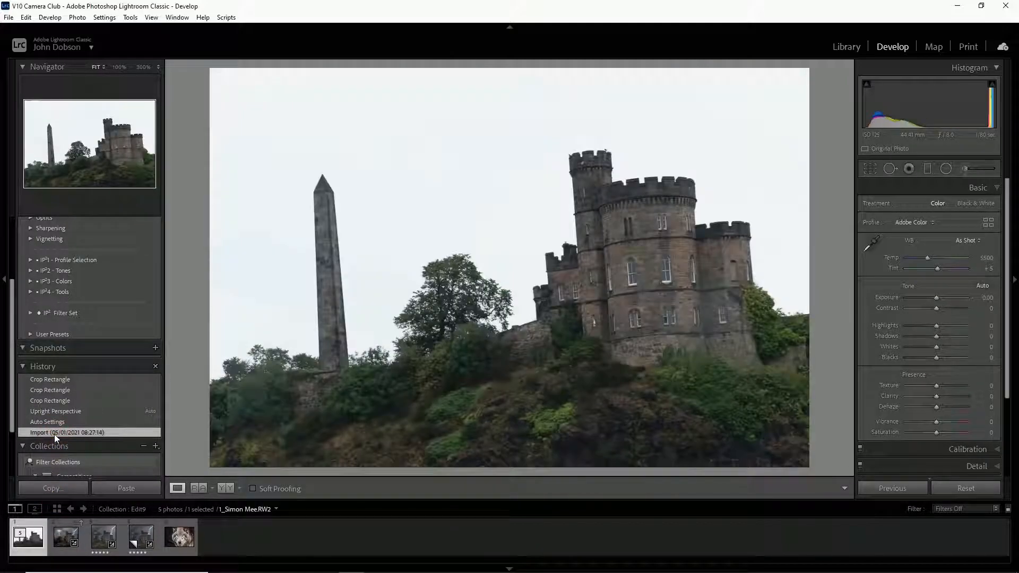
{"action": "left_click", "coordinate": [57, 553]}
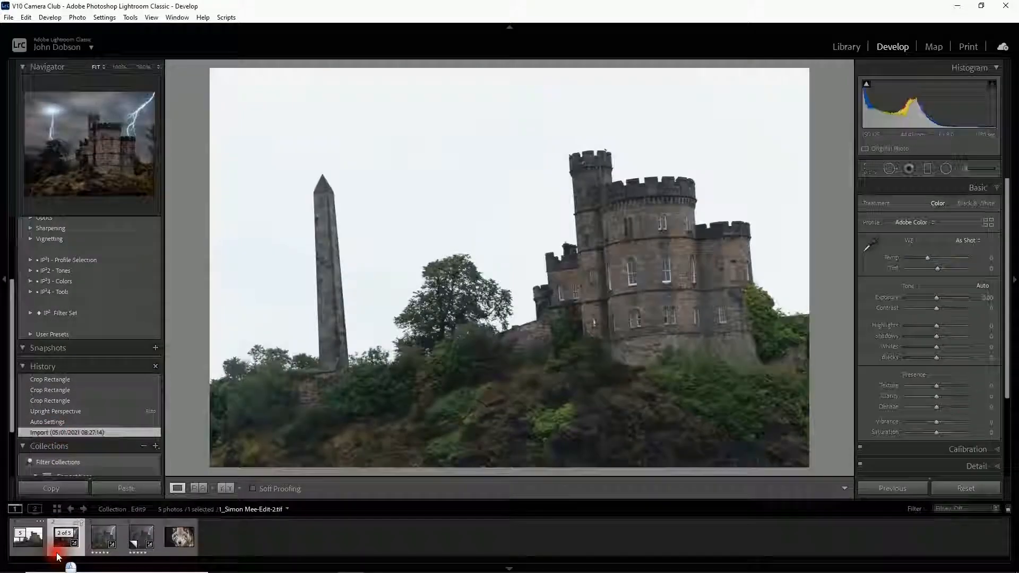